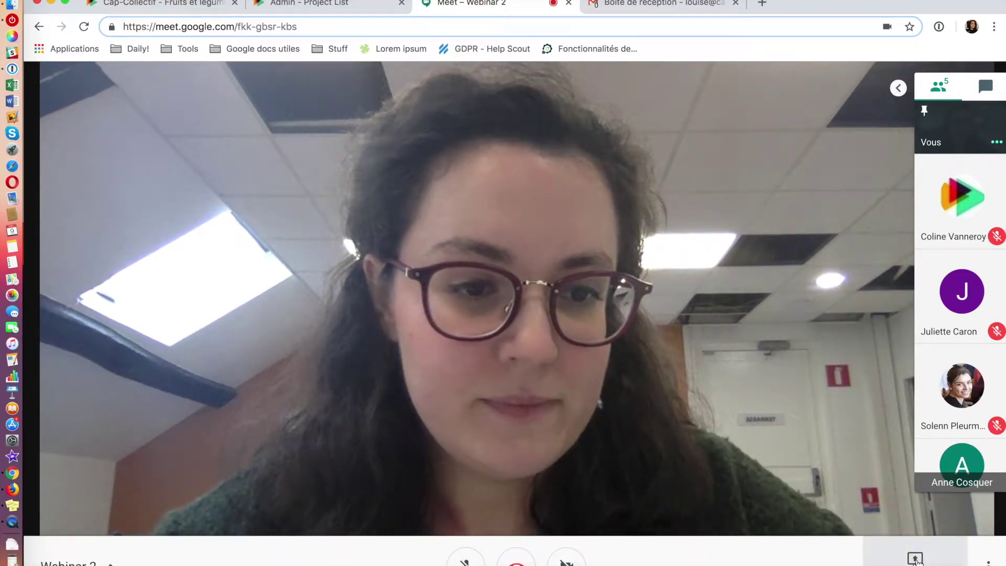
Share the entire screen in the Meet call and show the header of the Fruits et légumes questionnaire page
click(915, 559)
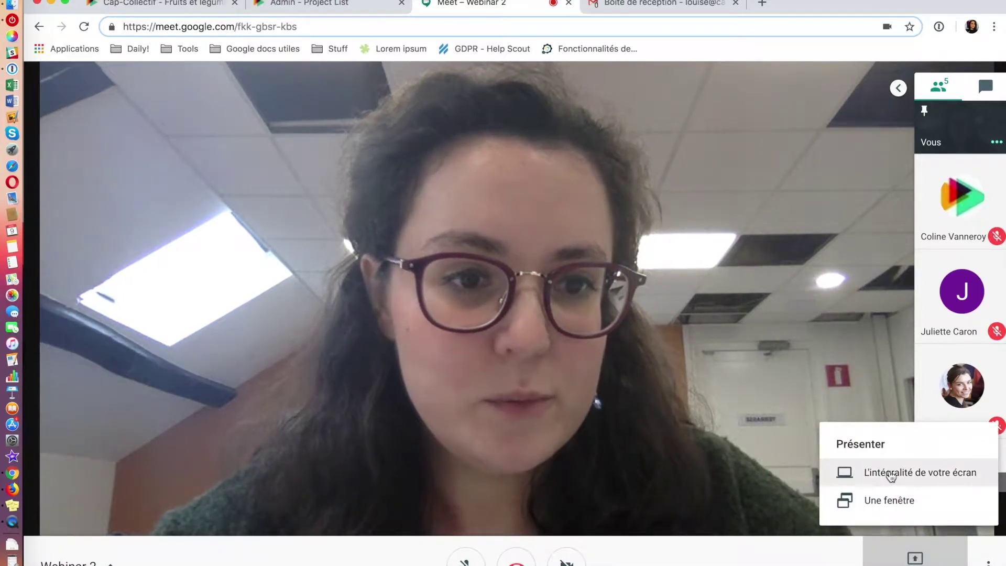
click(891, 475)
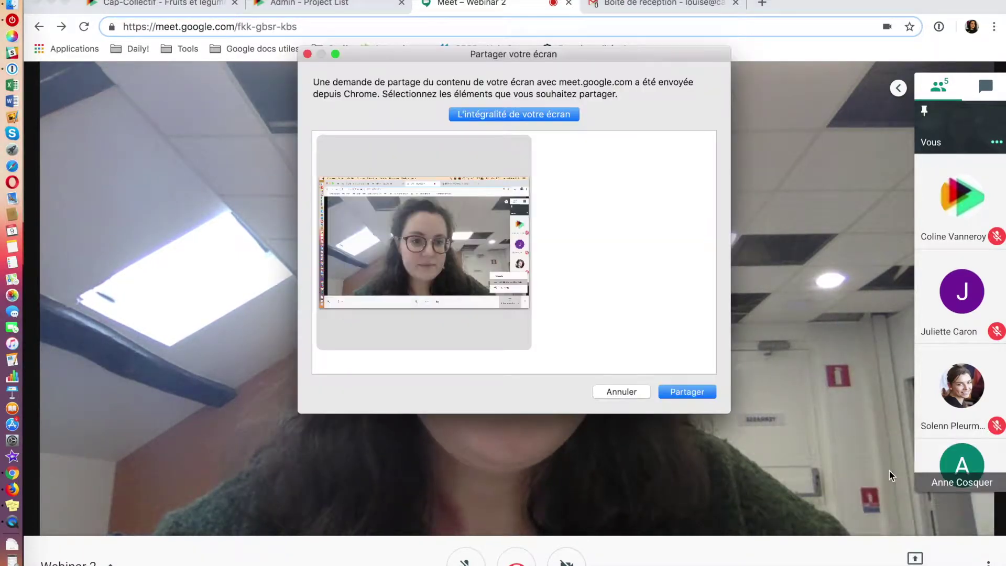
click(536, 114)
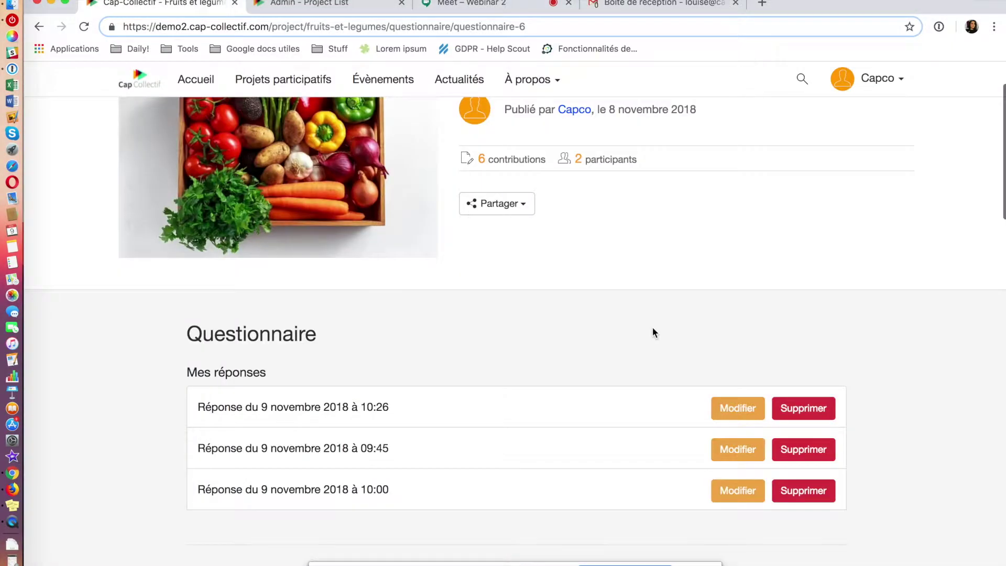
scroll(652, 332, up, 1)
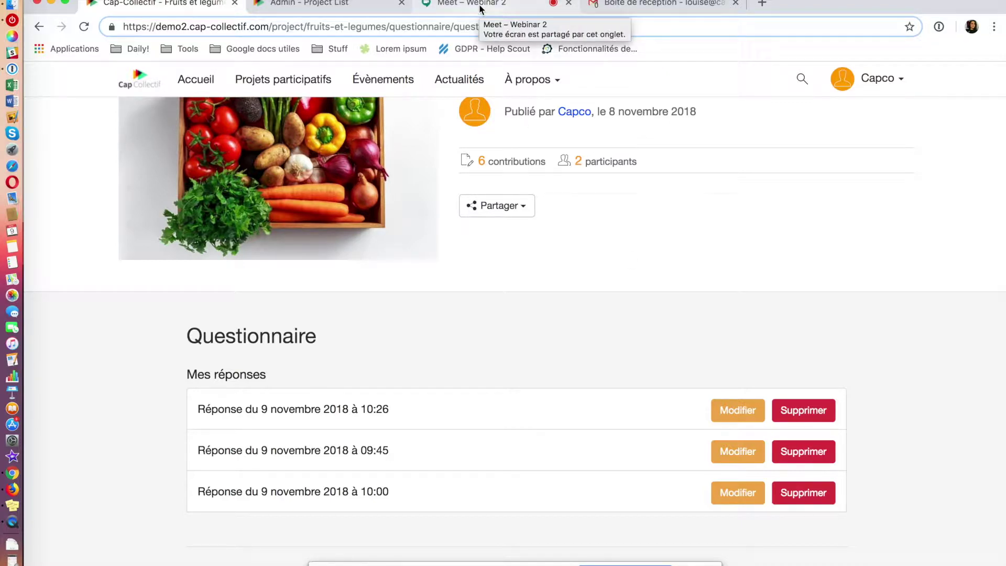
scroll(515, 114, up, 3)
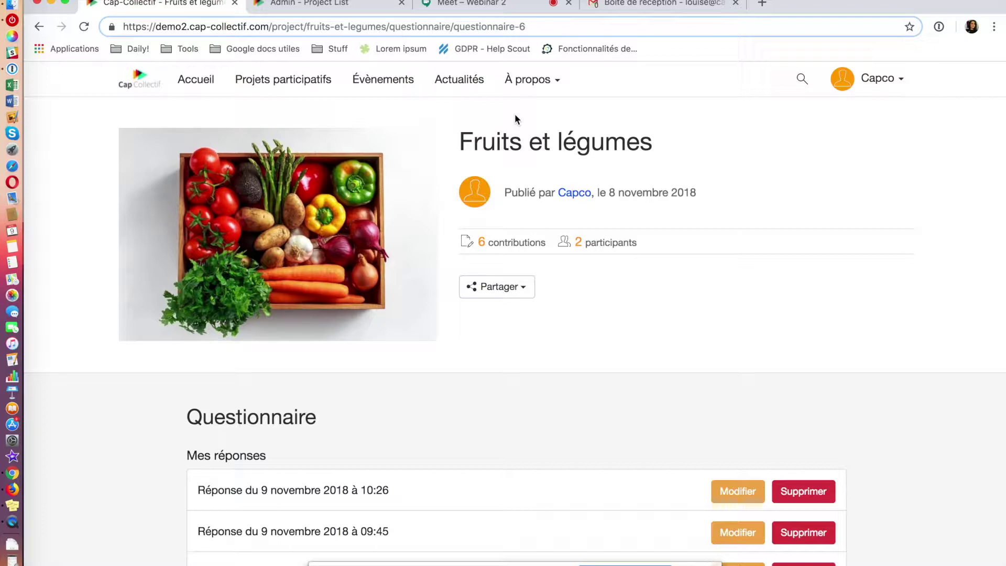
Check the shared screen in the Meet call, return to the questionnaire page and raise the sound volume
click(464, 4)
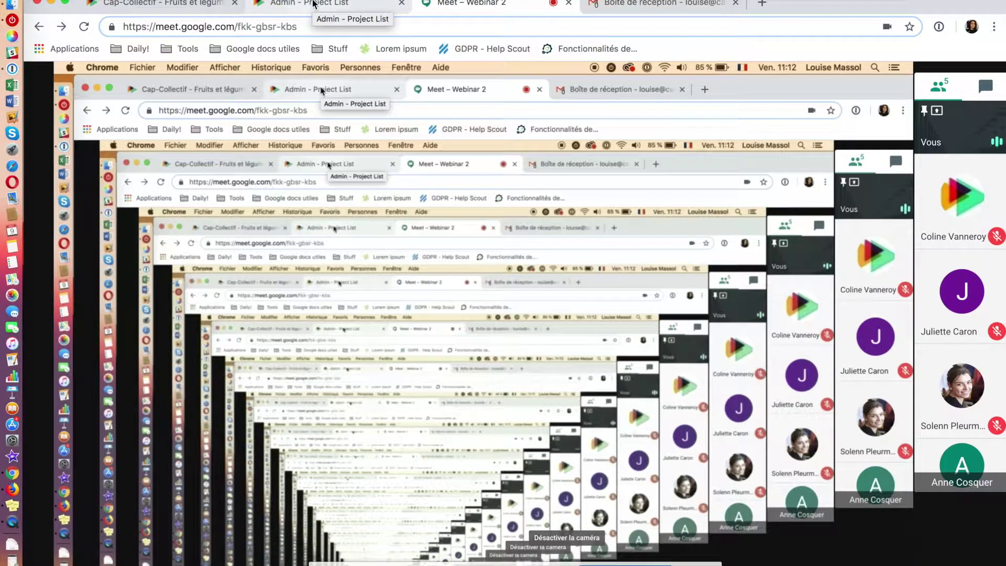
click(196, 4)
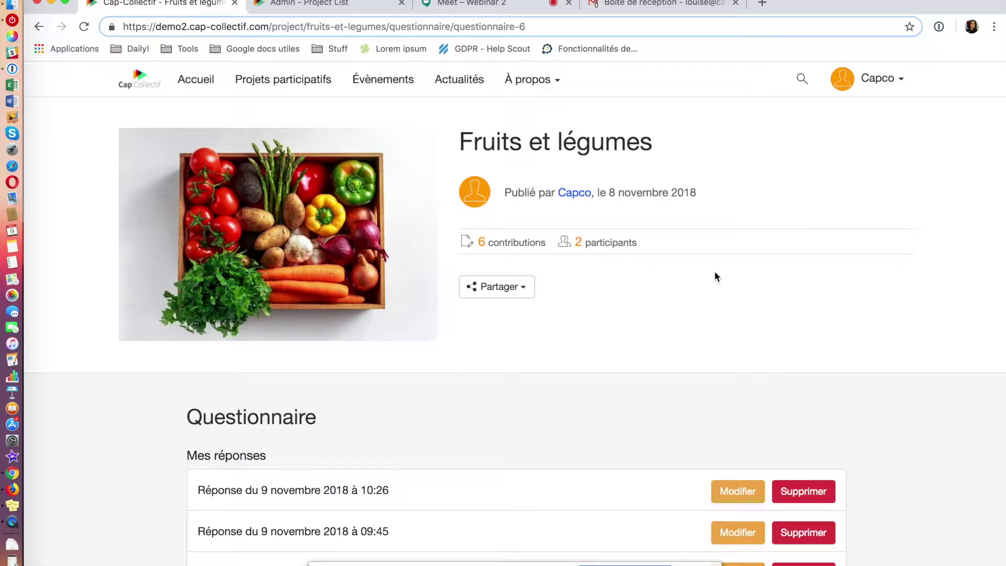
key(XF86AudioRaiseVolume)
key(XF86AudioRaiseVolume)
Examine the questionnaire's submitted responses list and the questions in its Fruits section
scroll(908, 353, down, 2)
scroll(908, 352, down, 10)
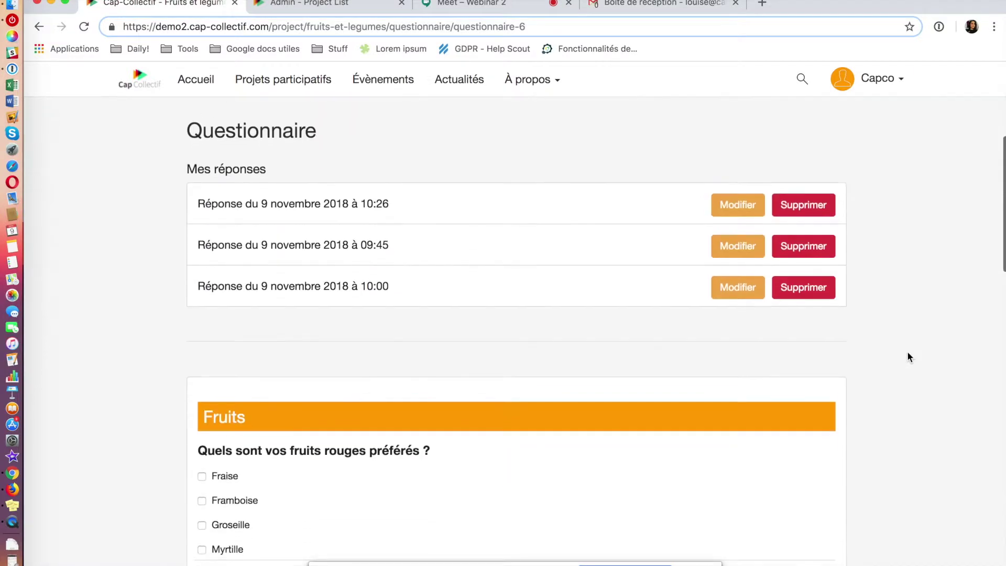
scroll(909, 357, down, 2)
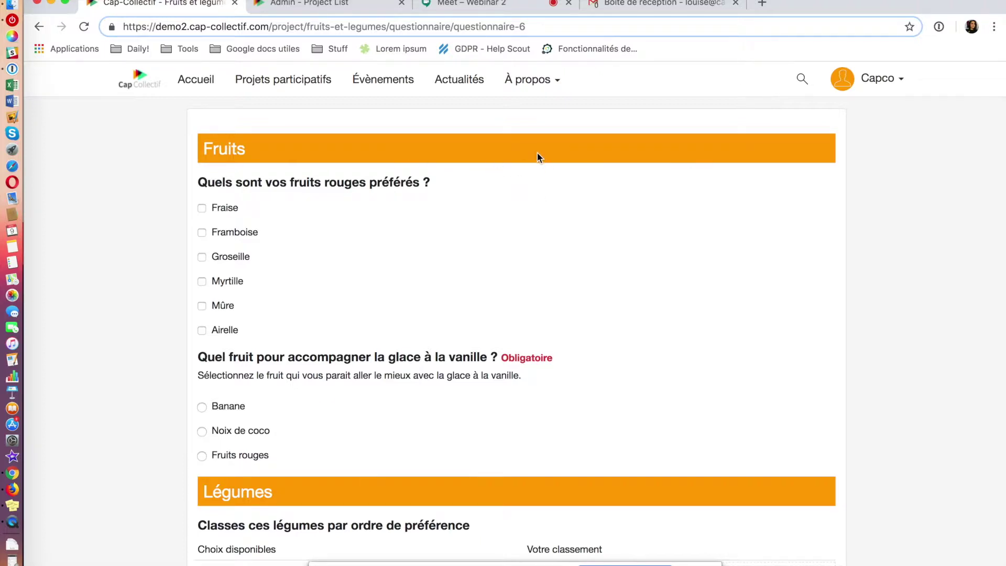
scroll(537, 153, down, 1)
scroll(537, 153, up, 2)
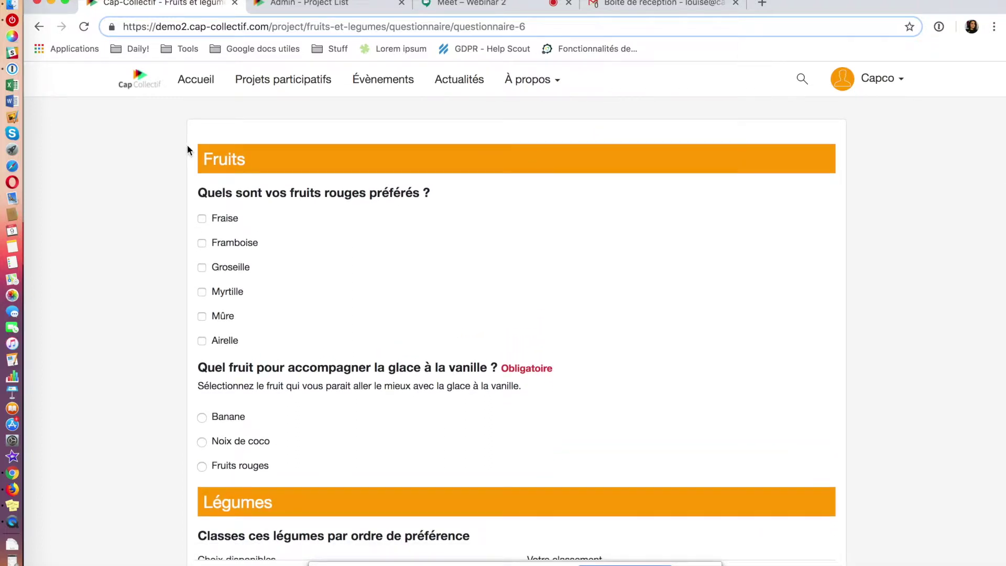
scroll(397, 455, down, 3)
scroll(398, 455, up, 3)
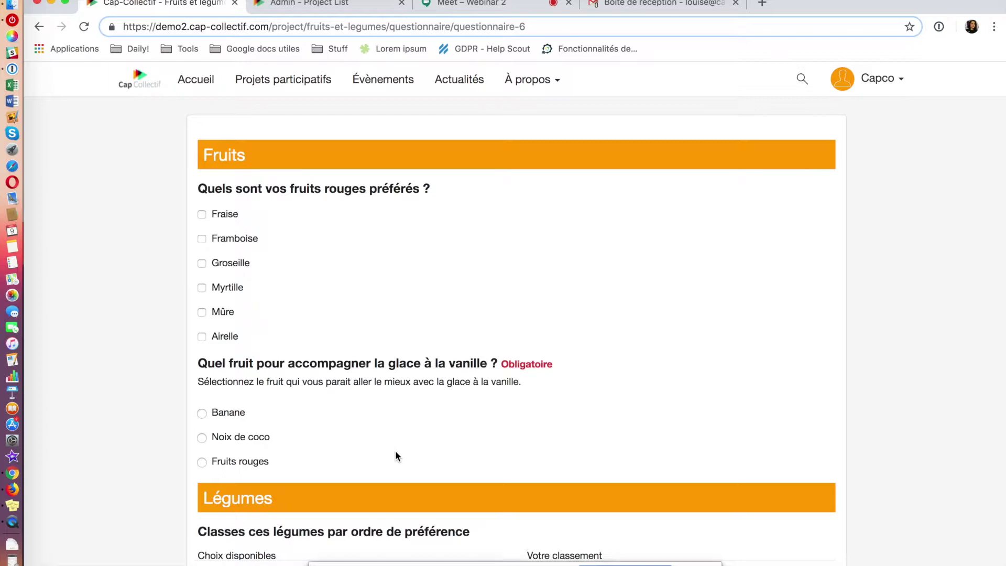
scroll(395, 451, down, 3)
scroll(395, 451, up, 2)
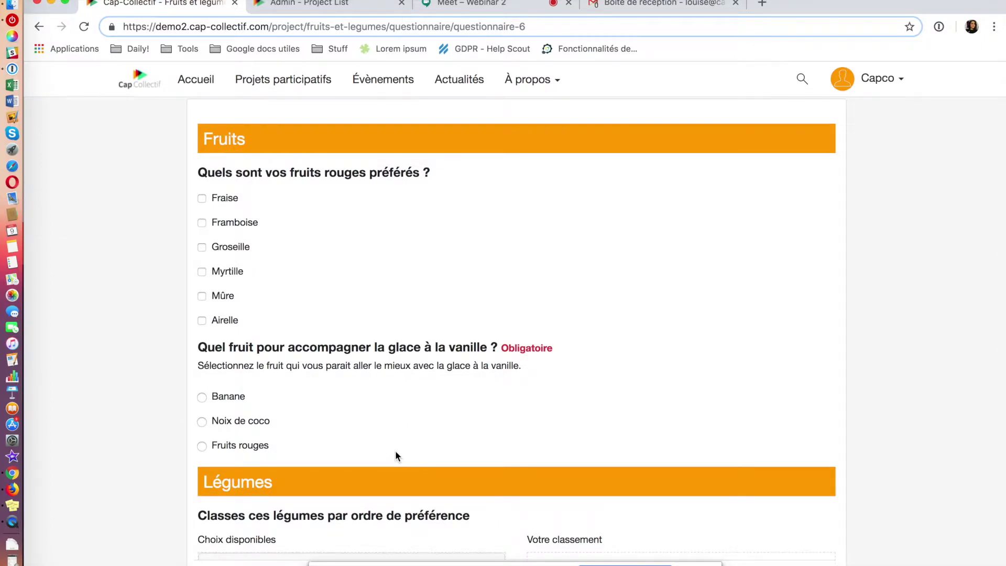
scroll(396, 454, up, 1)
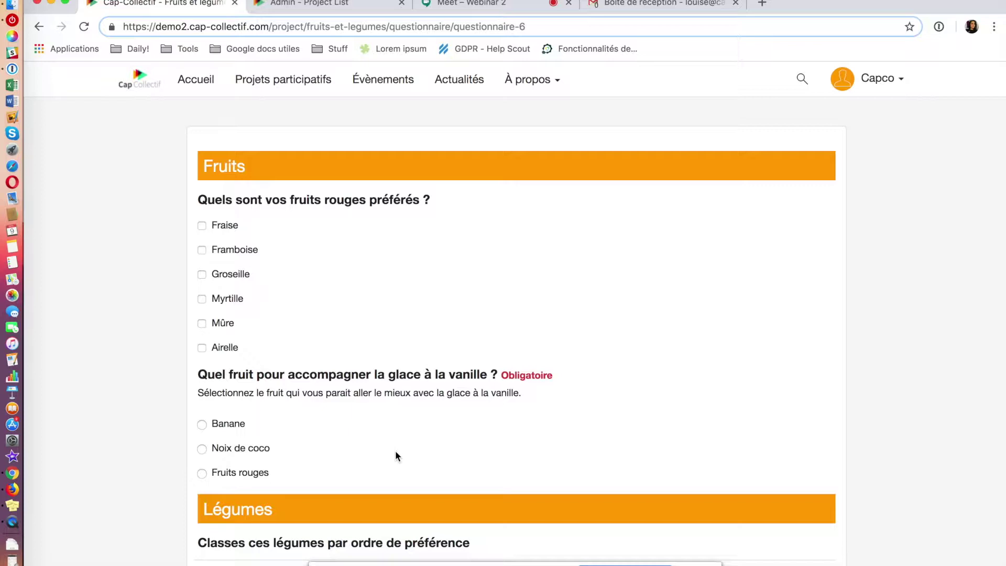
Answer the favourite red fruits question with Fraise, Framboise and Groseille
scroll(389, 250, down, 2)
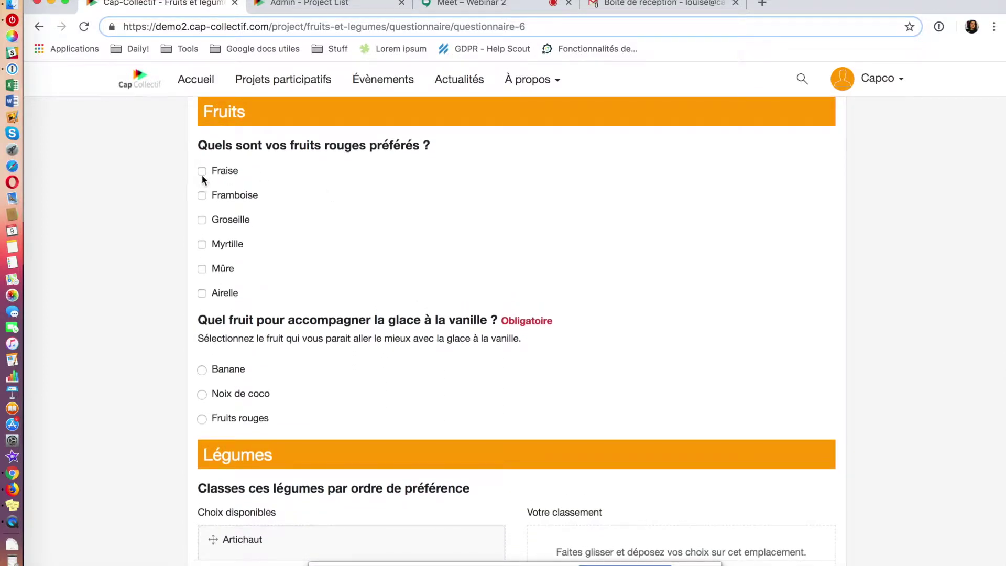
click(202, 171)
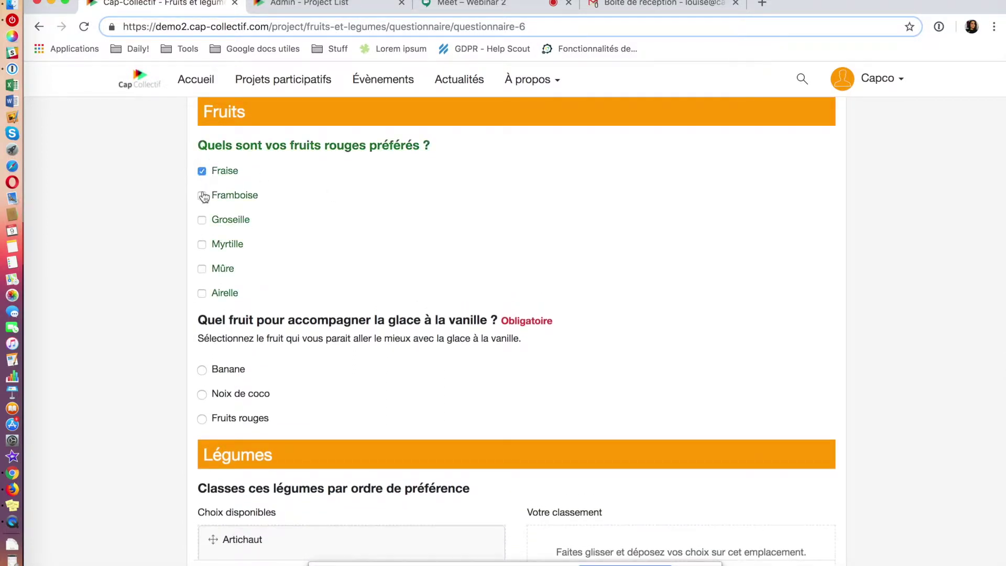
click(202, 196)
click(202, 219)
Try Banane, Noix de coco and Fruits rouges as answers to the vanilla ice cream question to compare their follow-up questions
scroll(397, 234, down, 5)
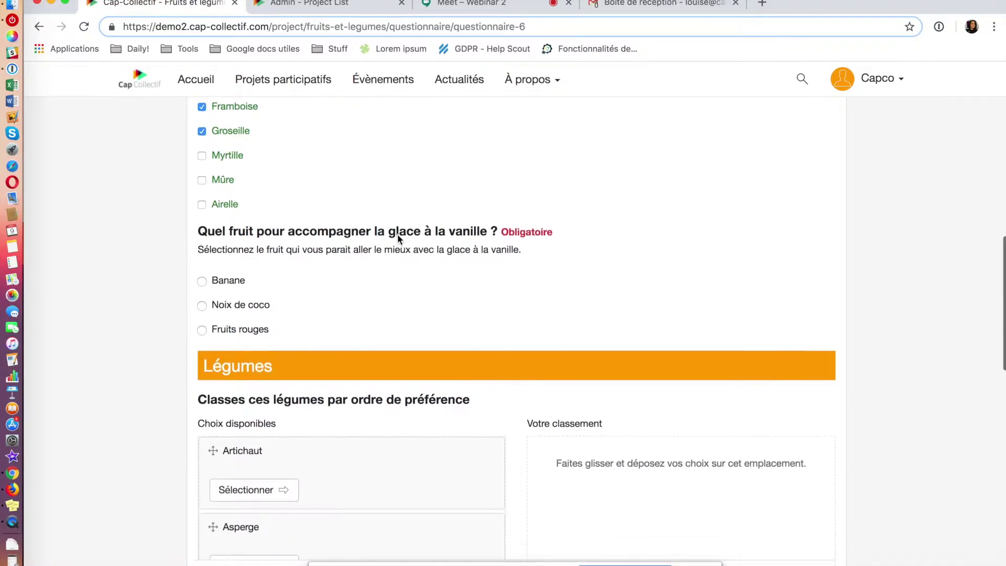
scroll(398, 234, down, 1)
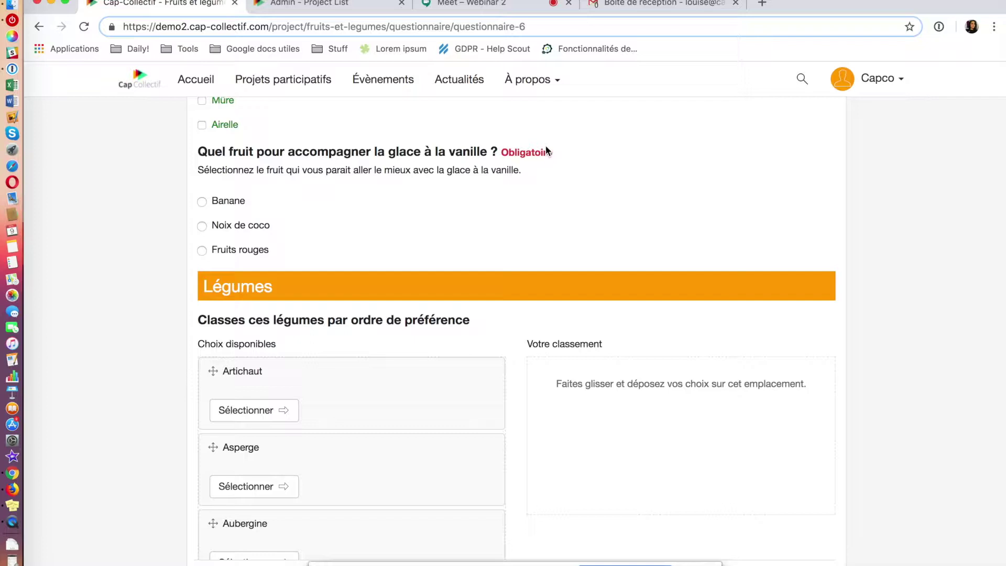
click(202, 202)
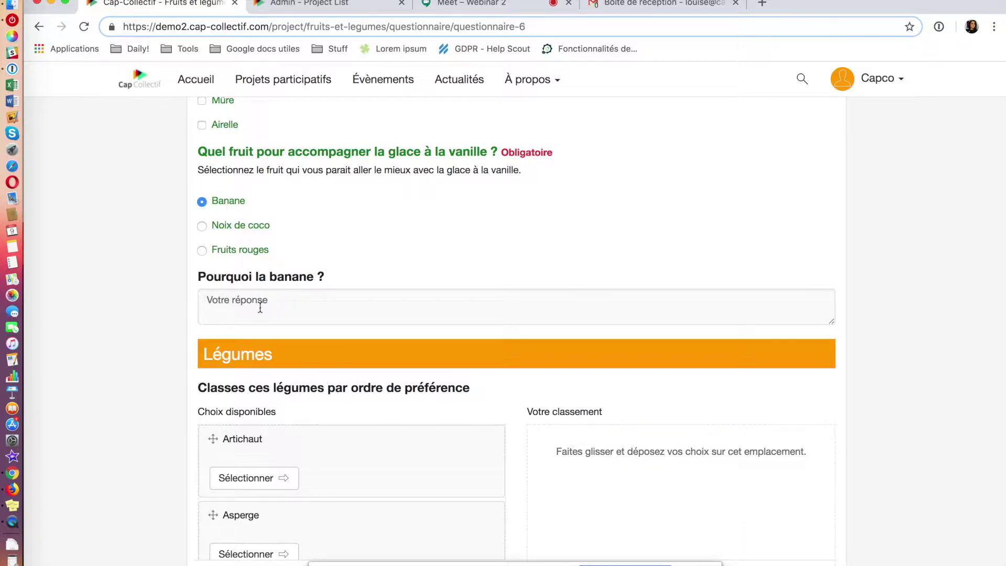
click(202, 226)
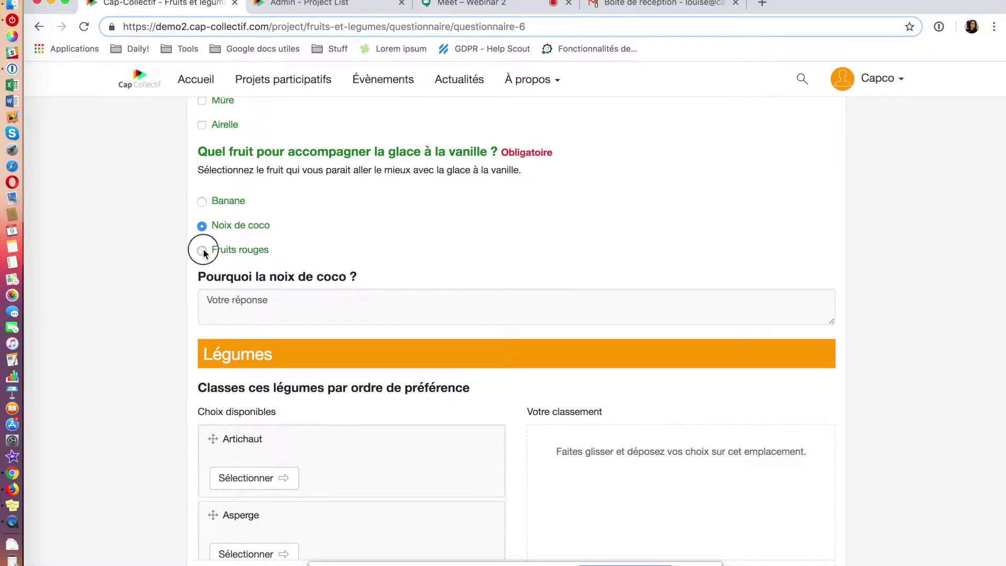
click(202, 250)
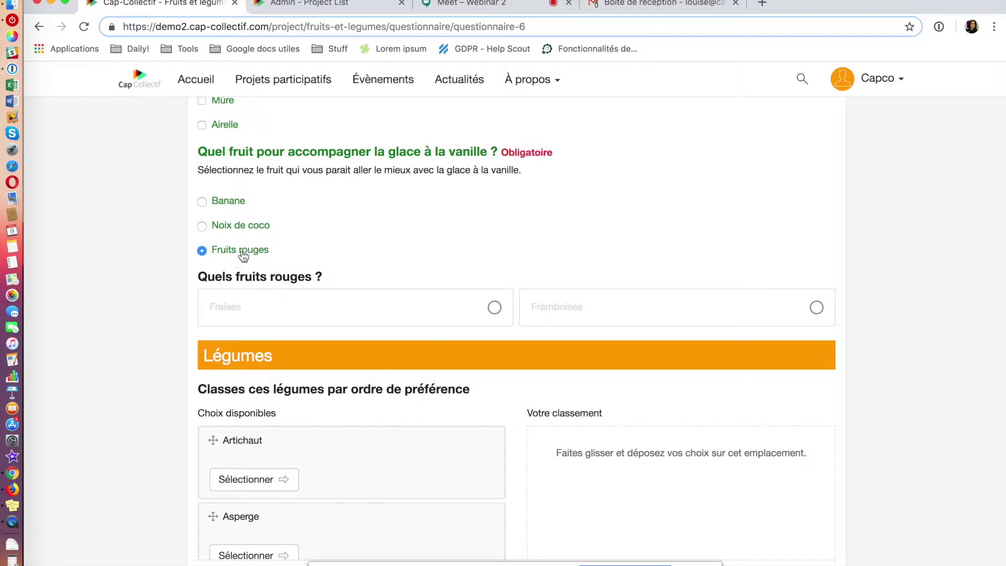
click(230, 228)
click(226, 203)
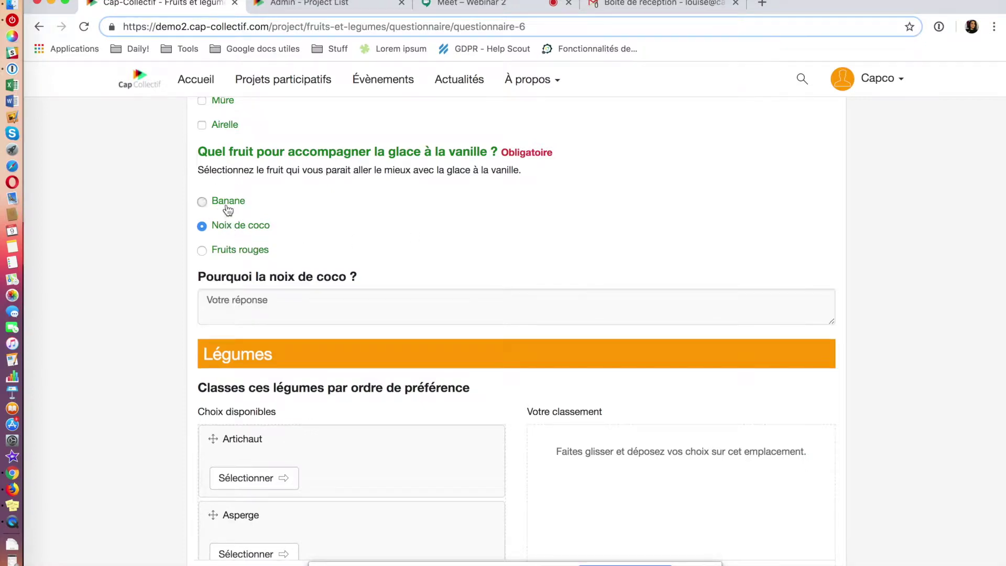
Answer the ice cream question with Fruits rouges and compare its Fraises and Framboises follow-ups, leaving Fraises selected
click(228, 254)
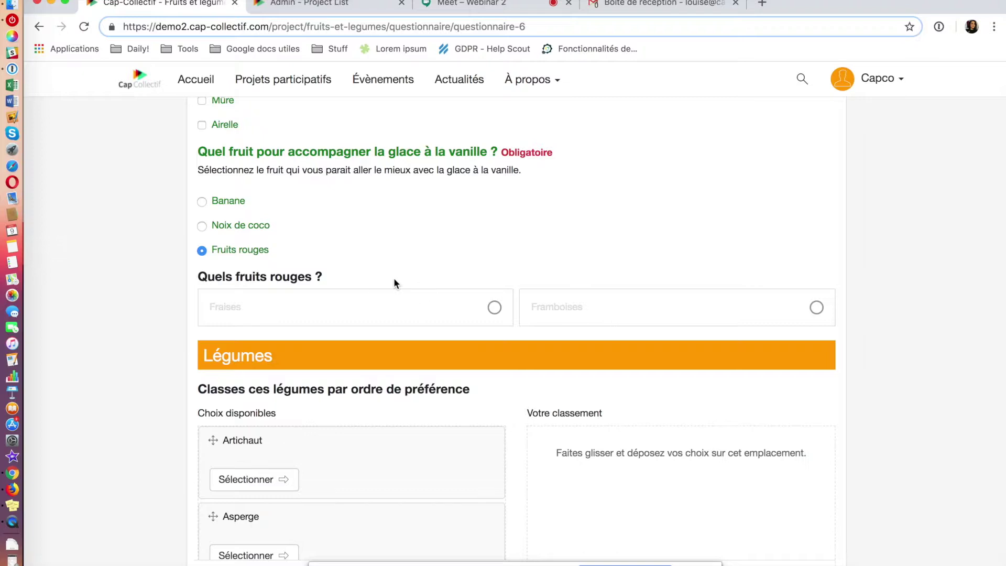
click(398, 308)
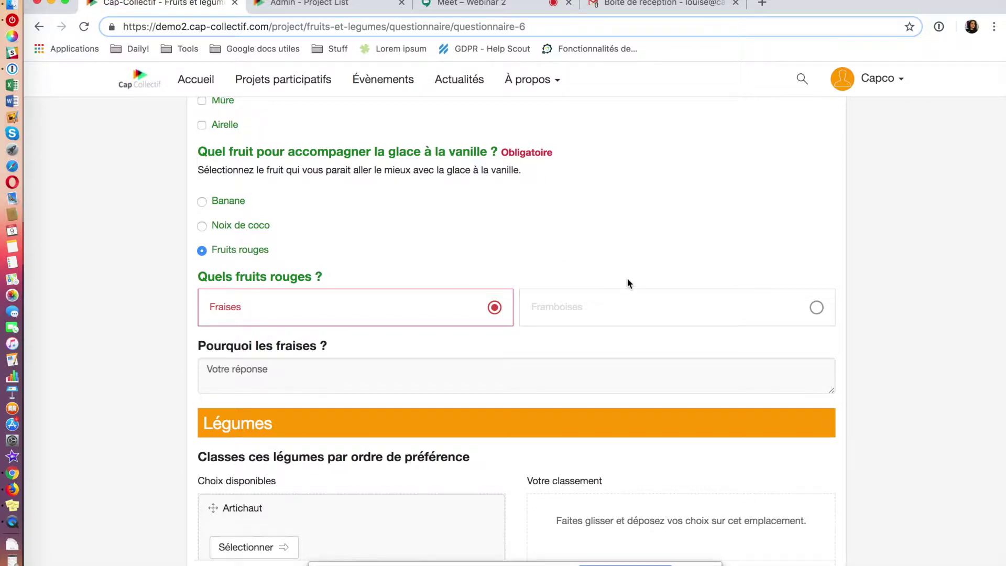
click(625, 307)
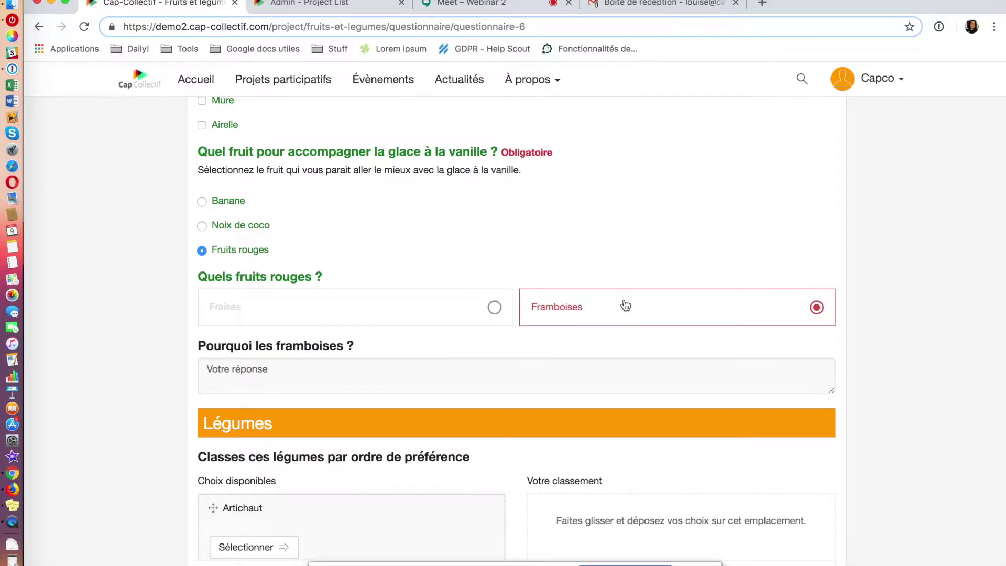
click(367, 307)
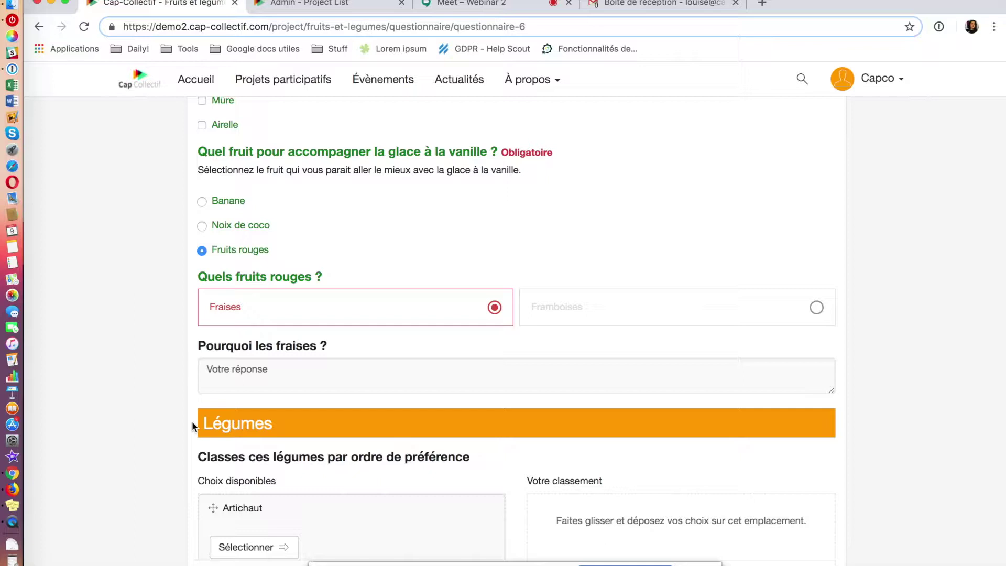
Admit the external participant waiting to join the Meet call and return to the questionnaire page
click(475, 5)
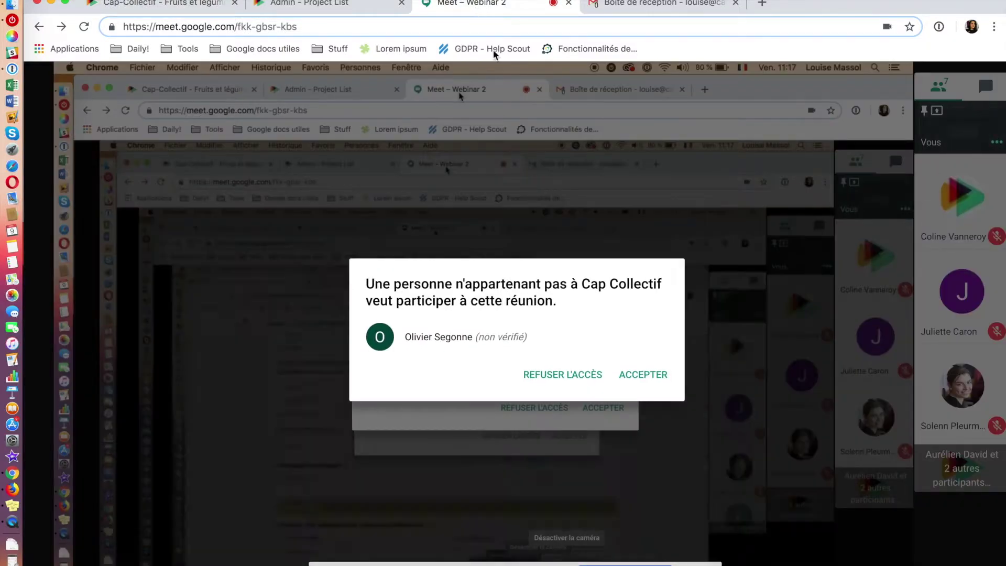
click(652, 378)
key(super+1)
Alternate the vanilla ice cream answer between Banane, Noix de coco and Fruits rouges, leaving Banane selected
scroll(696, 187, down, 1)
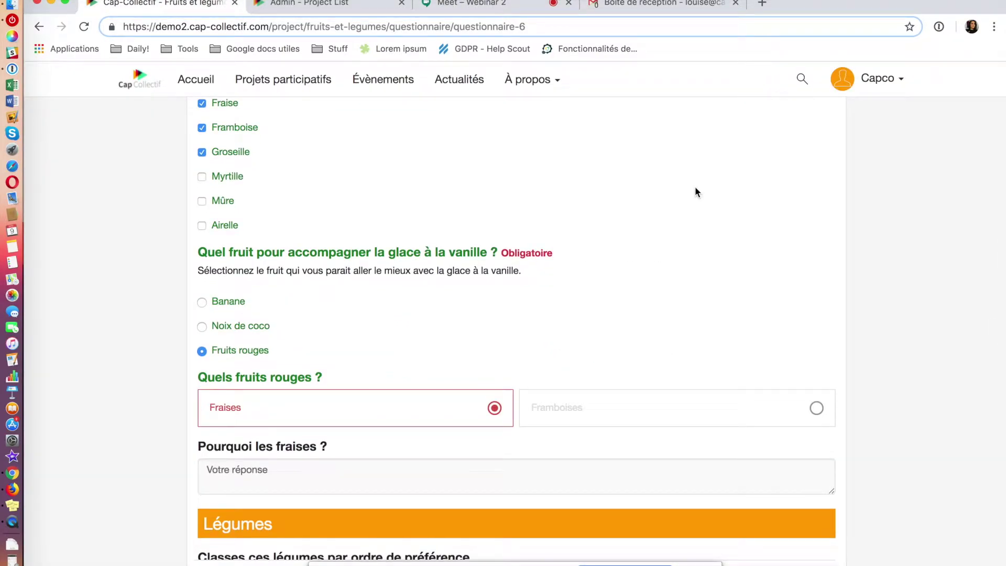
click(203, 303)
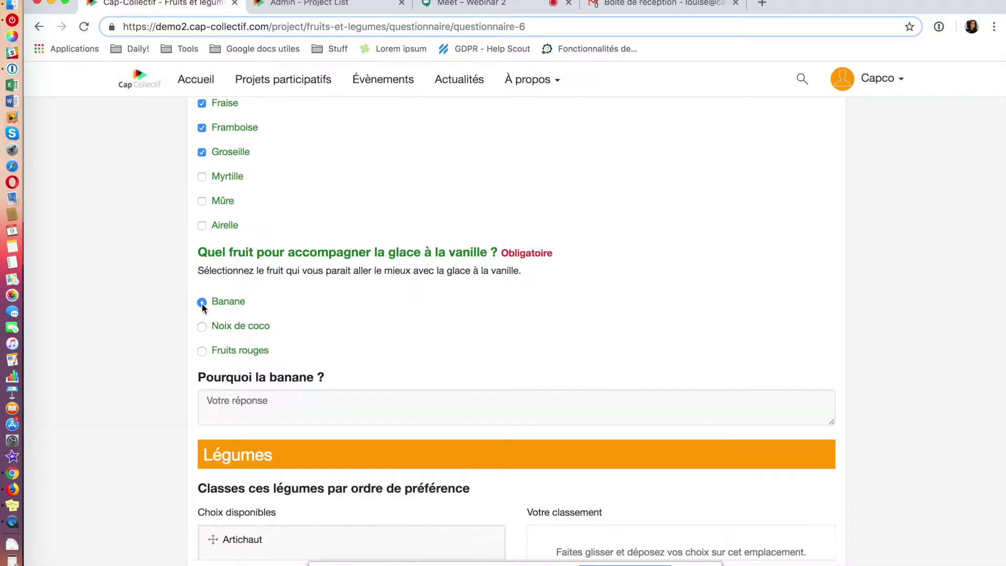
click(202, 328)
click(203, 352)
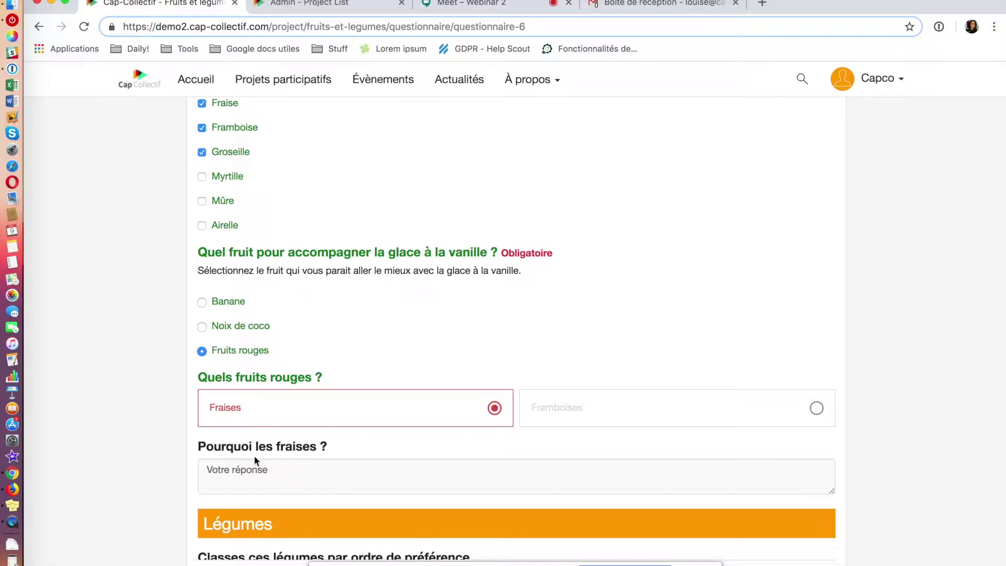
click(203, 303)
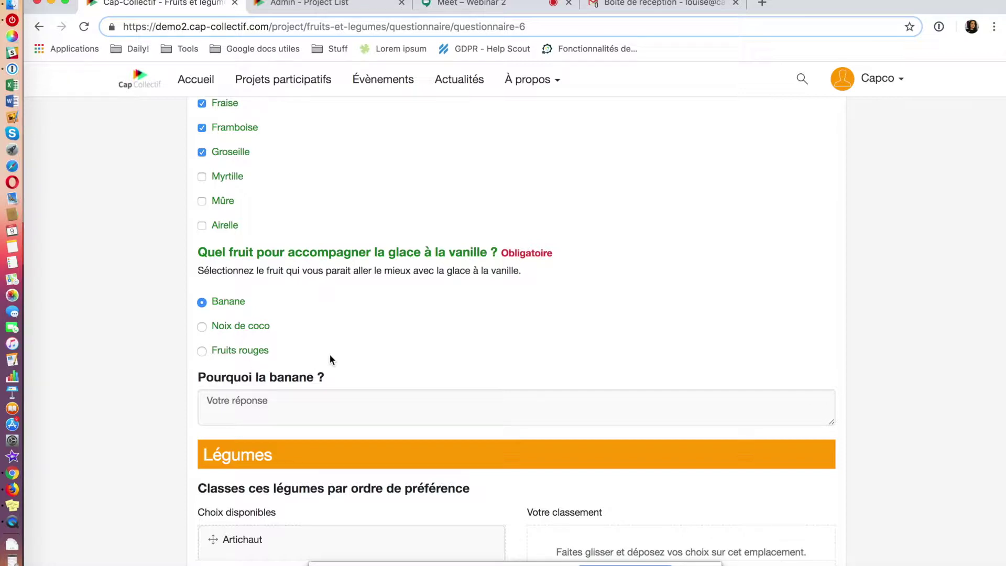
click(212, 330)
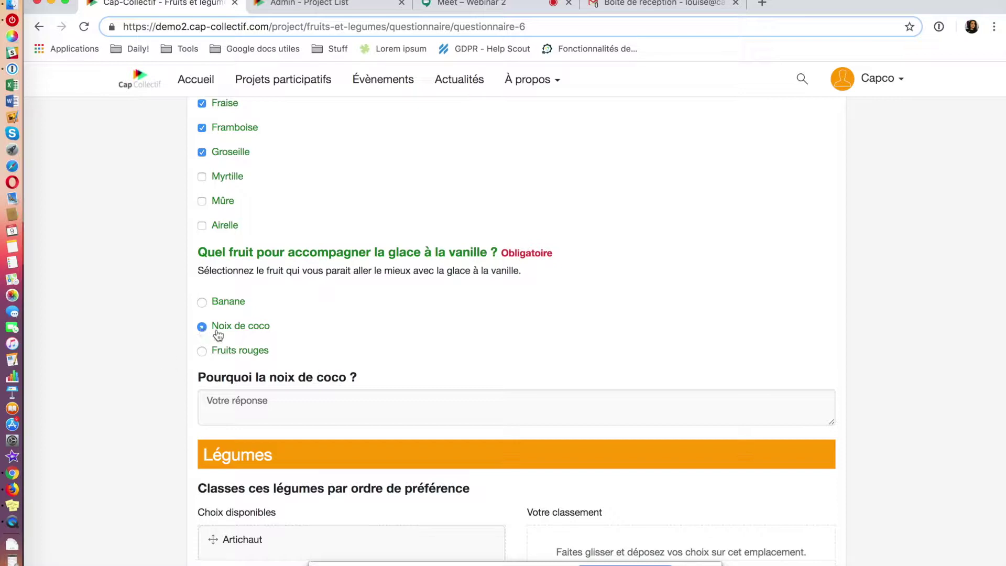
click(213, 302)
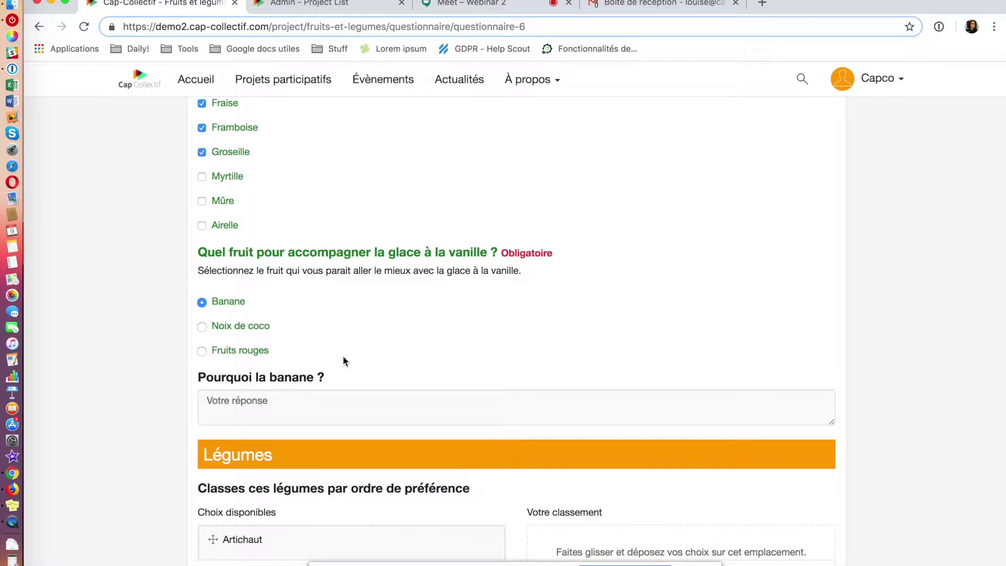
Examine the Légumes section's preference ranking question with its available vegetables and ranking area
scroll(356, 284, down, 1)
scroll(356, 283, up, 1)
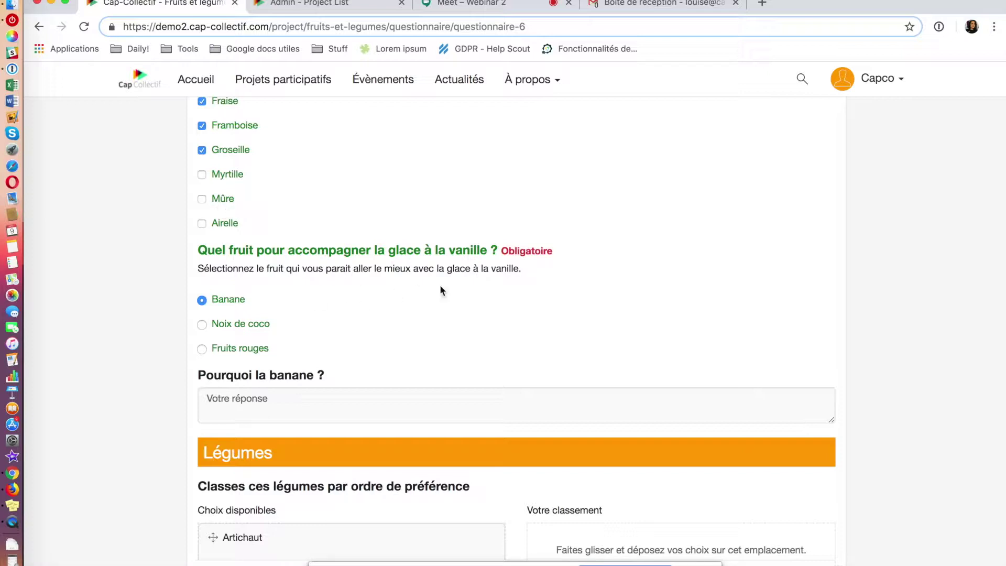
scroll(440, 291, down, 6)
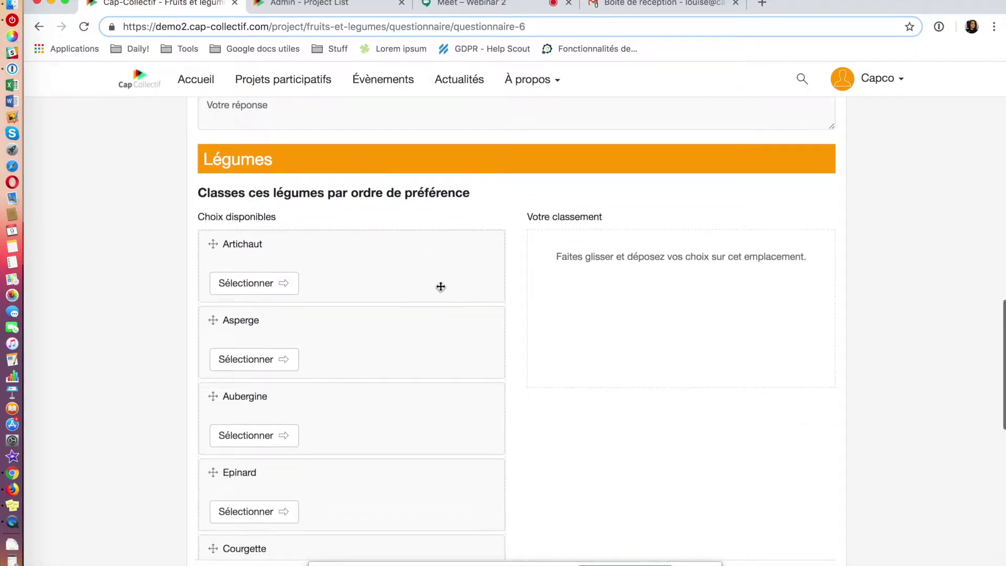
scroll(441, 287, down, 2)
scroll(440, 287, up, 1)
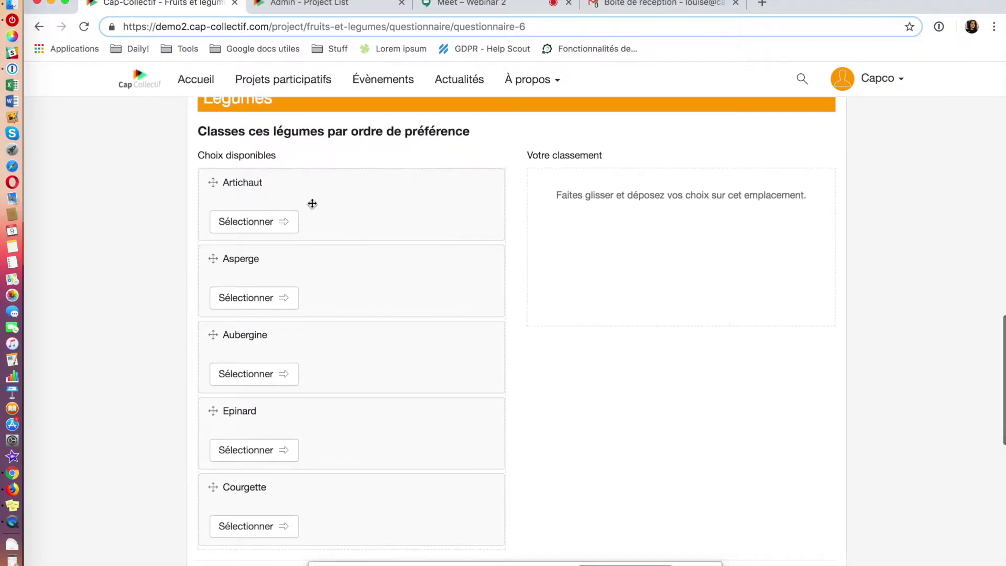
Add Artichaut, Asperge and Aubergine to the vegetable preference ranking
click(251, 225)
click(252, 226)
click(251, 225)
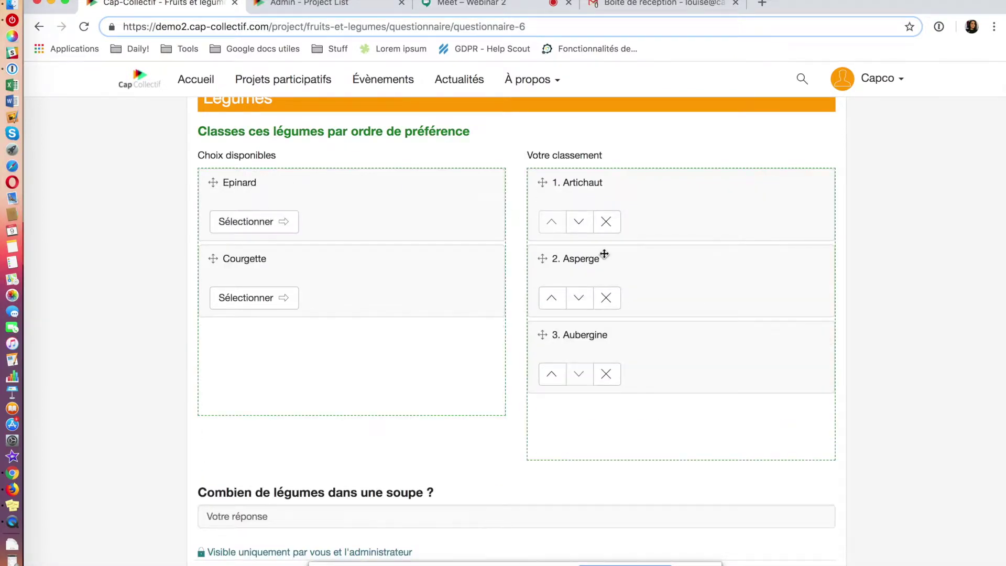
Reorder the ranked vegetables to Aubergine, Asperge, Artichaut
click(580, 222)
click(579, 298)
click(579, 373)
click(579, 222)
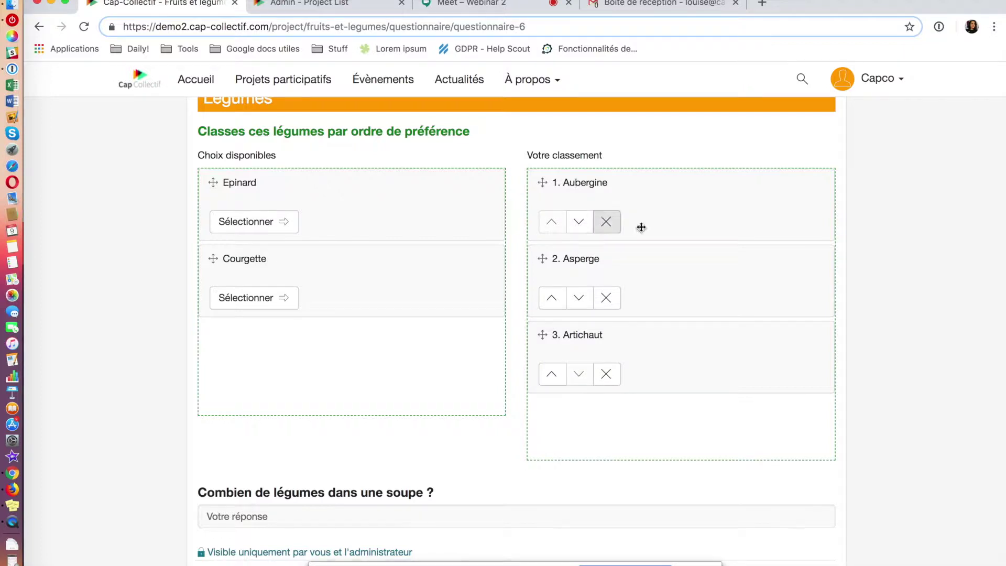
Try to answer the numeric question "Combien de légumes dans une soupe ?" with the text "uiez"
scroll(719, 314, down, 4)
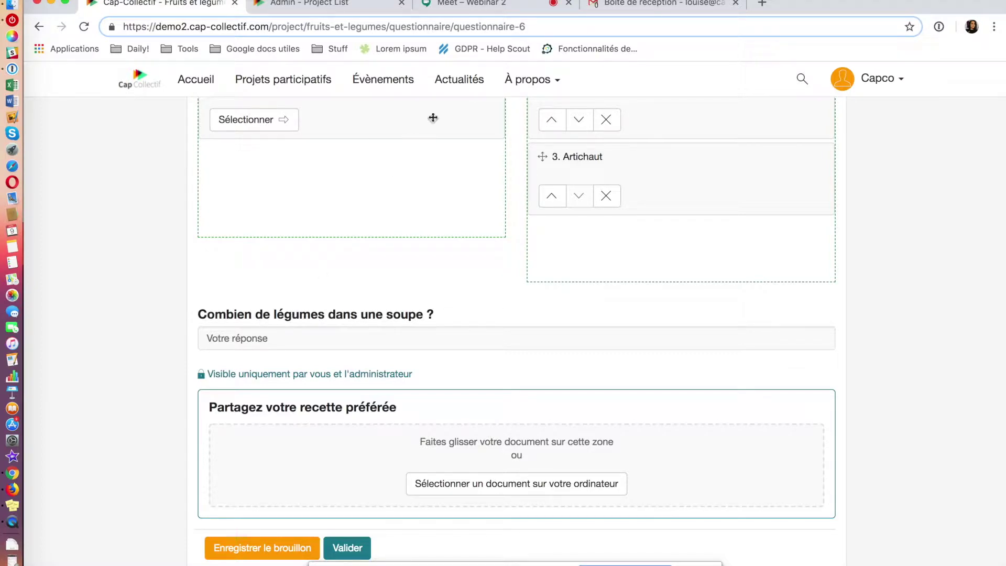
click(472, 5)
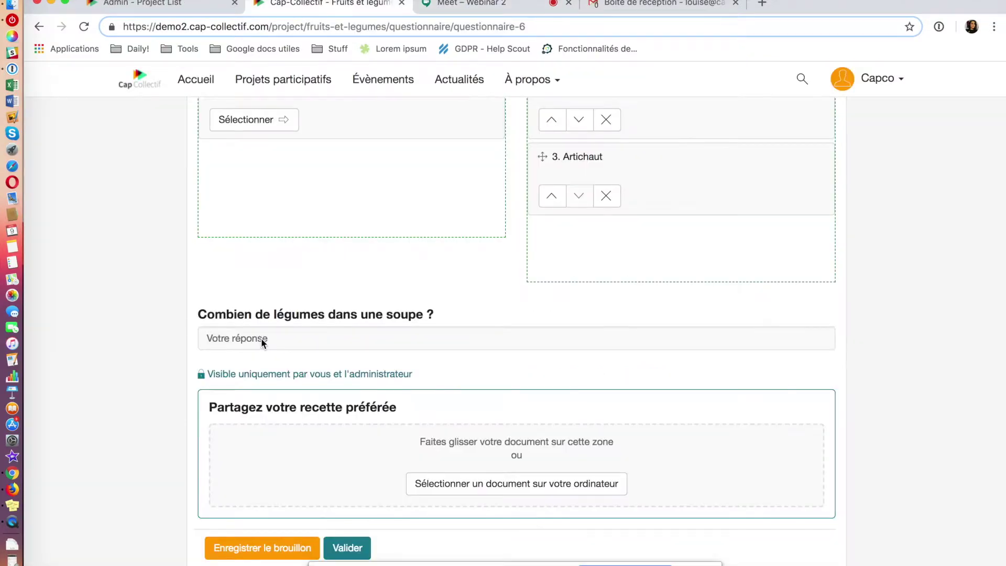
click(261, 338)
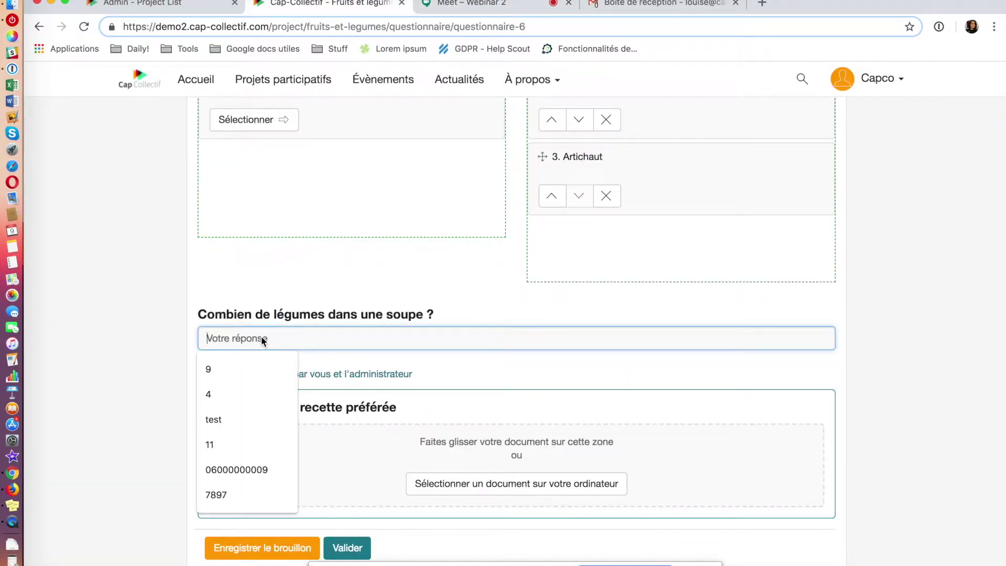
text(uiez)
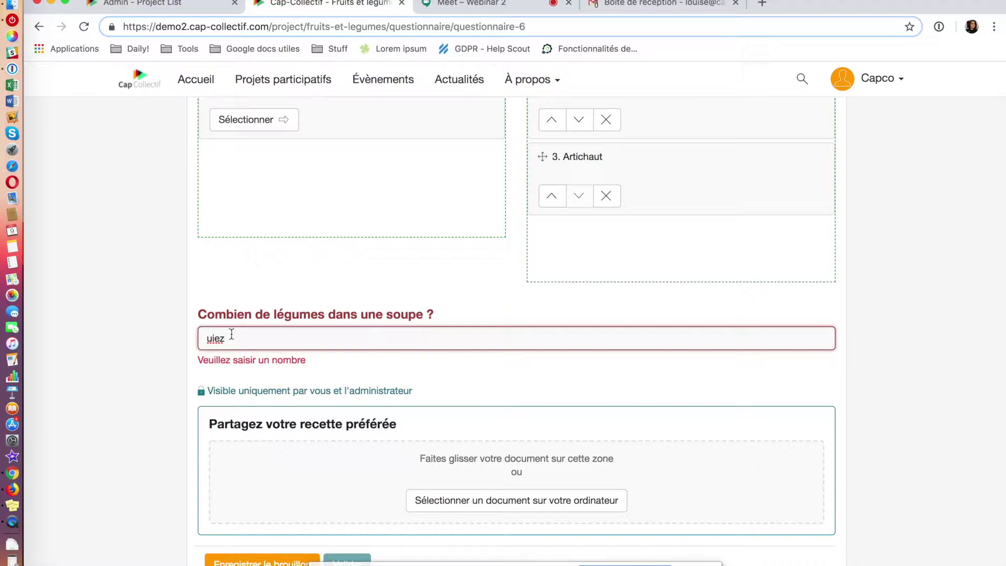
Replace the answer about the number of vegetables in a soup with 7
drag(231, 338, 211, 338)
key(BackSpace)
key(BackSpace)
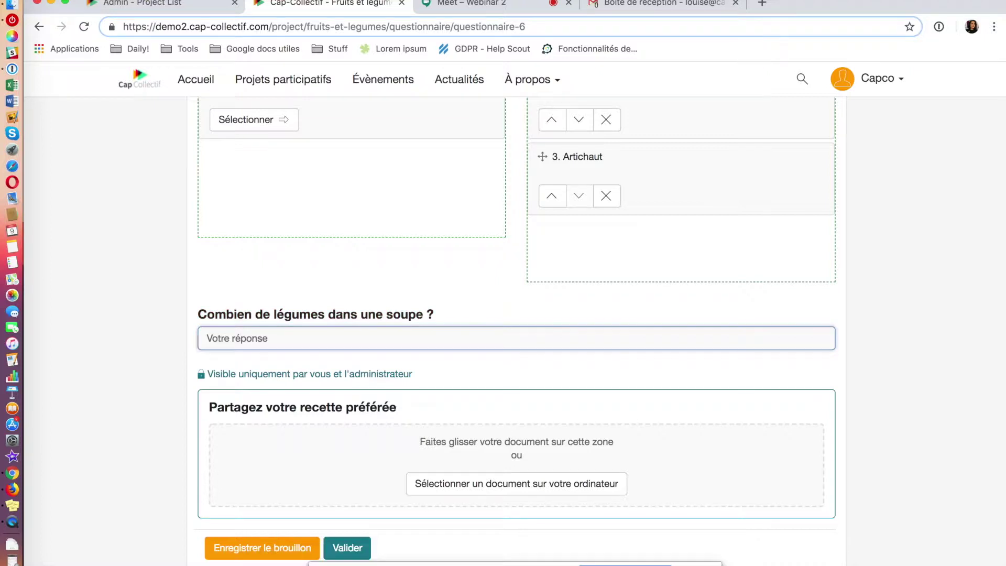
text(7)
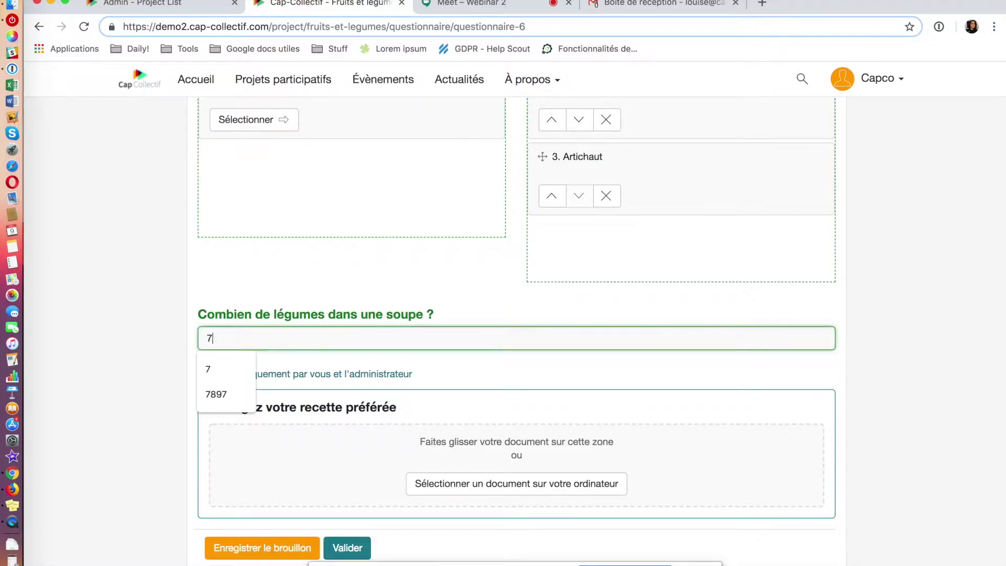
click(132, 309)
Attach Ma recette.docx from the Bureau folder to the "Partagez votre recette préférée" question
scroll(485, 256, down, 3)
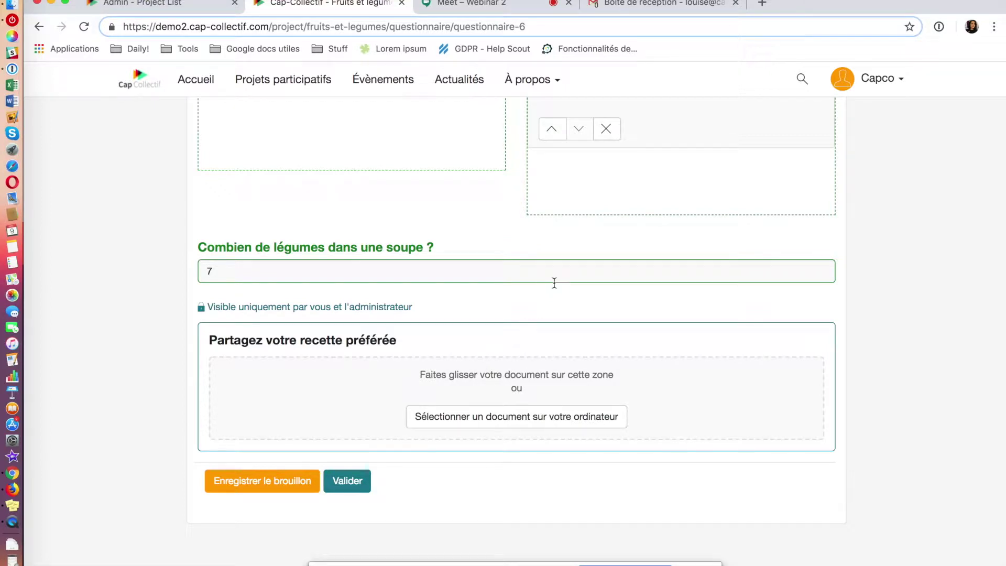
click(509, 422)
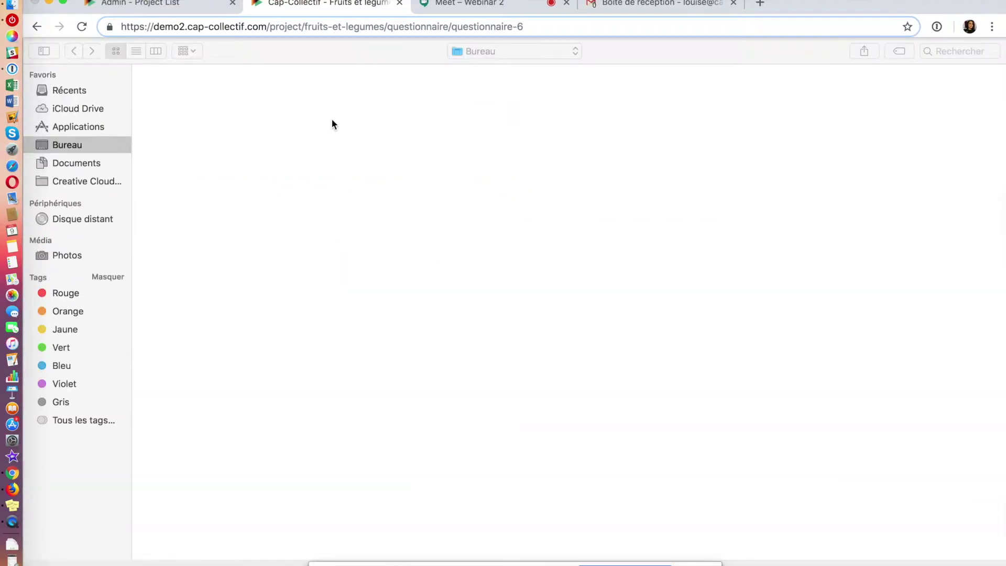
click(261, 120)
double_click(261, 121)
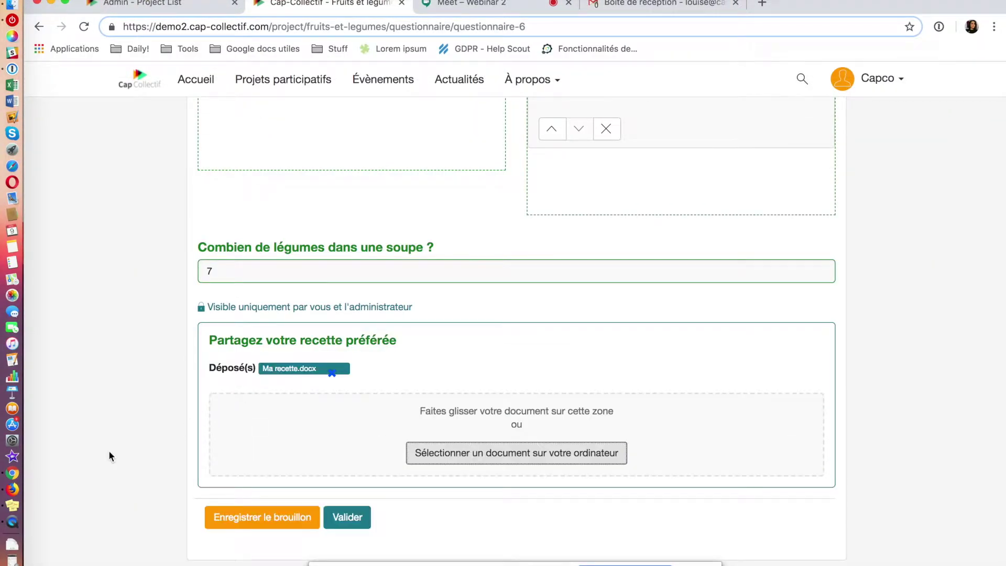
Answer the follow-up question "Pourquoi la banane ?" in the Fruits section with "c'est bon"
scroll(110, 456, down, 4)
scroll(110, 456, up, 5)
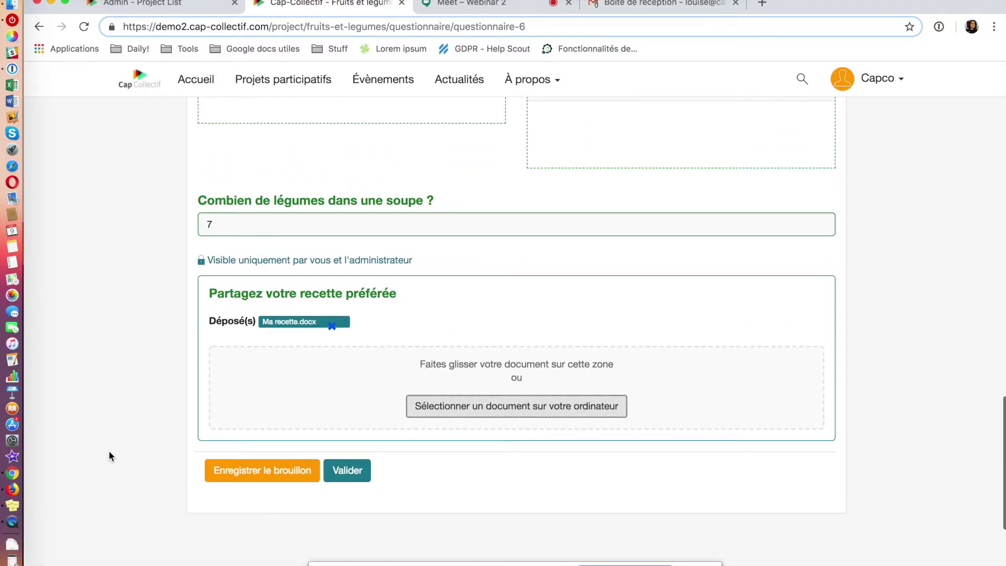
scroll(109, 450, up, 15)
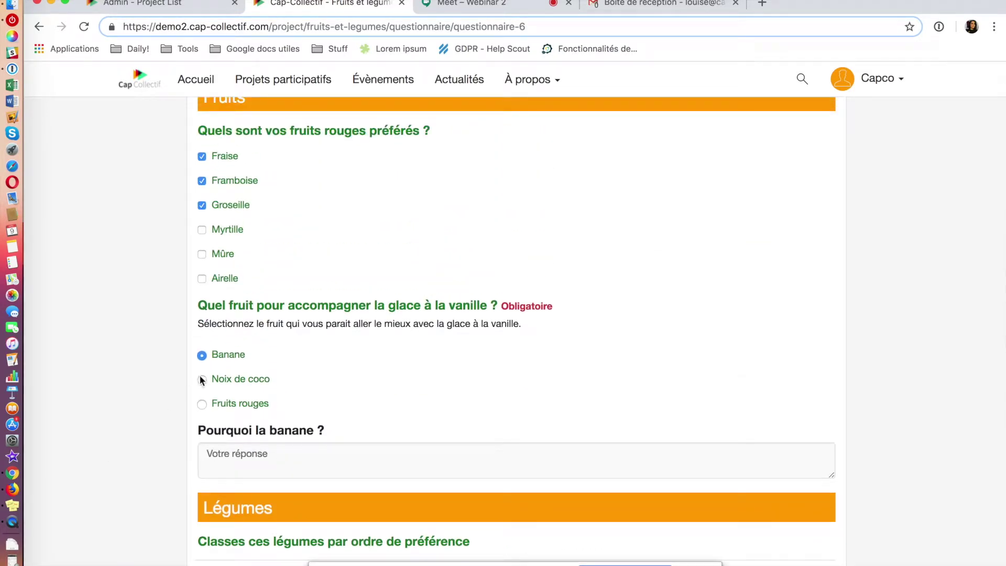
click(251, 464)
text(c'est bon)
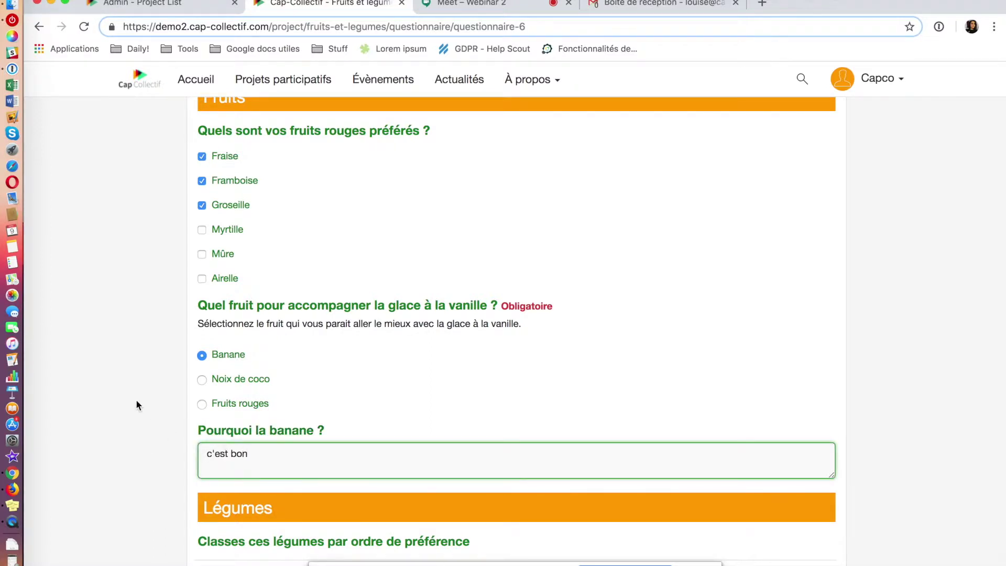
Look over the answers in both sections and save the questionnaire response as a draft
scroll(137, 404, up, 1)
scroll(137, 405, down, 6)
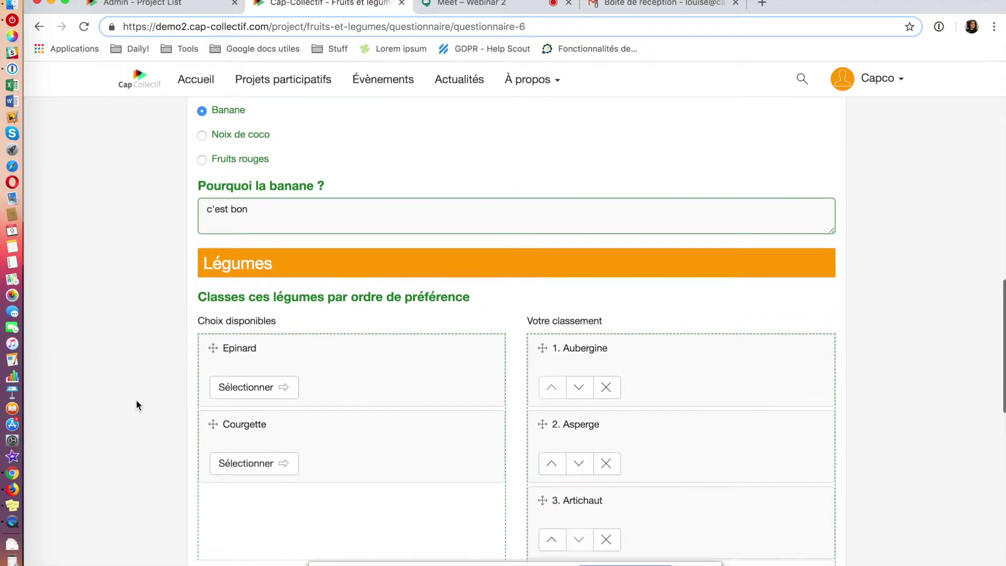
scroll(137, 403, up, 4)
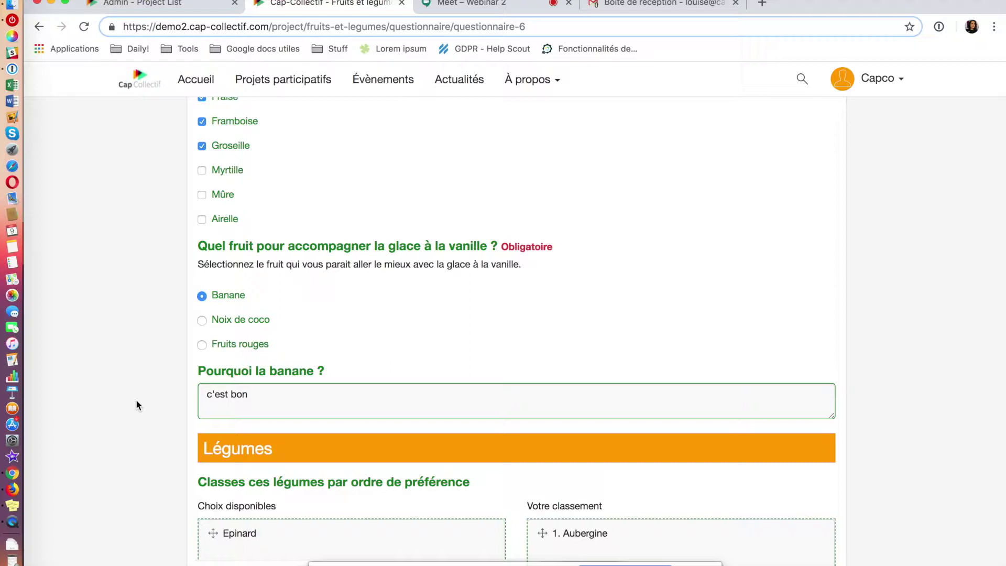
scroll(137, 402, down, 5)
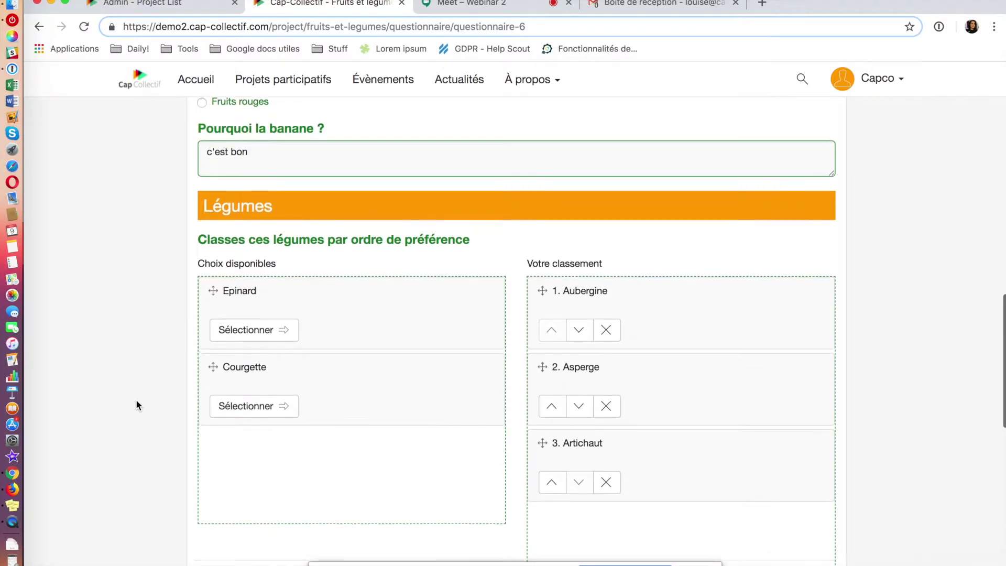
scroll(137, 405, down, 4)
scroll(137, 406, down, 4)
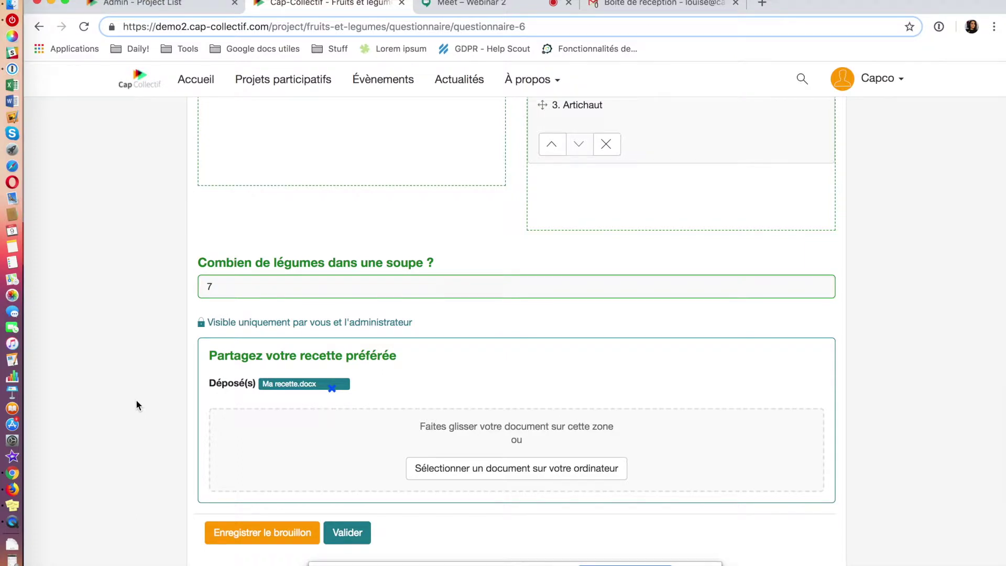
scroll(137, 405, down, 1)
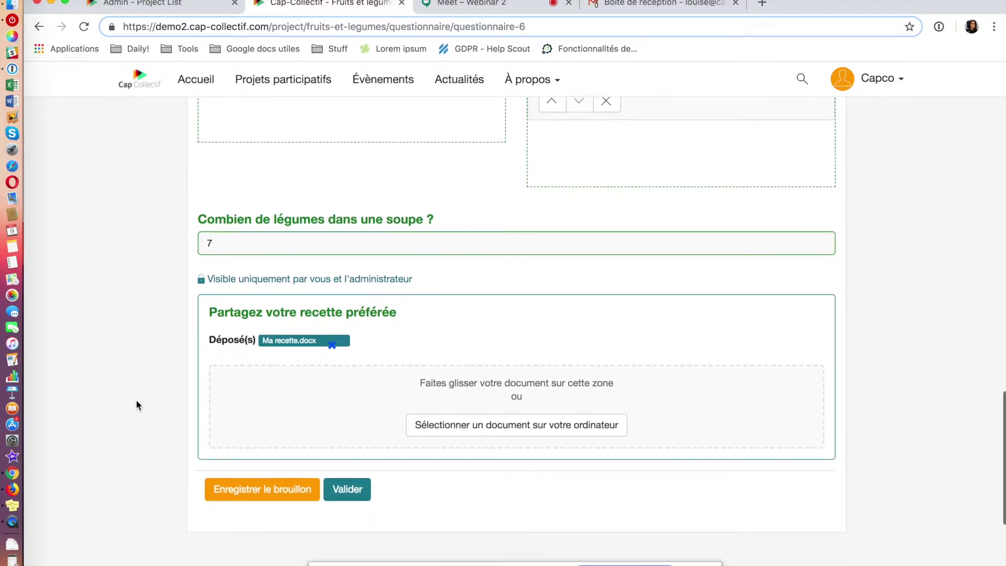
click(258, 495)
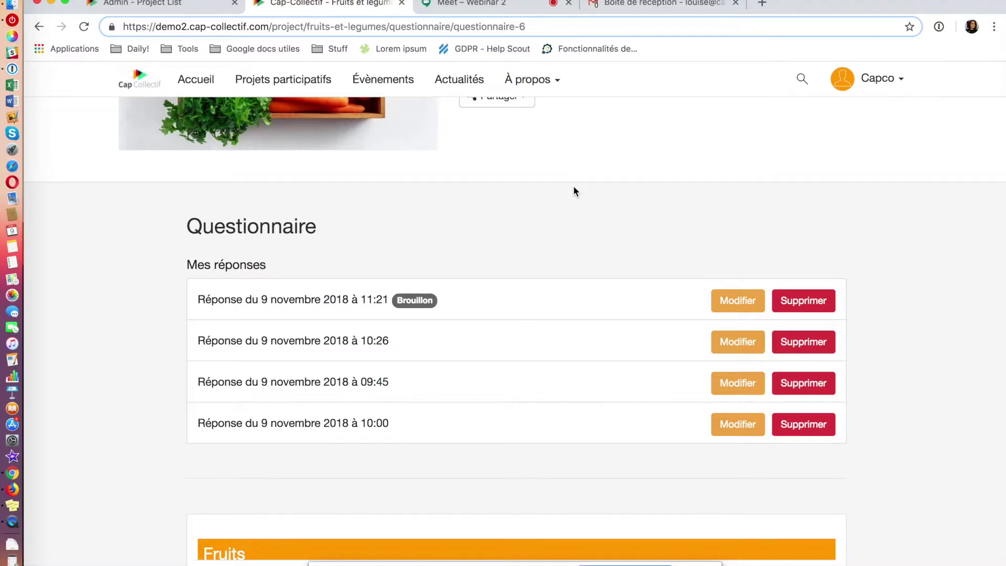
Reopen the draft response of 9 novembre 2018 à 11:21 for editing, add Courgette to the vegetable ranking and move Aubergine down one place
scroll(573, 186, up, 2)
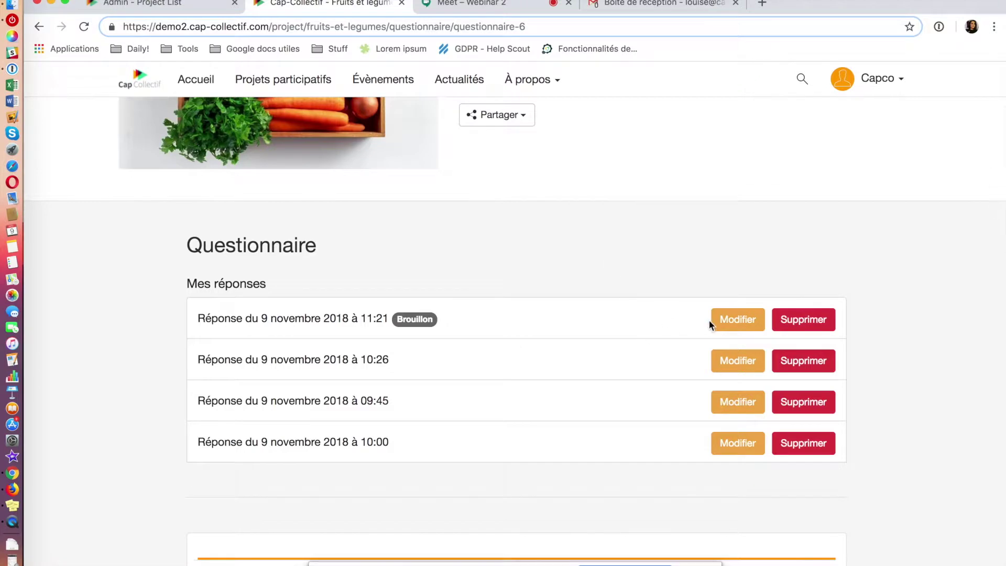
click(738, 320)
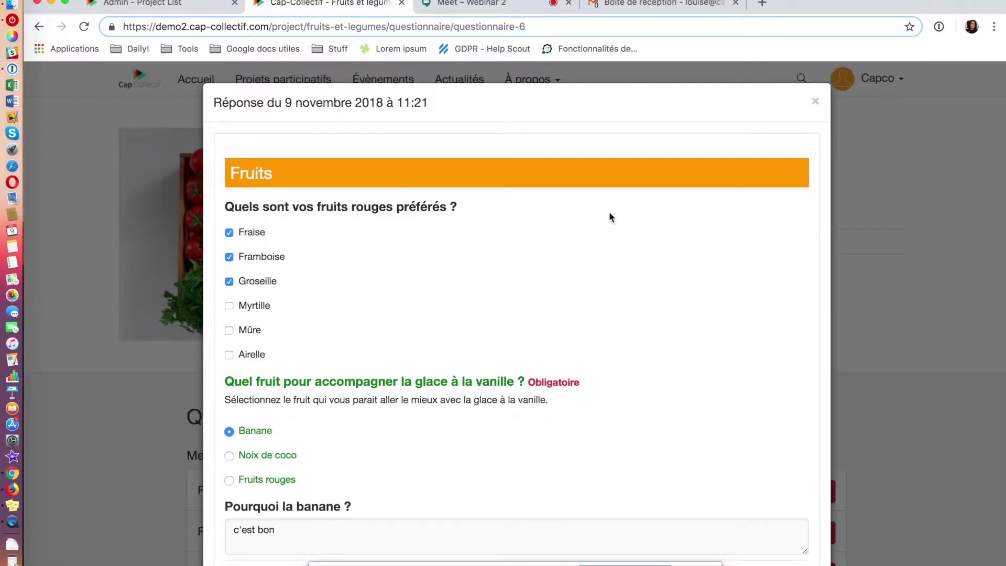
scroll(491, 345, down, 10)
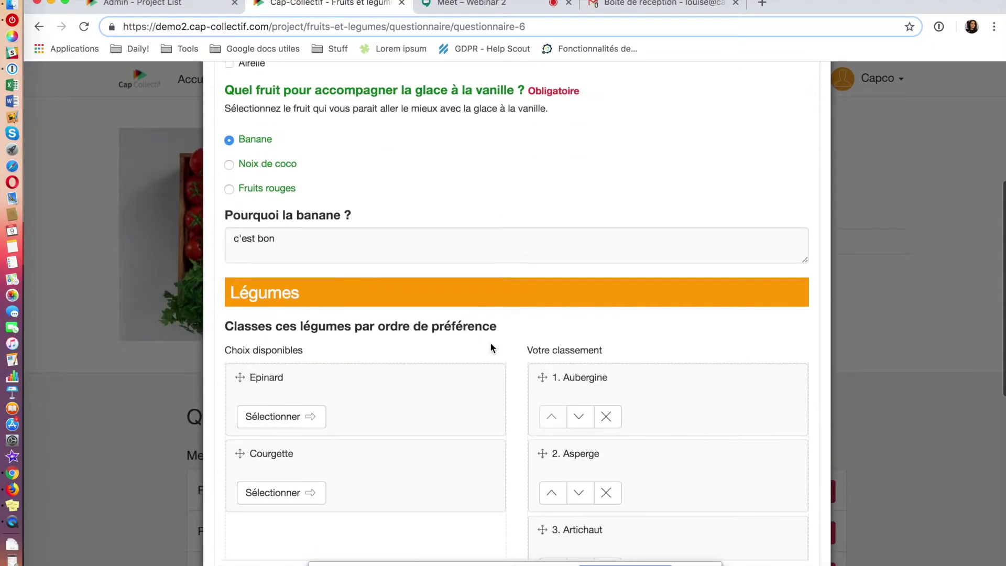
click(304, 278)
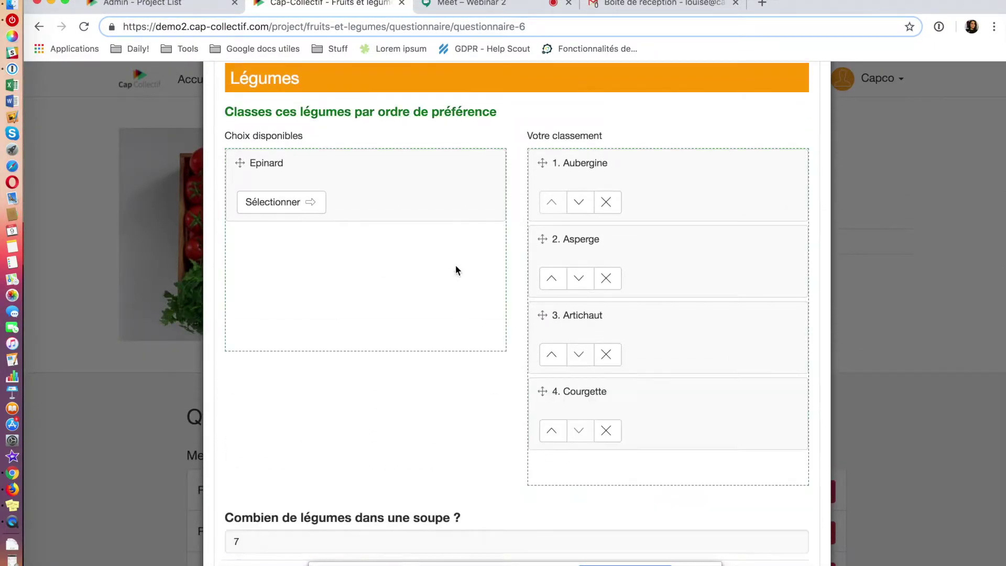
click(579, 203)
Submit the edited draft as a final response and check its entry under Mes réponses
scroll(421, 390, down, 6)
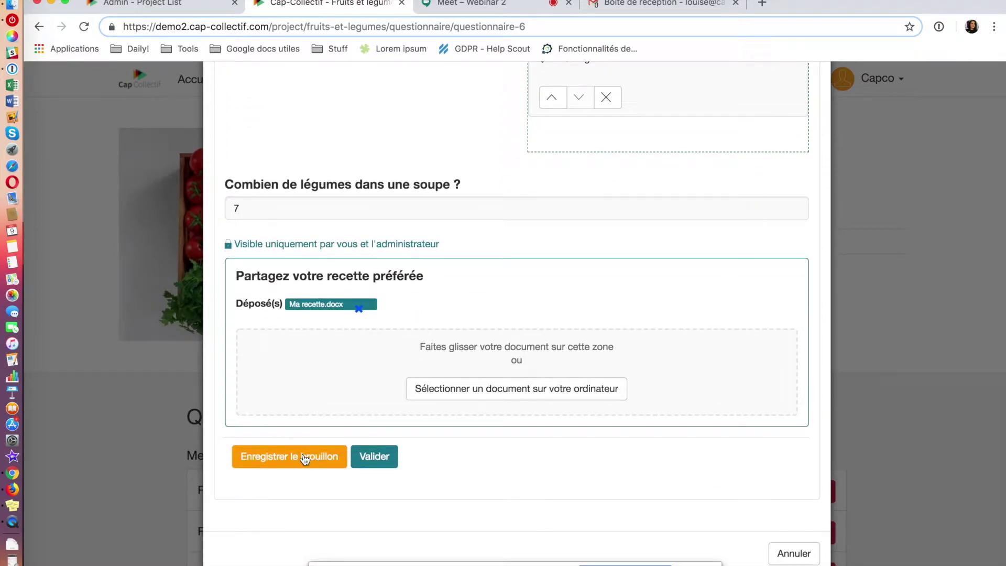
click(375, 458)
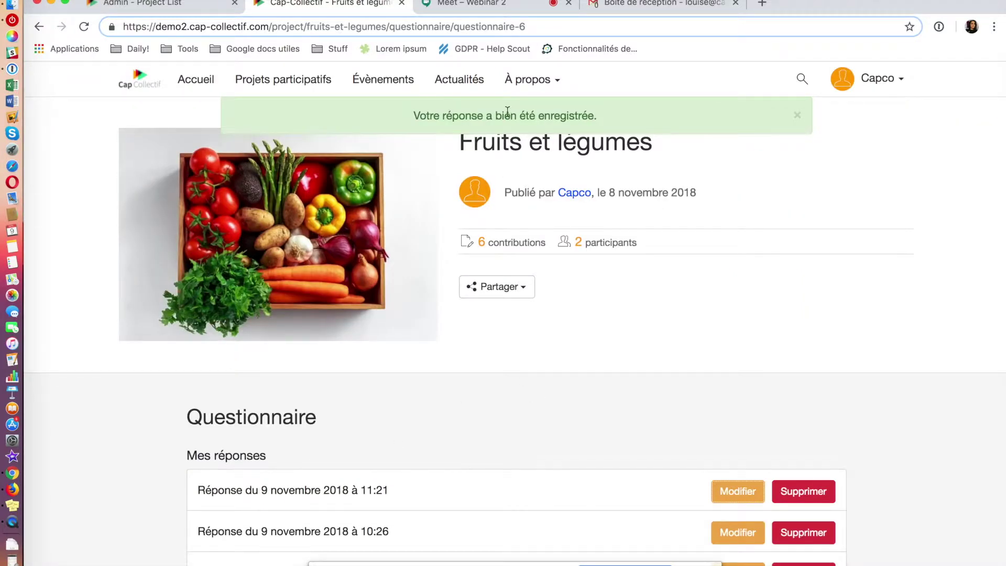
scroll(415, 451, down, 3)
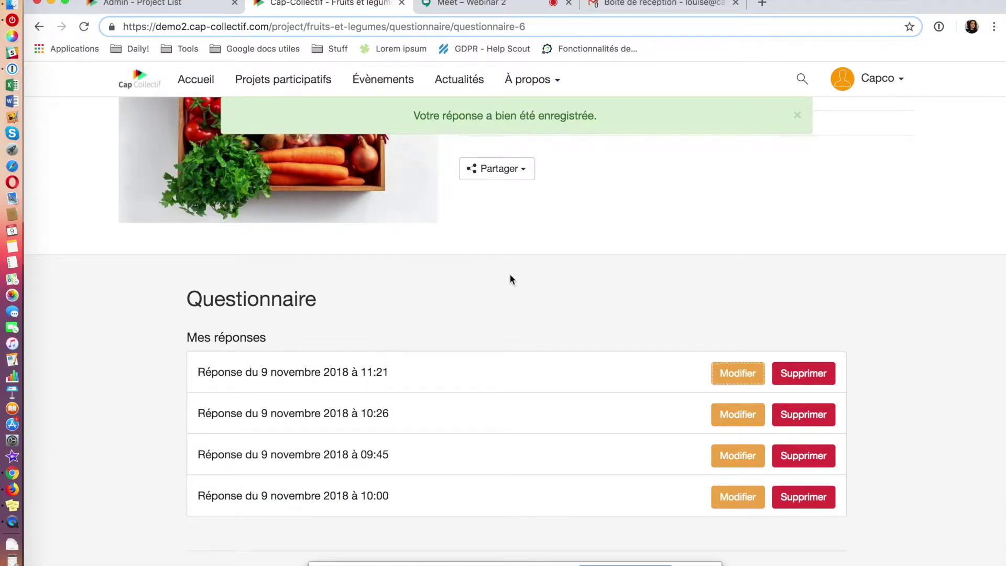
scroll(510, 276, down, 5)
scroll(511, 279, up, 4)
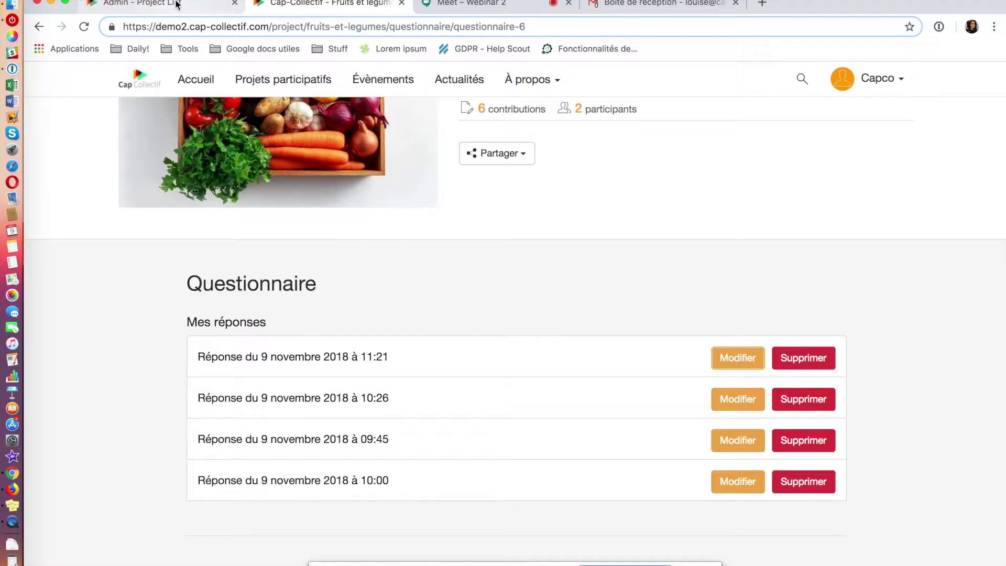
Switch to the admin site and open the Fruits et légumes questionnaire from the questionnaire list
click(177, 4)
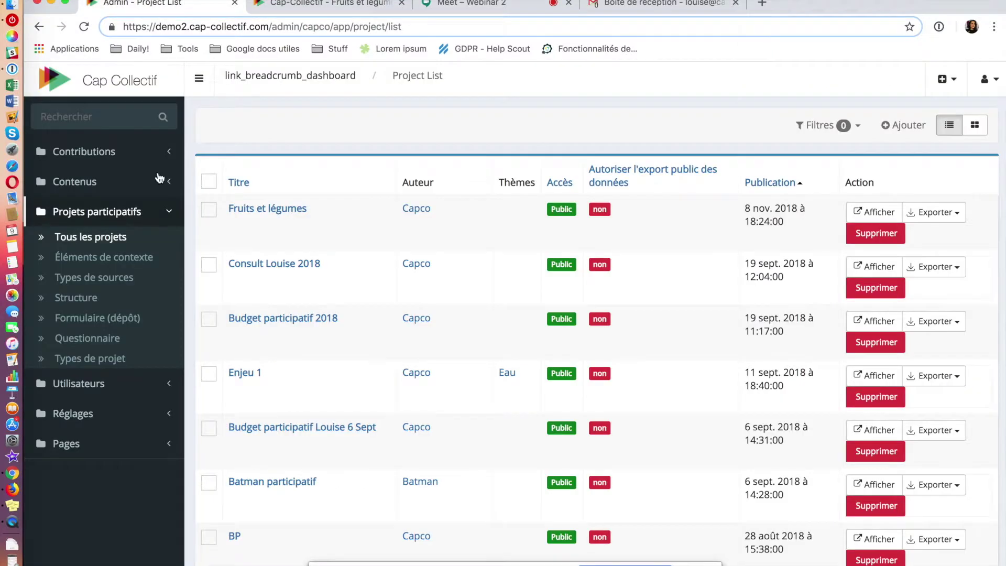
click(99, 340)
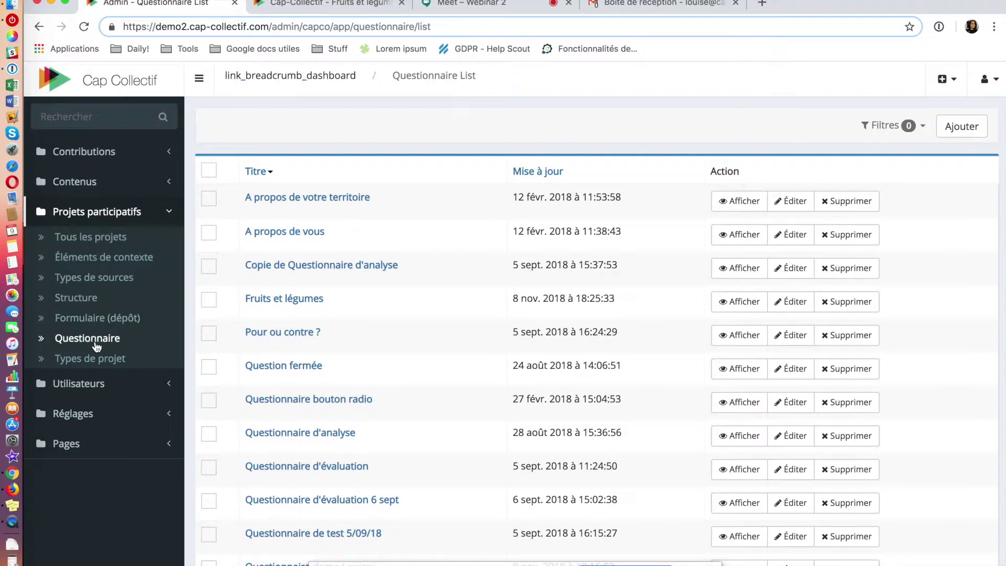
click(269, 301)
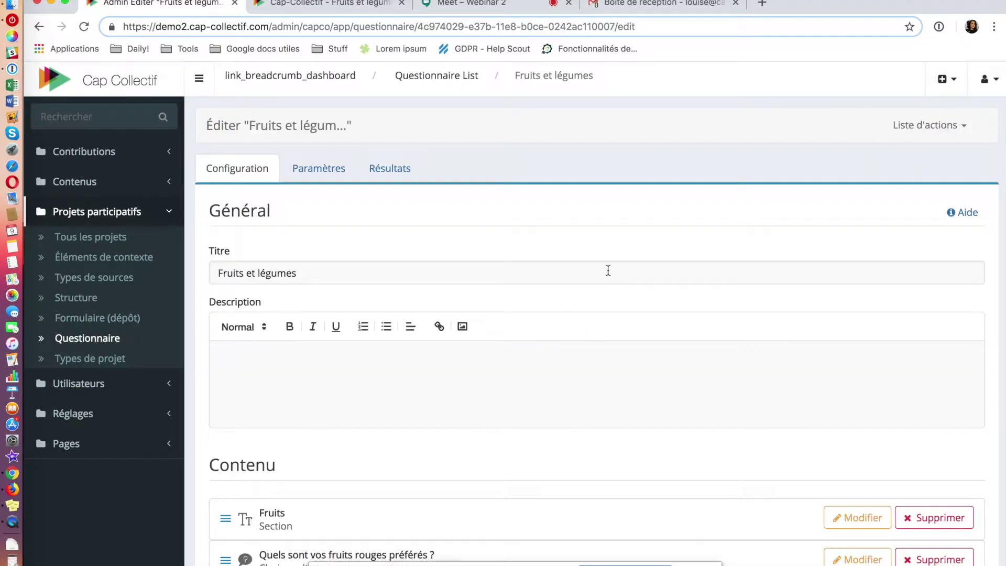
Examine the sections and questions configured in the questionnaire's Contenu and open its results
scroll(538, 255, down, 10)
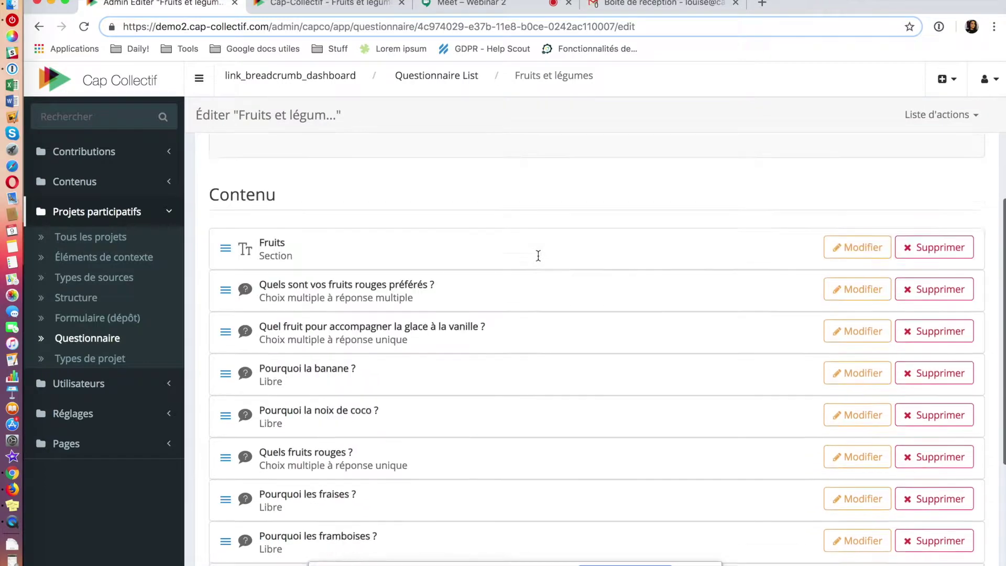
scroll(537, 255, down, 3)
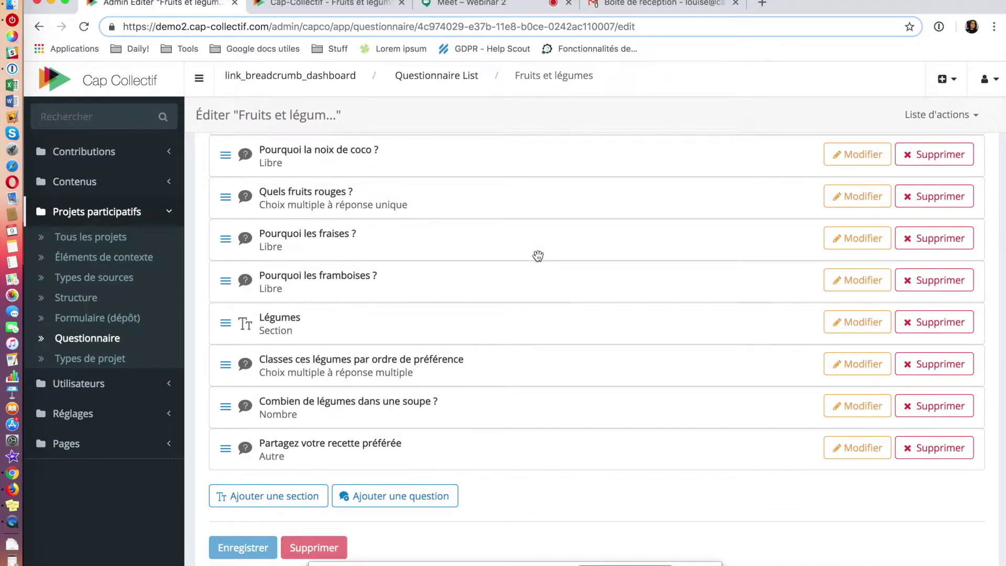
scroll(538, 254, up, 15)
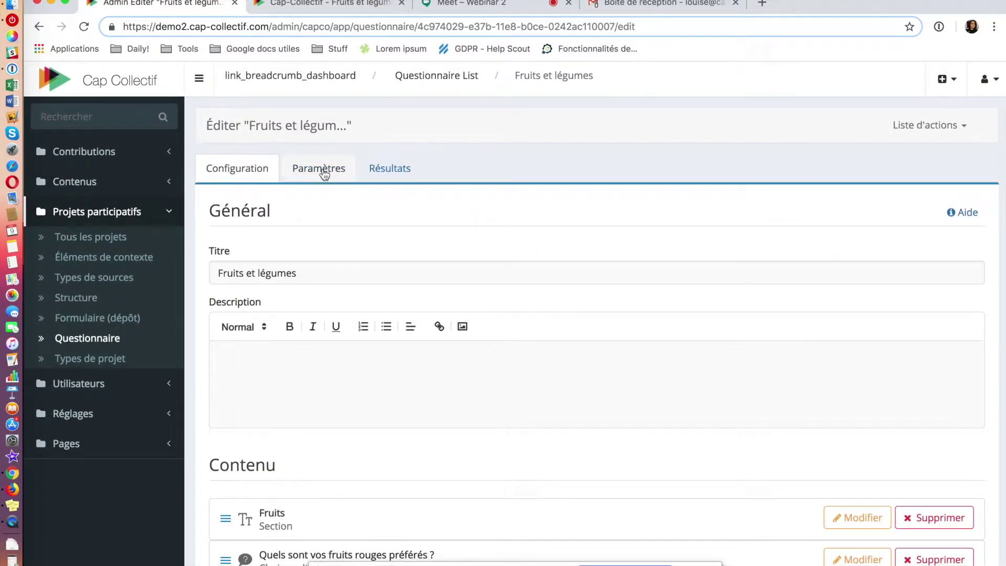
click(389, 176)
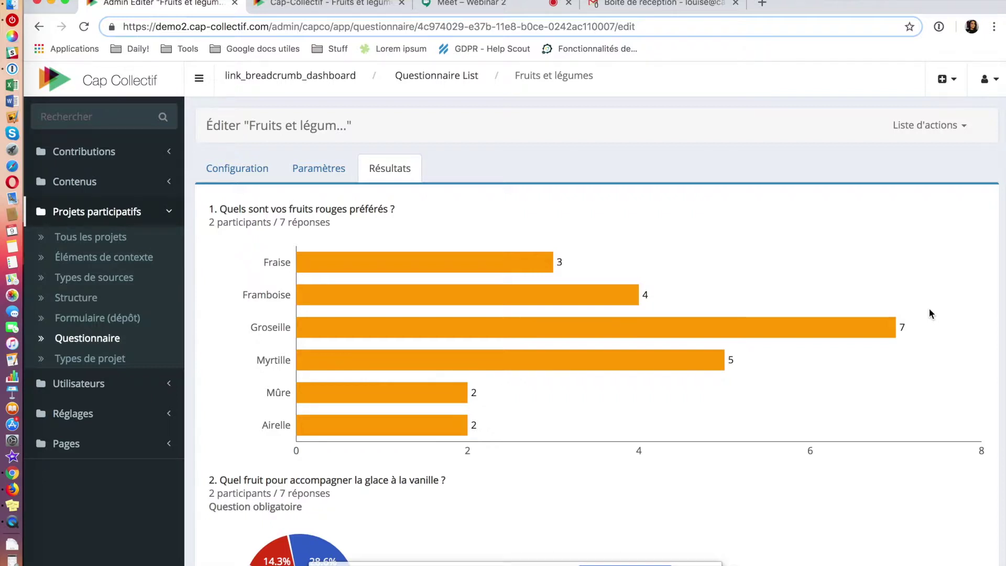
Examine the questionnaire's results question by question, from the preferred red fruits to the favourite recipe
scroll(929, 310, down, 1)
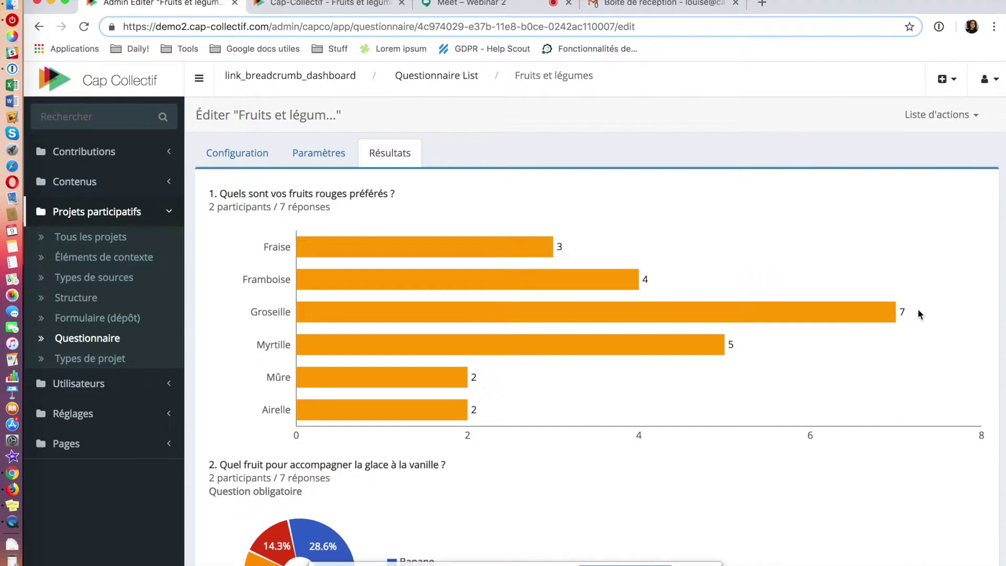
scroll(919, 313, down, 1)
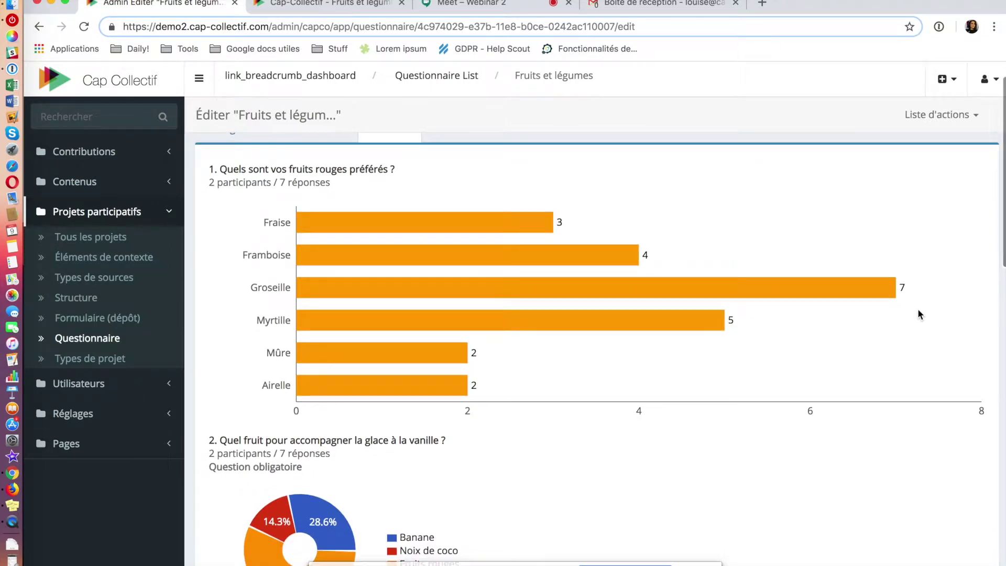
scroll(919, 313, down, 1)
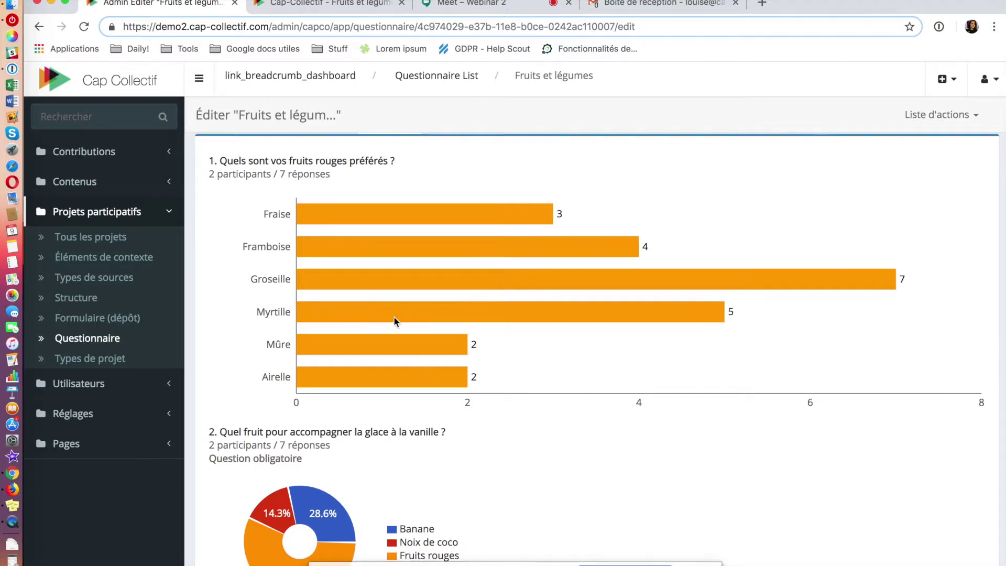
scroll(619, 378, down, 5)
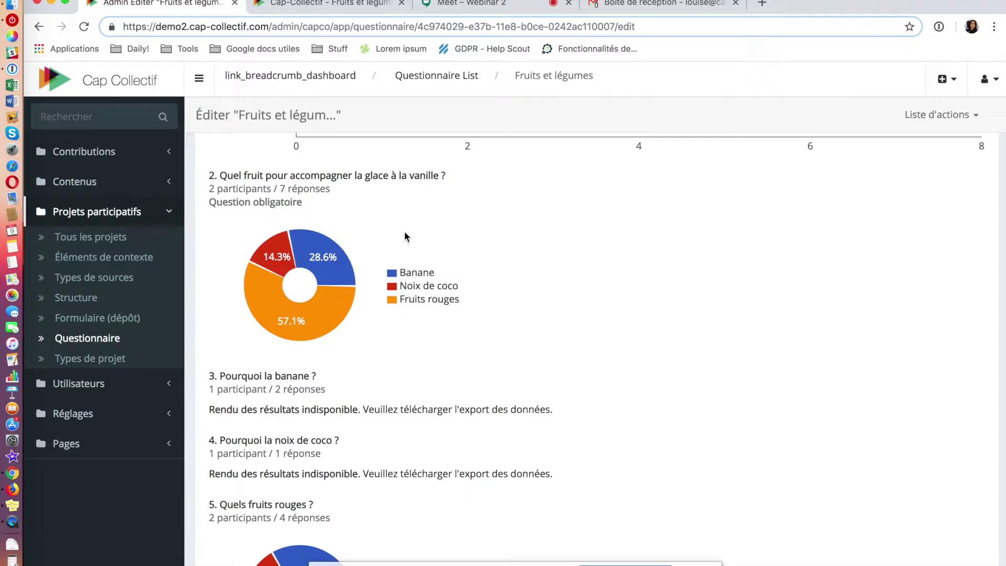
scroll(405, 237, down, 2)
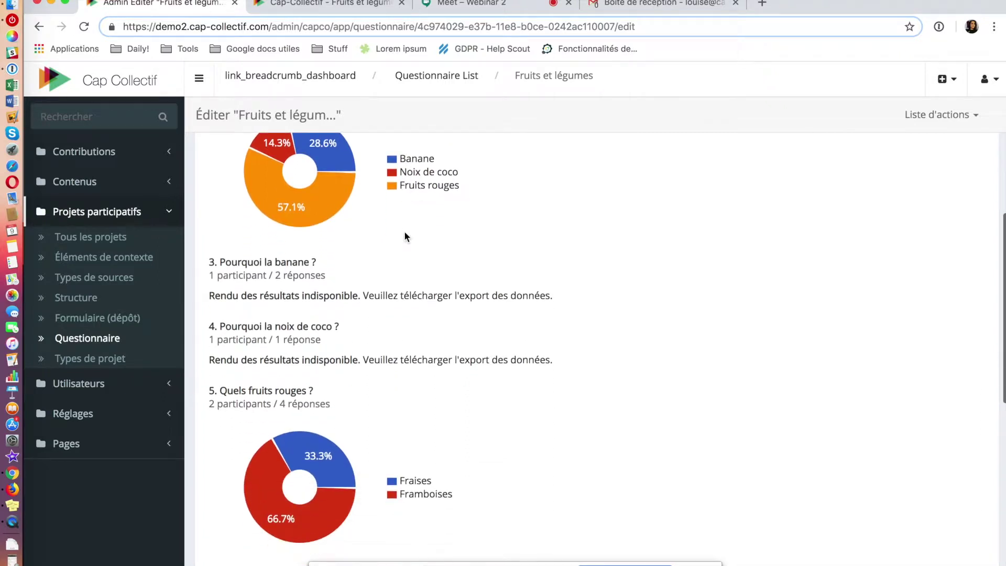
scroll(406, 237, down, 1)
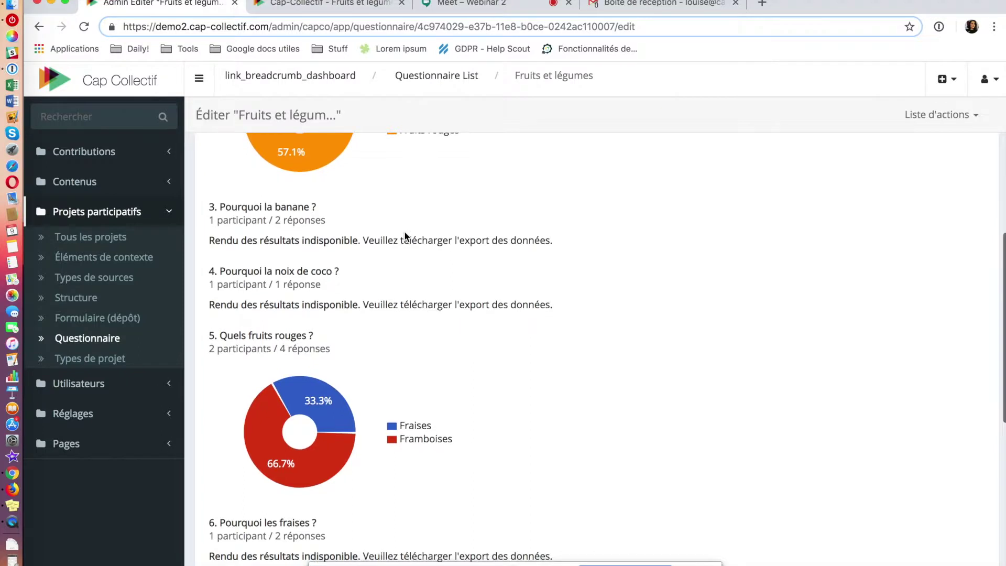
scroll(405, 231, down, 3)
scroll(405, 231, down, 5)
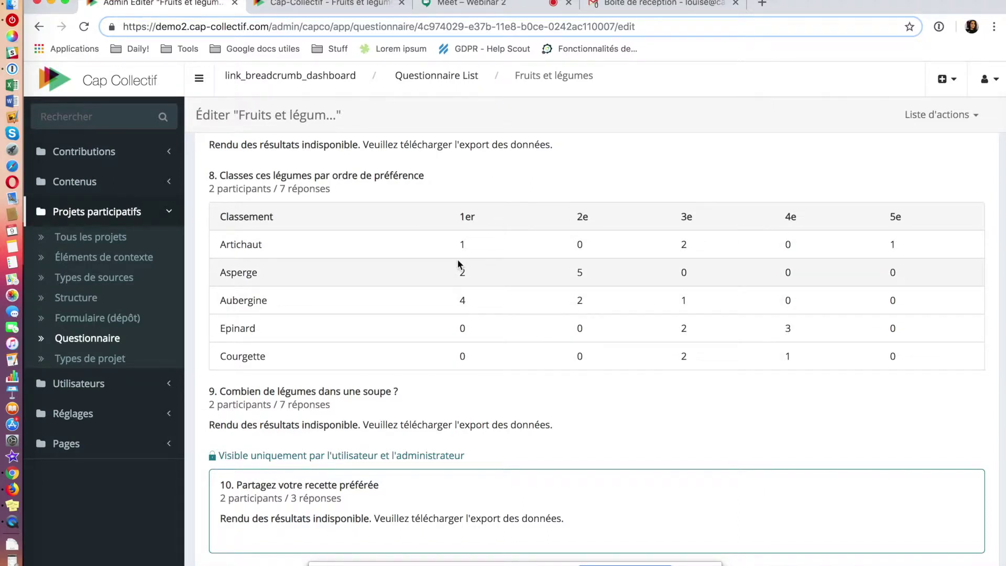
scroll(458, 263, down, 1)
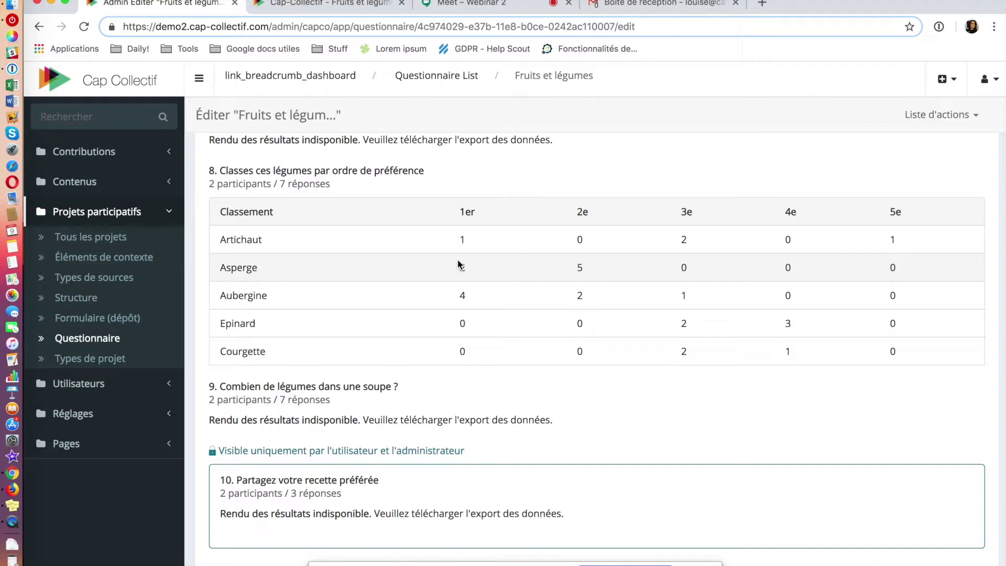
Review the results again from the vegetable ranking back to the red fruits and vanilla ice cream charts
scroll(459, 265, up, 3)
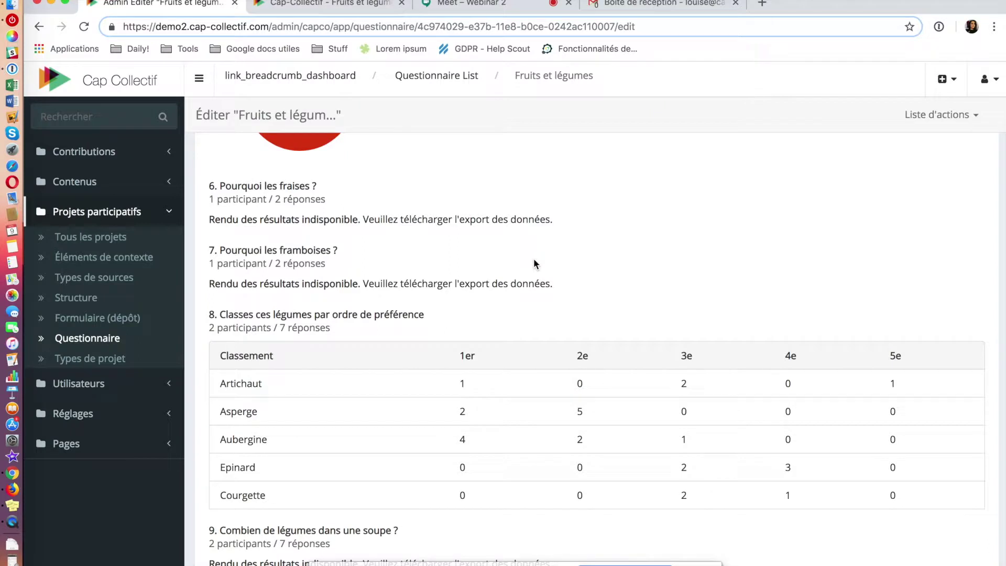
scroll(534, 259, up, 7)
scroll(535, 262, up, 5)
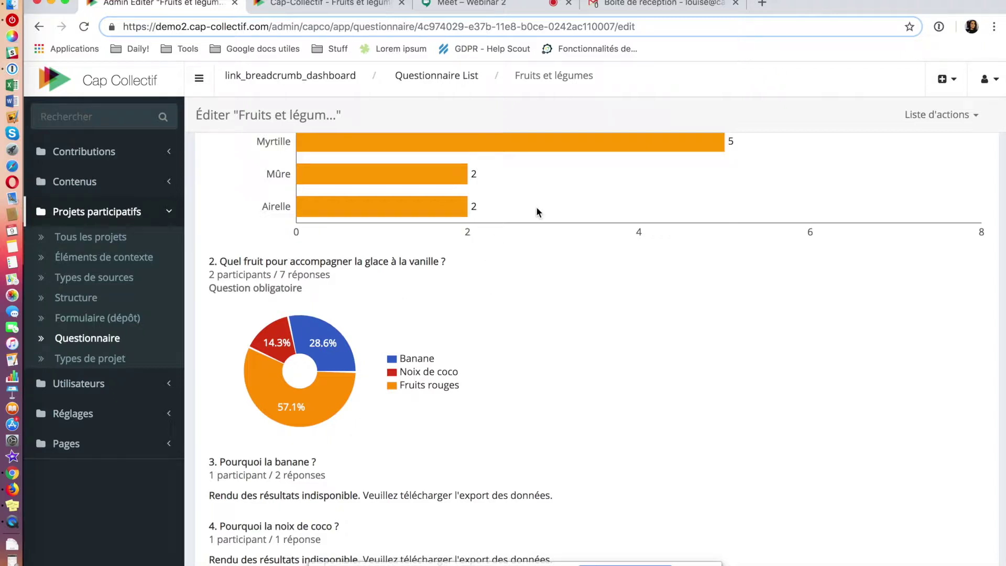
scroll(536, 207, up, 5)
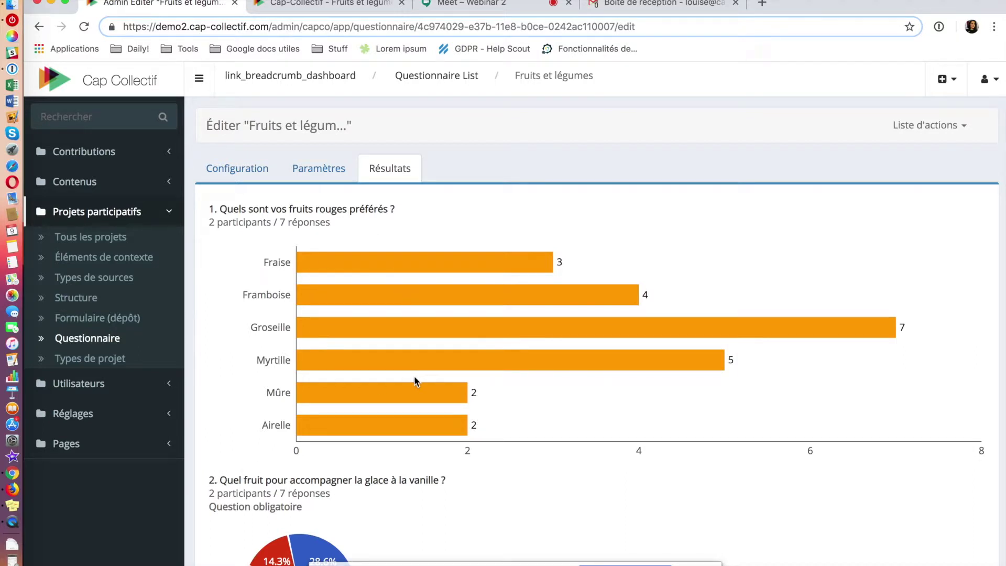
scroll(414, 376, down, 3)
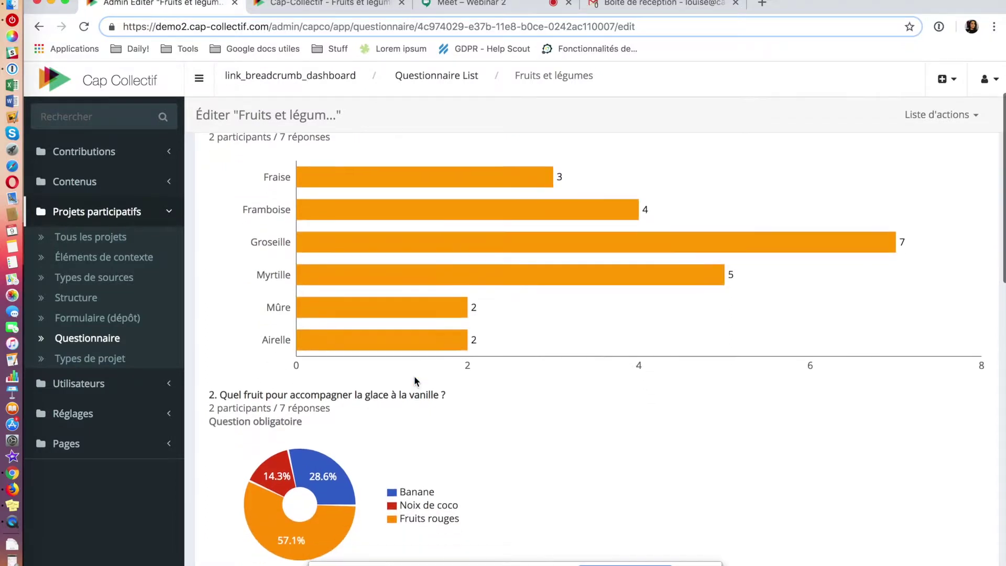
scroll(415, 376, up, 1)
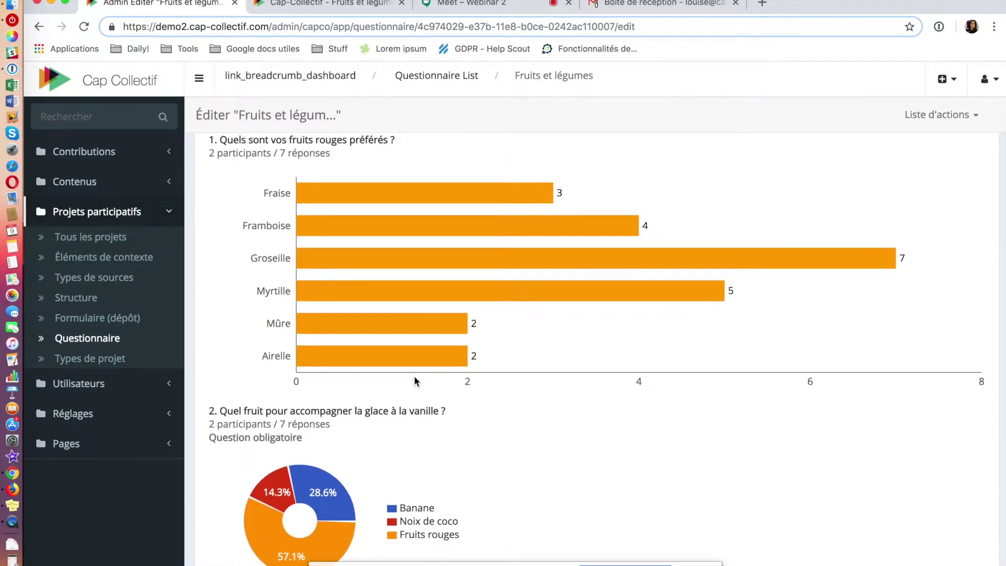
Switch to the participant's questionnaire page and examine the Légumes section and the privately visible recipe question
click(330, 6)
scroll(363, 376, down, 10)
scroll(363, 379, up, 9)
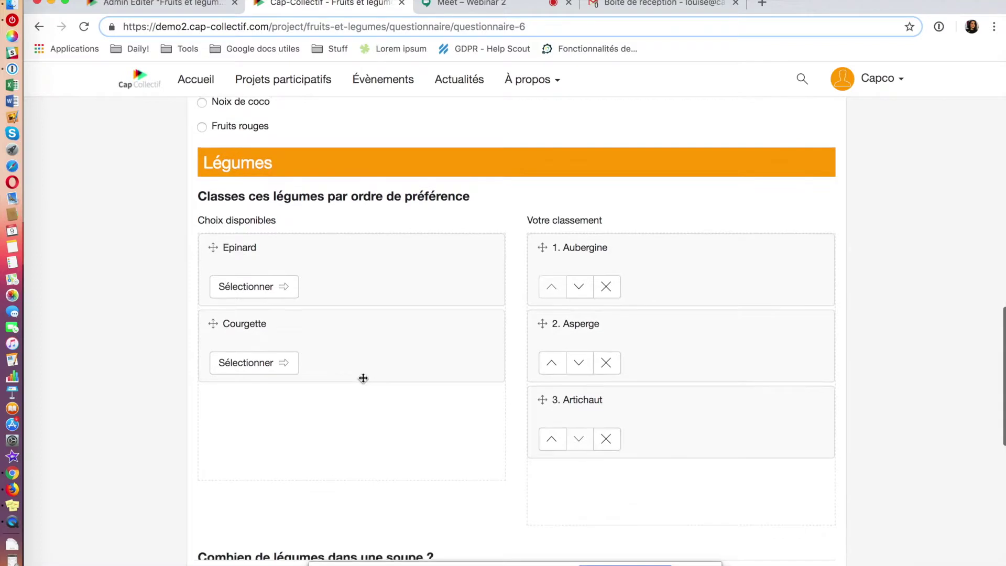
scroll(317, 418, down, 6)
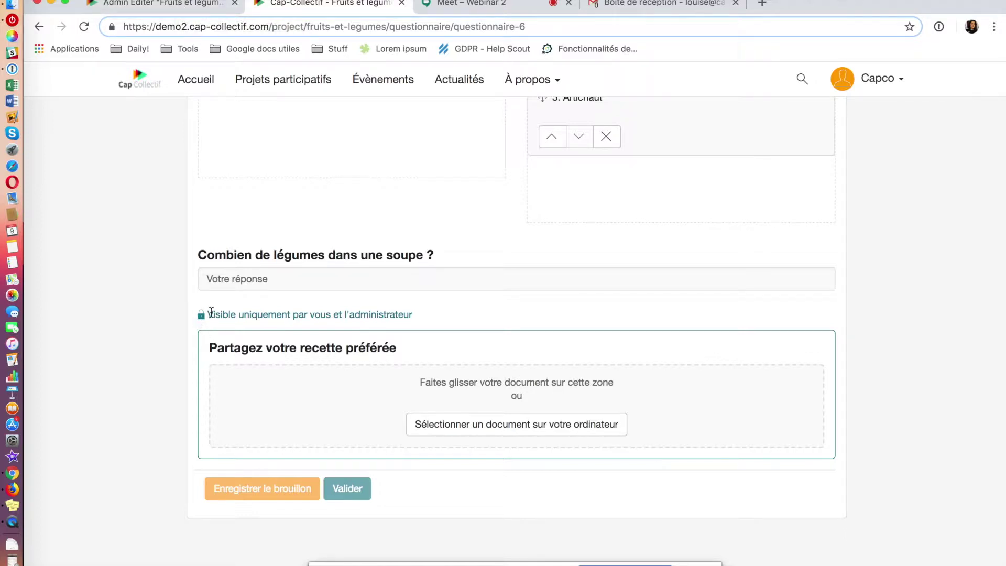
Return to the admin results and review the charts and free-text entries for the fruit questions
click(160, 5)
scroll(464, 388, down, 3)
scroll(464, 389, down, 5)
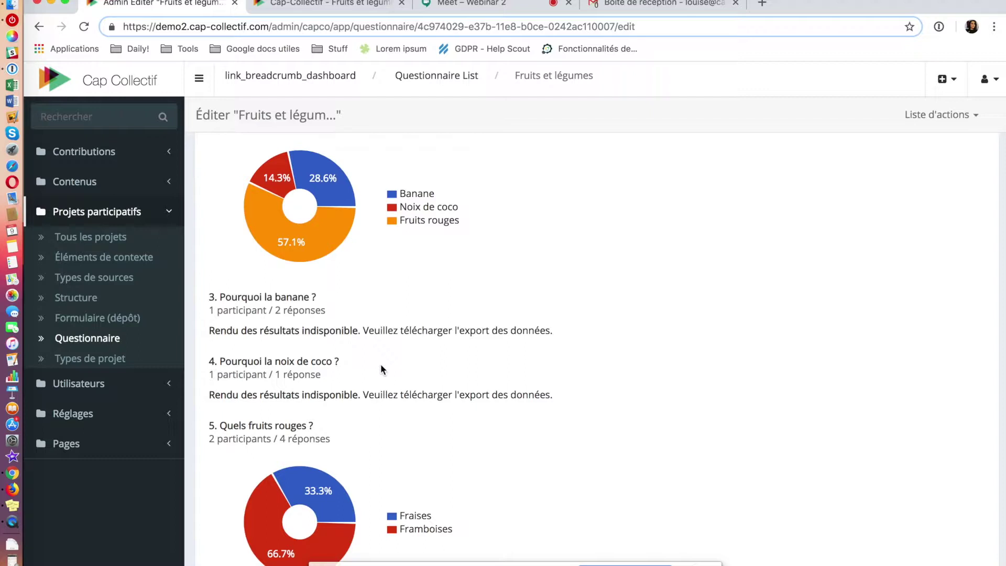
scroll(381, 370, down, 2)
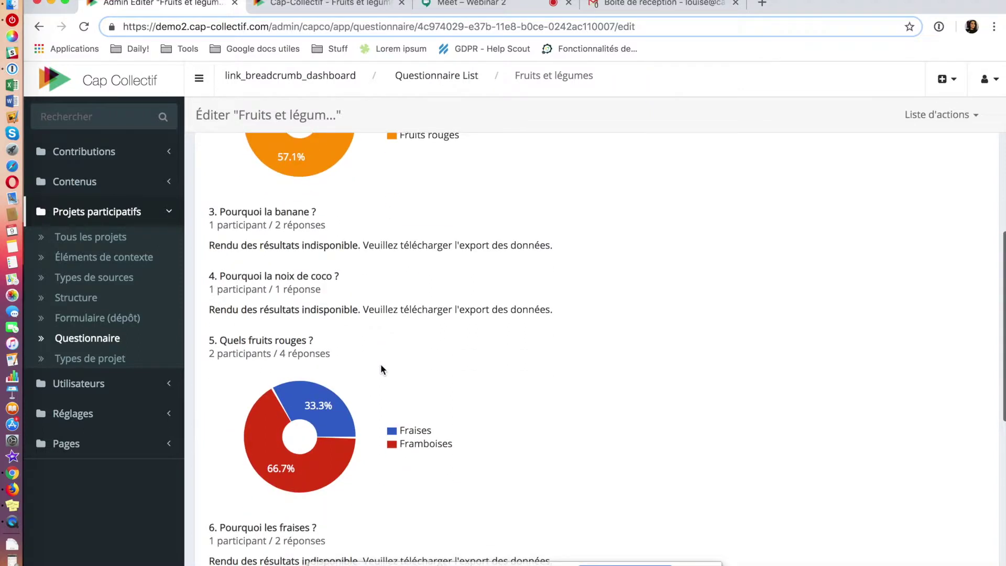
scroll(381, 369, up, 4)
scroll(381, 370, up, 3)
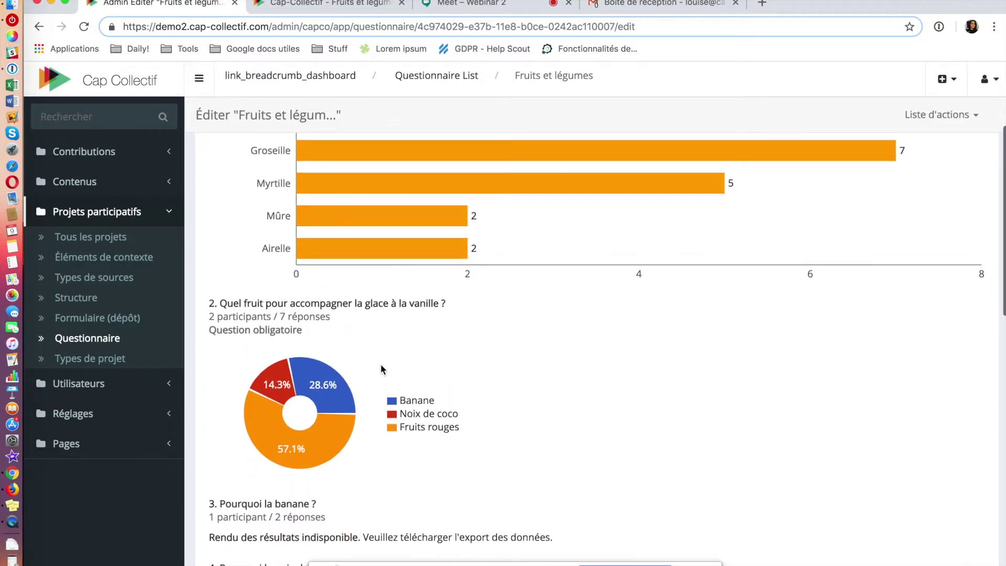
scroll(381, 369, up, 4)
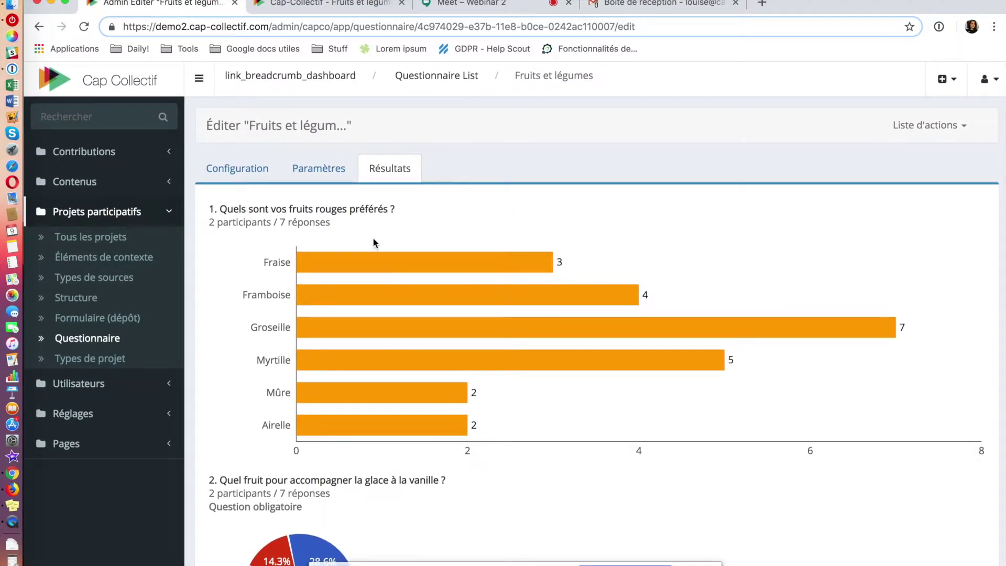
Examine the results through the vegetable ranking table and the soup question, ending back at the first question
scroll(278, 253, down, 10)
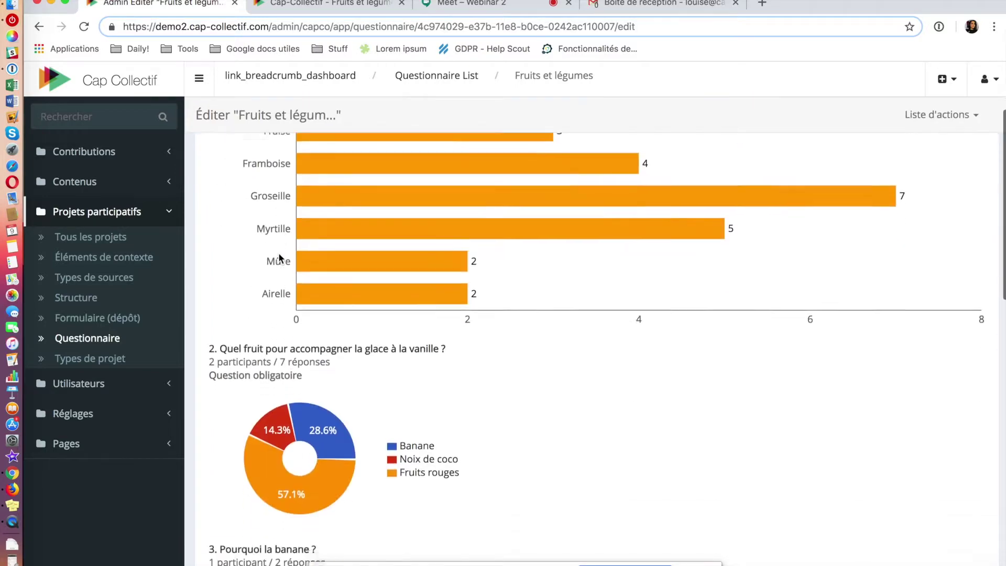
scroll(279, 257, down, 2)
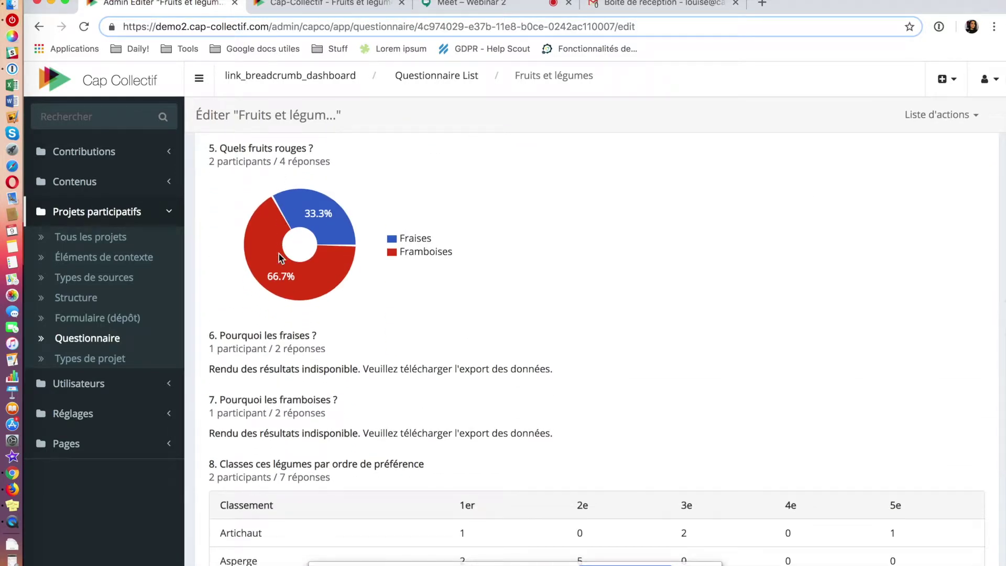
scroll(279, 253, down, 2)
scroll(279, 257, down, 4)
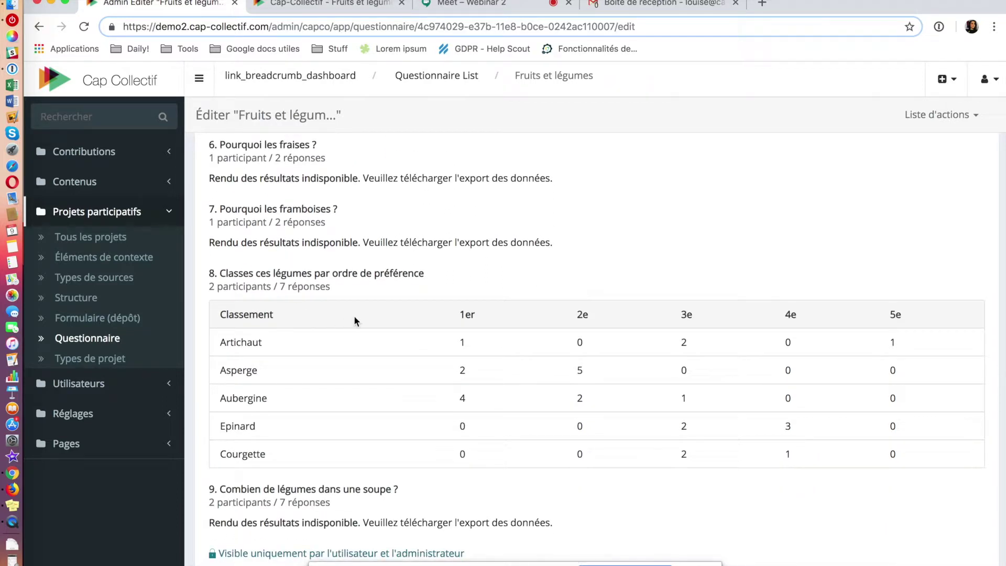
scroll(354, 316, down, 1)
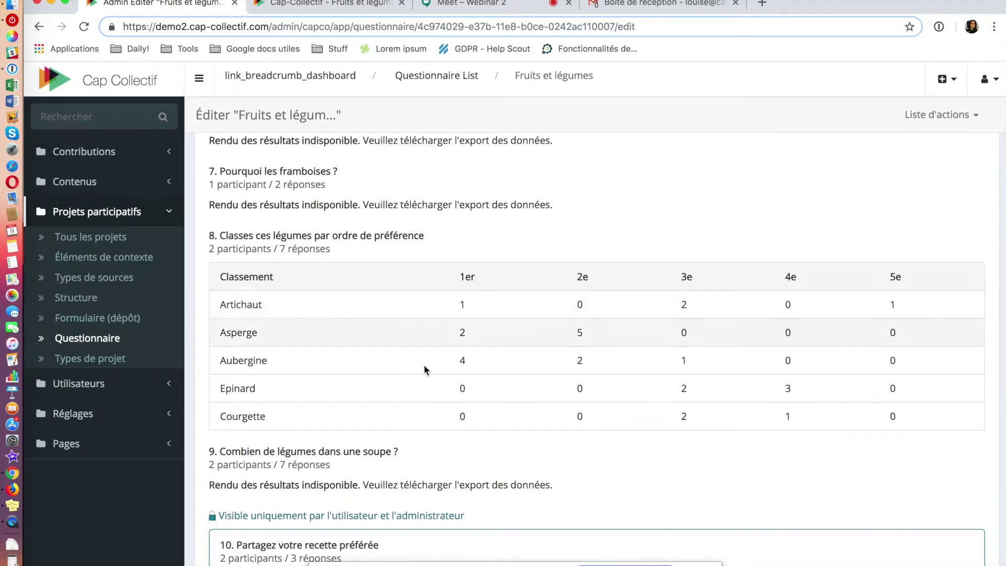
scroll(477, 243, down, 2)
scroll(477, 244, up, 6)
scroll(477, 243, up, 12)
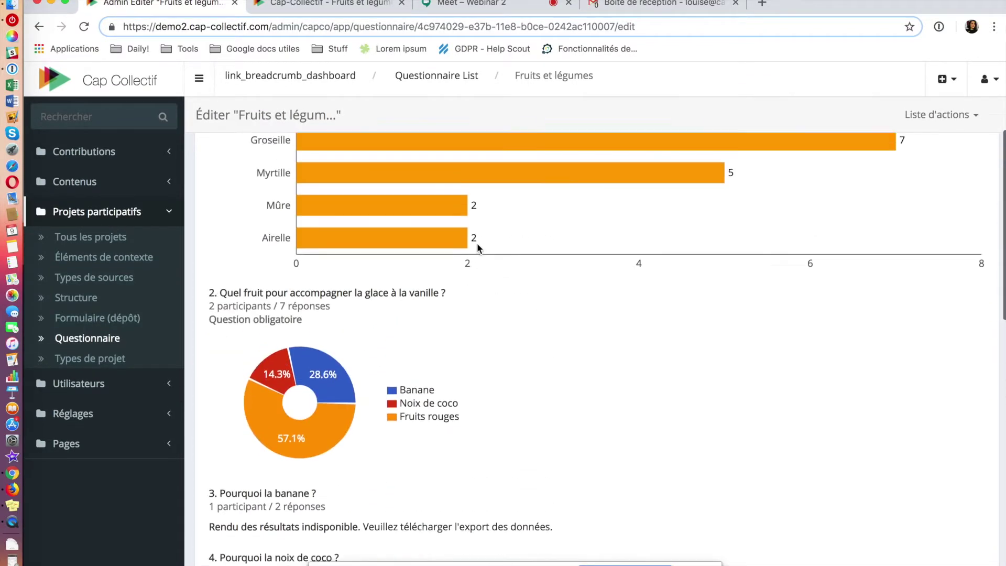
scroll(477, 243, up, 2)
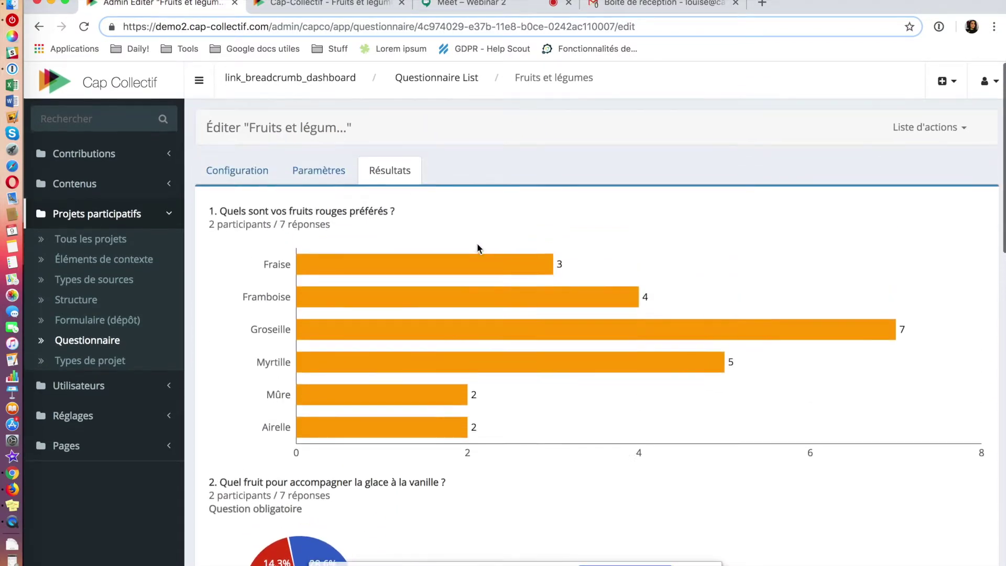
Add a section titled Tartes to the Contenu in the questionnaire's configuration and save the questionnaire
click(243, 173)
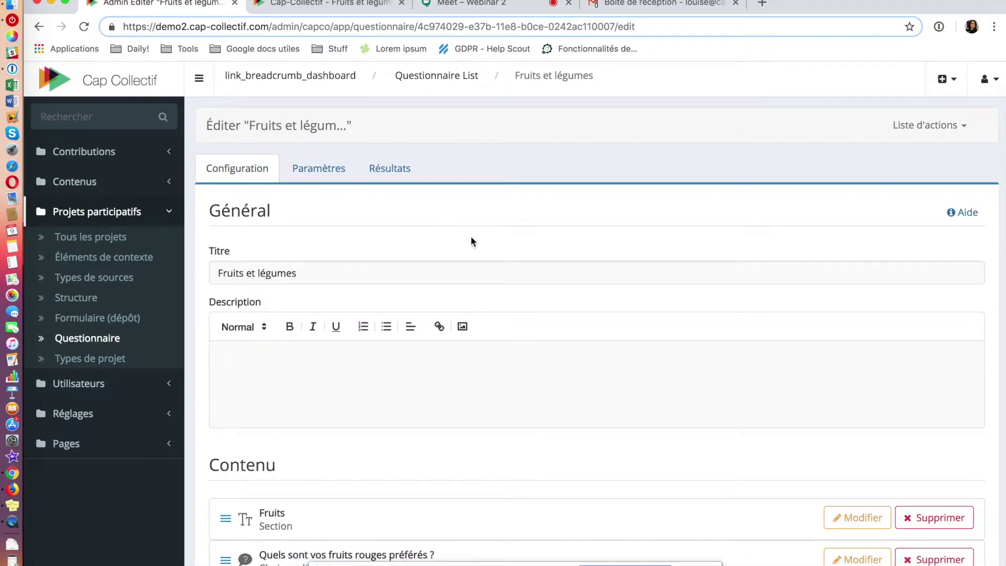
scroll(516, 295, down, 6)
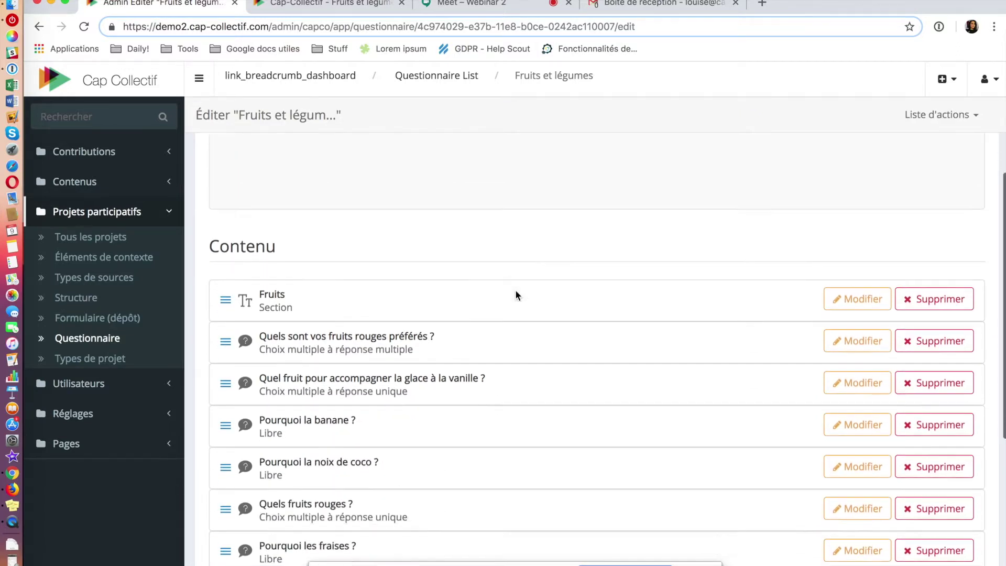
scroll(515, 291, down, 2)
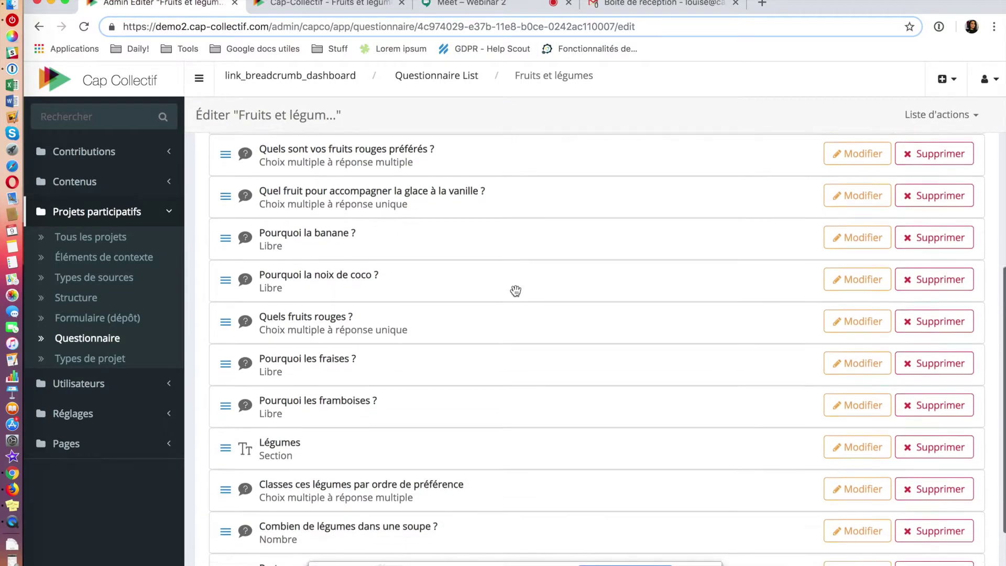
scroll(516, 291, down, 1)
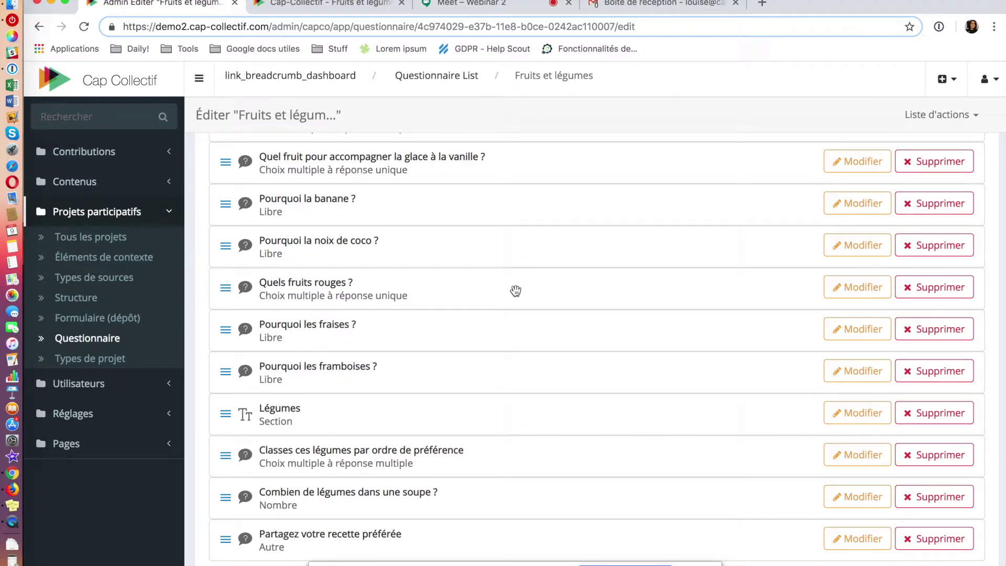
scroll(516, 291, down, 2)
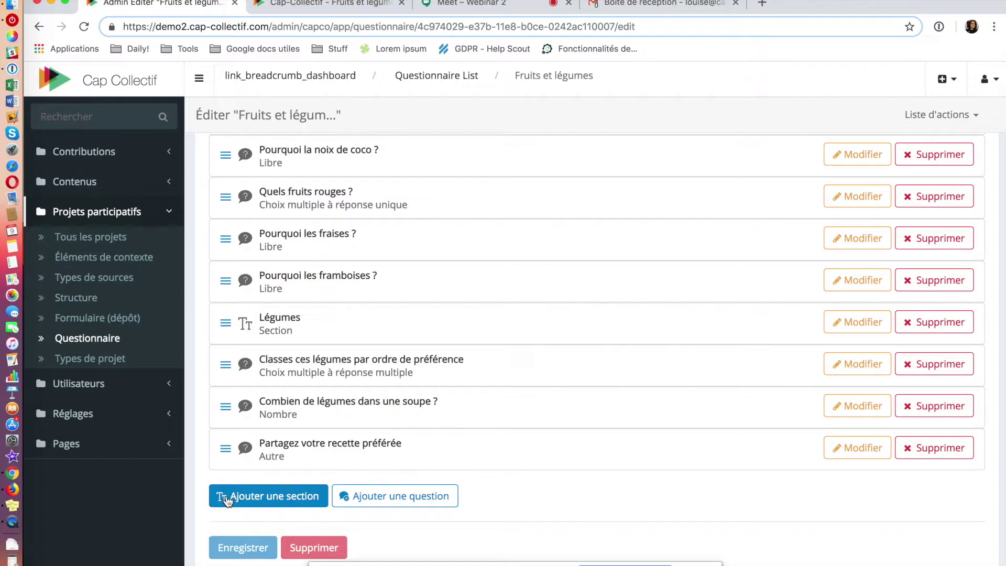
click(272, 498)
click(375, 162)
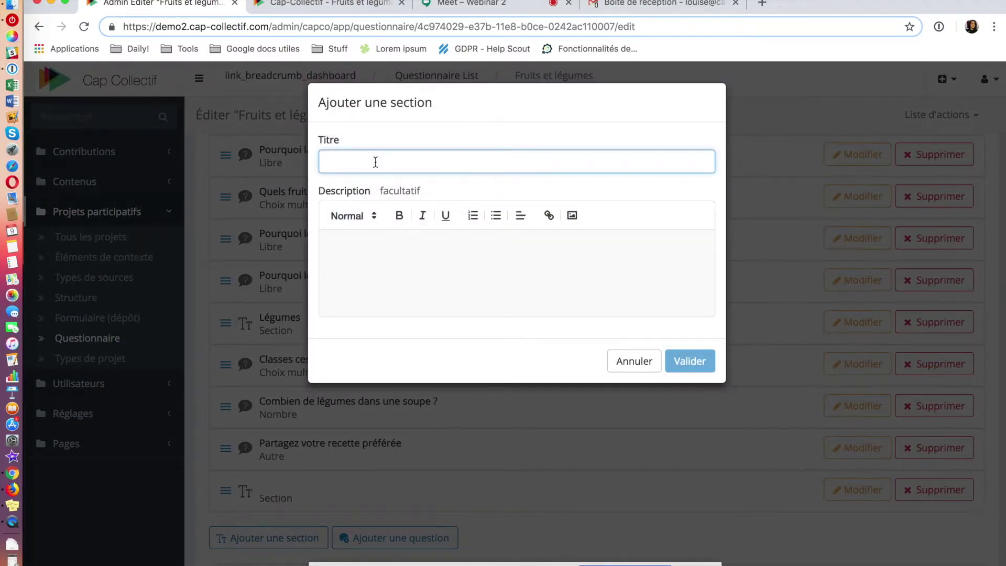
text(Tartes)
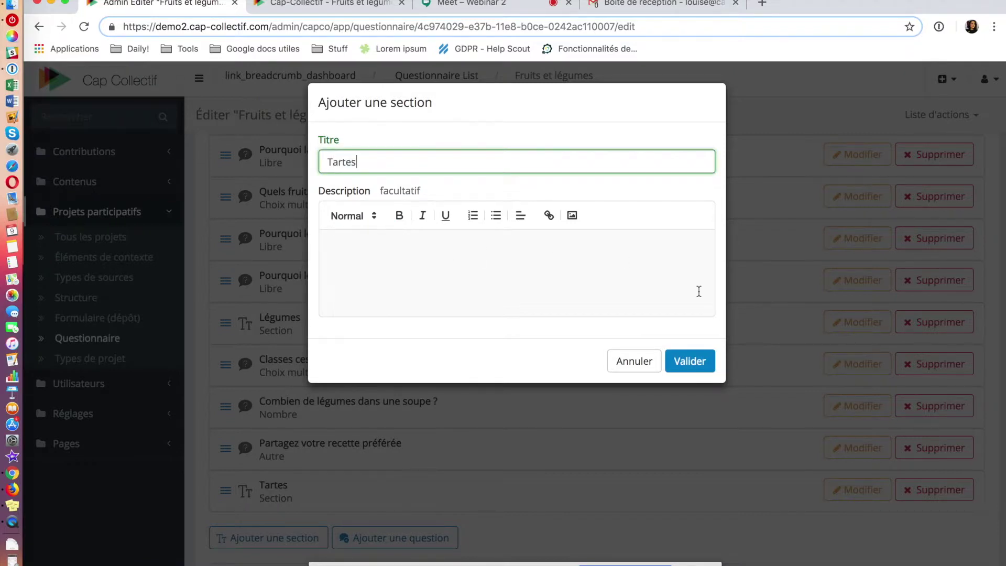
click(697, 363)
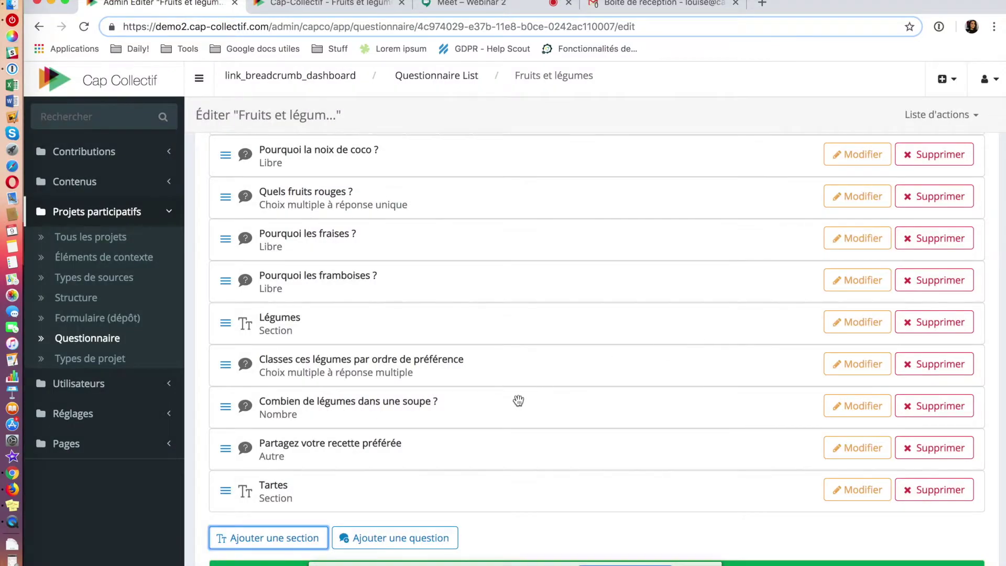
scroll(518, 401, down, 3)
click(247, 541)
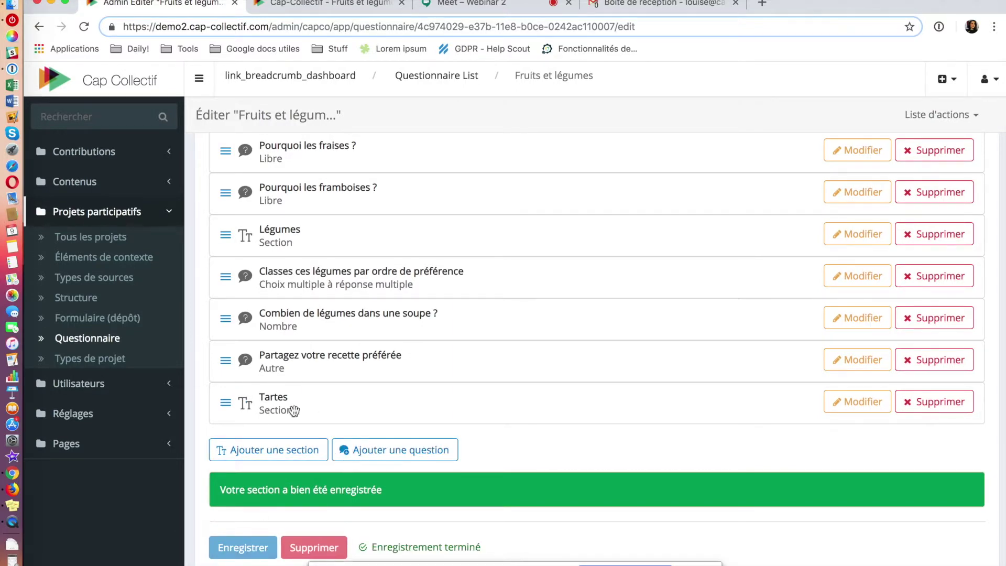
Move the Tartes section between "Classes ces légumes par ordre de préférence" and "Combien de légumes dans une soupe ?"
drag(308, 450, 270, 362)
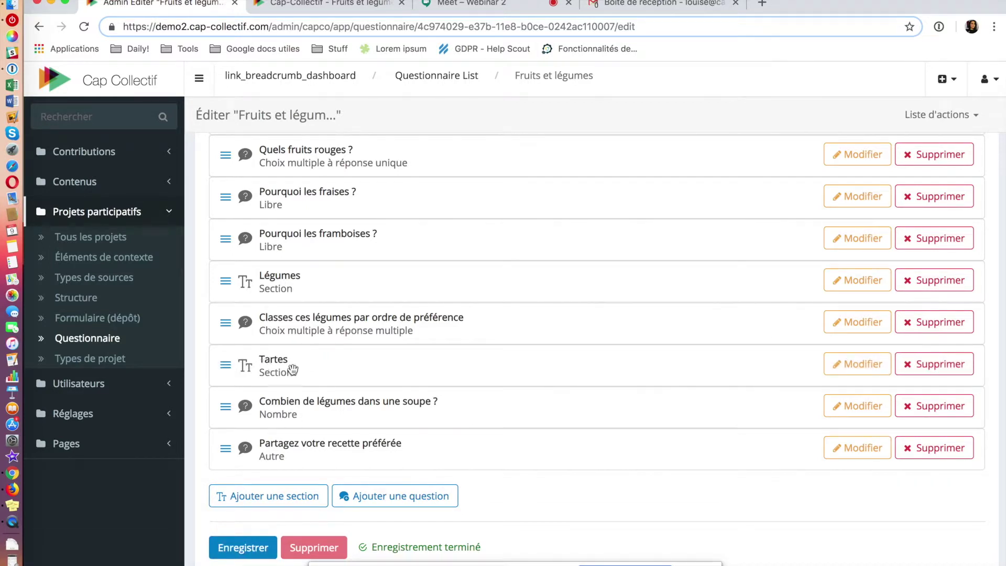
Move "Combien de légumes dans une soupe ?" and "Partagez votre recette préférée" above the Tartes section and save the questionnaire
drag(295, 408, 293, 351)
drag(302, 456, 302, 403)
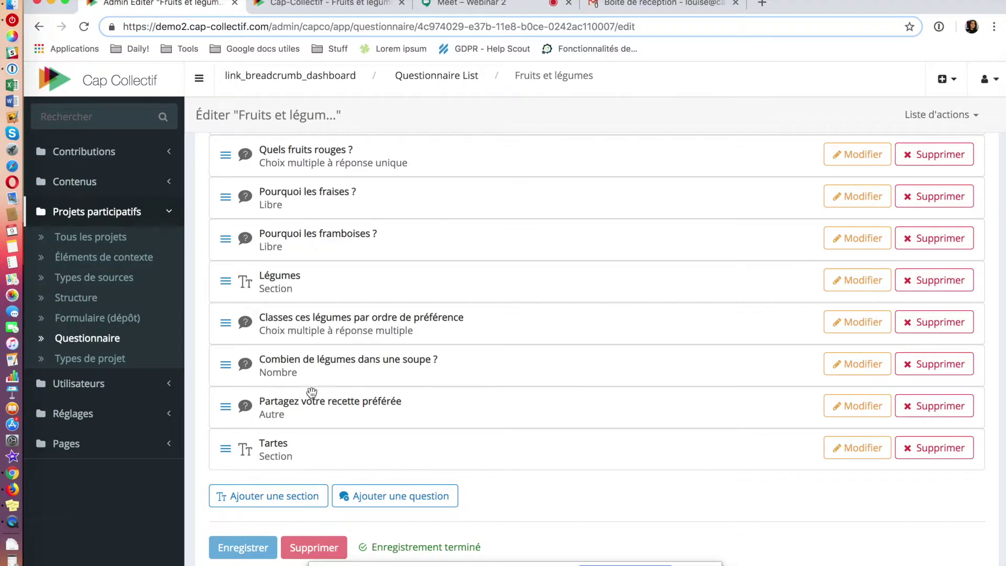
click(253, 546)
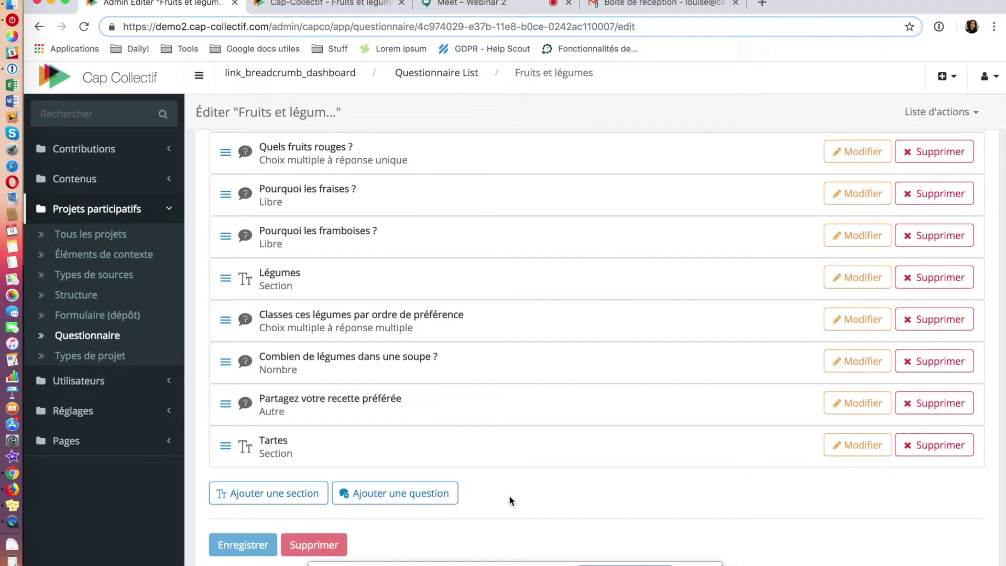
Start a new question titled "Tarte préférée" with the answer format Boutons radio
click(376, 500)
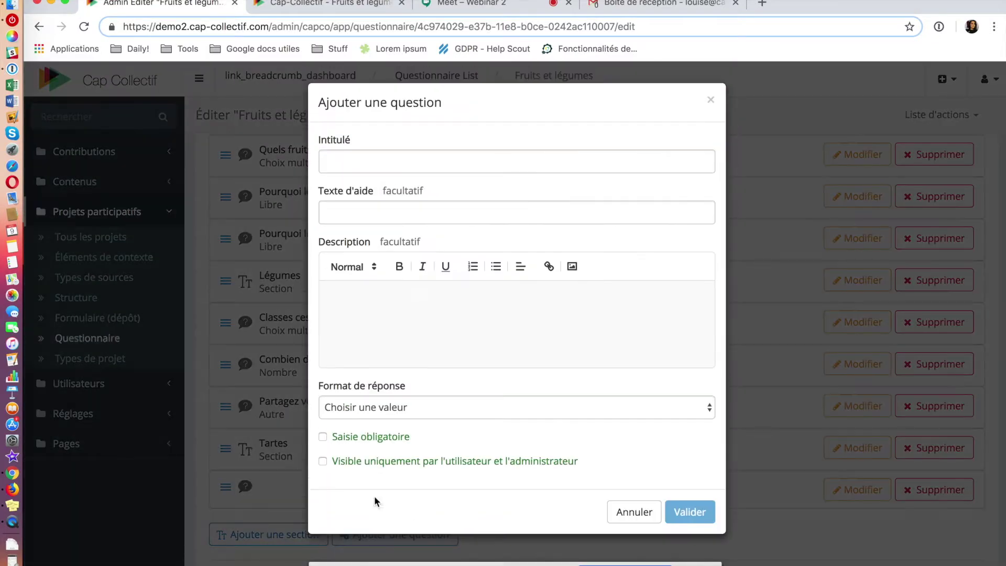
click(411, 407)
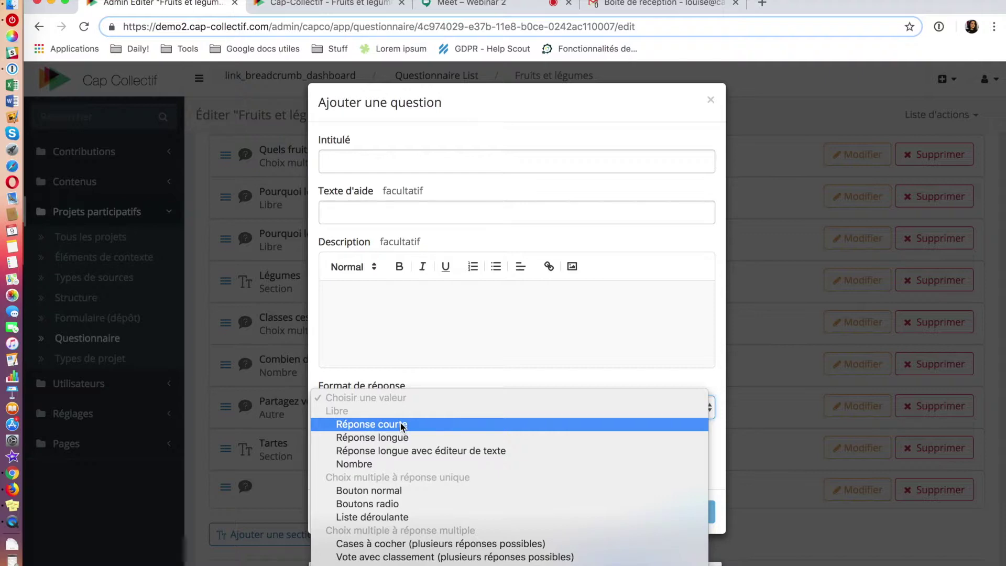
click(383, 155)
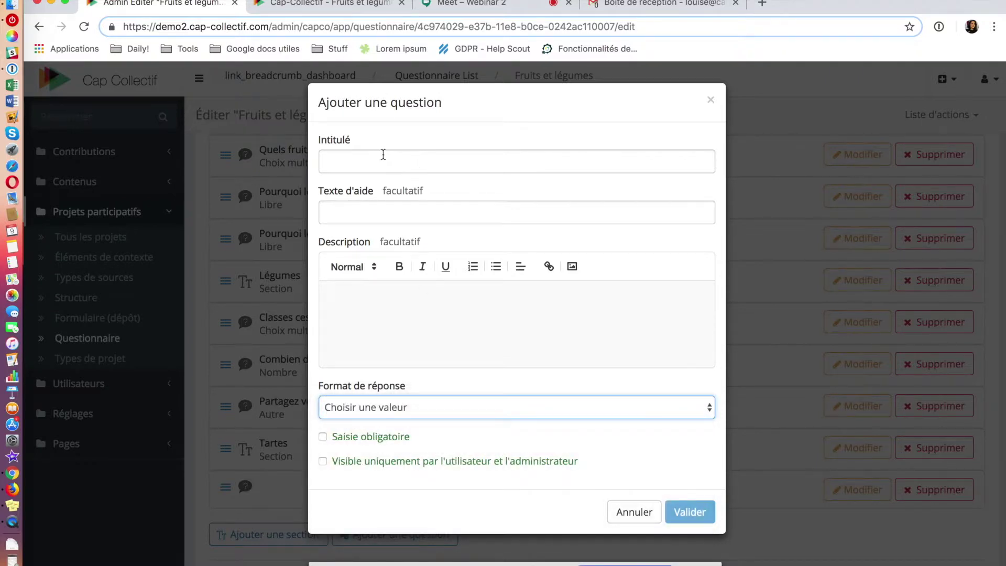
click(383, 155)
text(Tarte préférée)
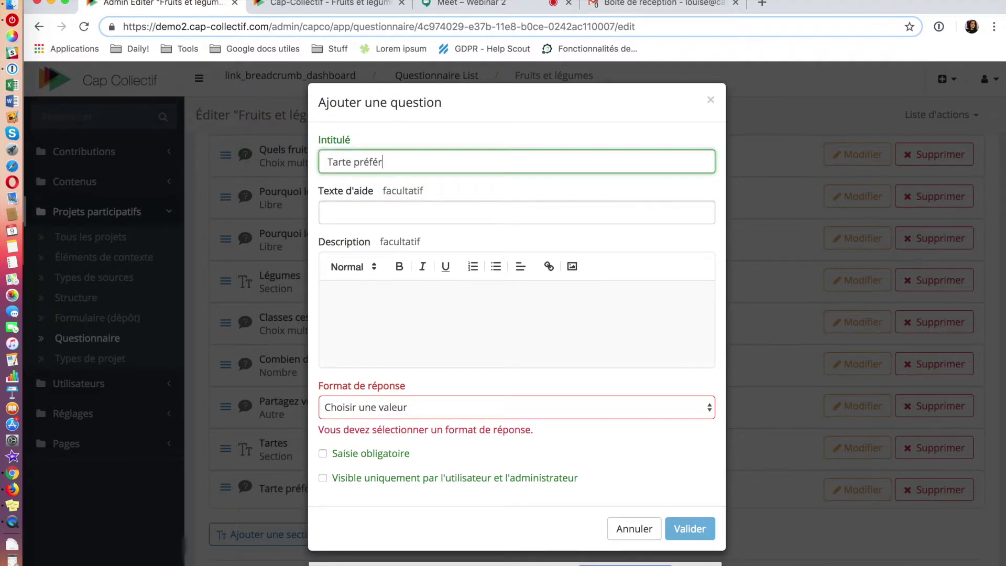
click(375, 405)
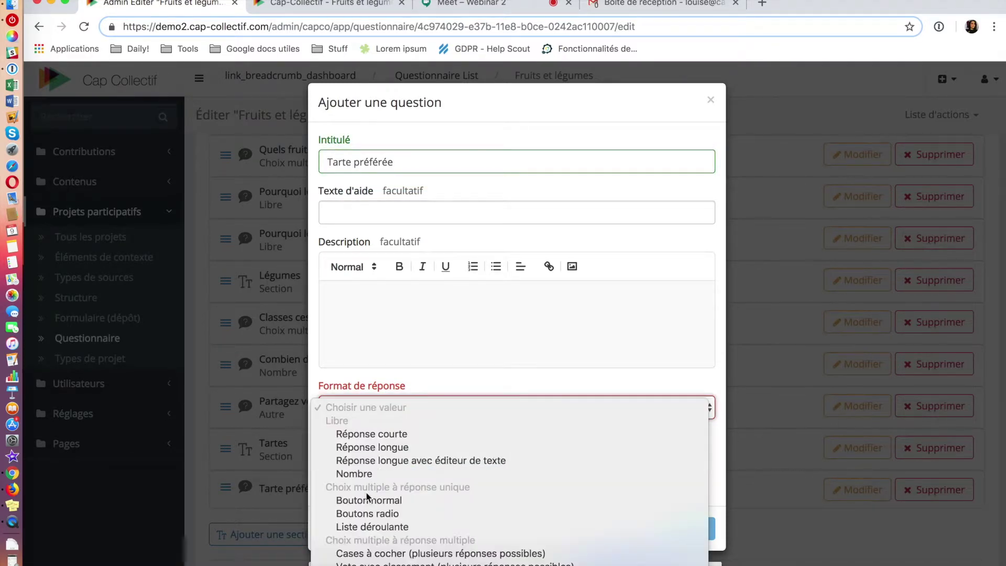
click(368, 515)
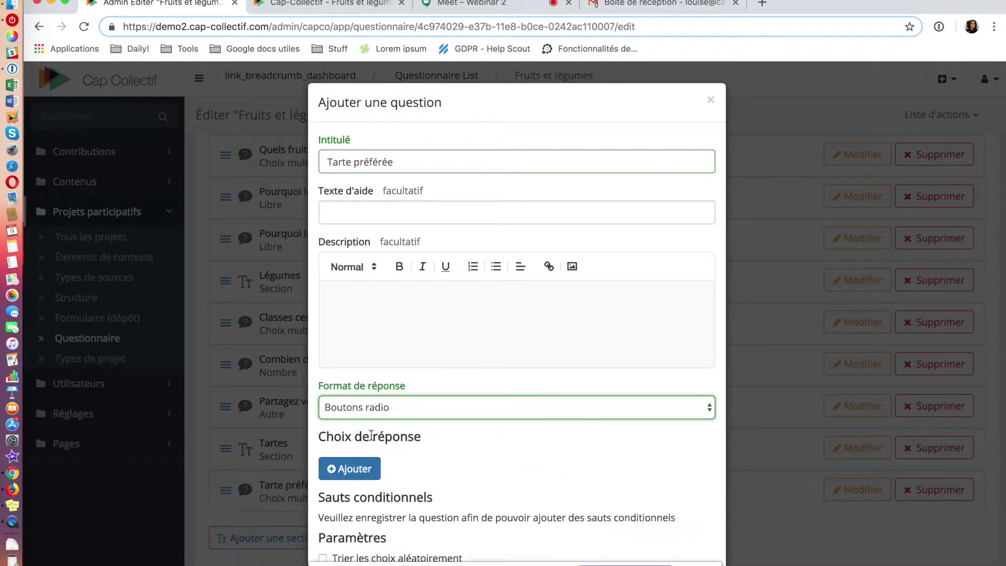
Add the answer choice "courgette" to the Tarte préférée question
scroll(408, 429, down, 5)
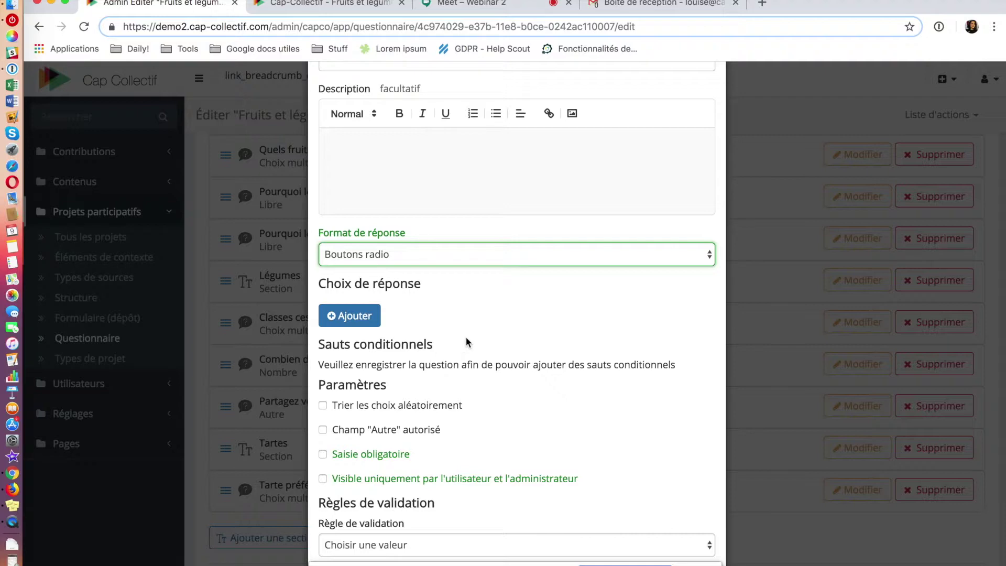
click(368, 320)
click(394, 161)
text(courgette)
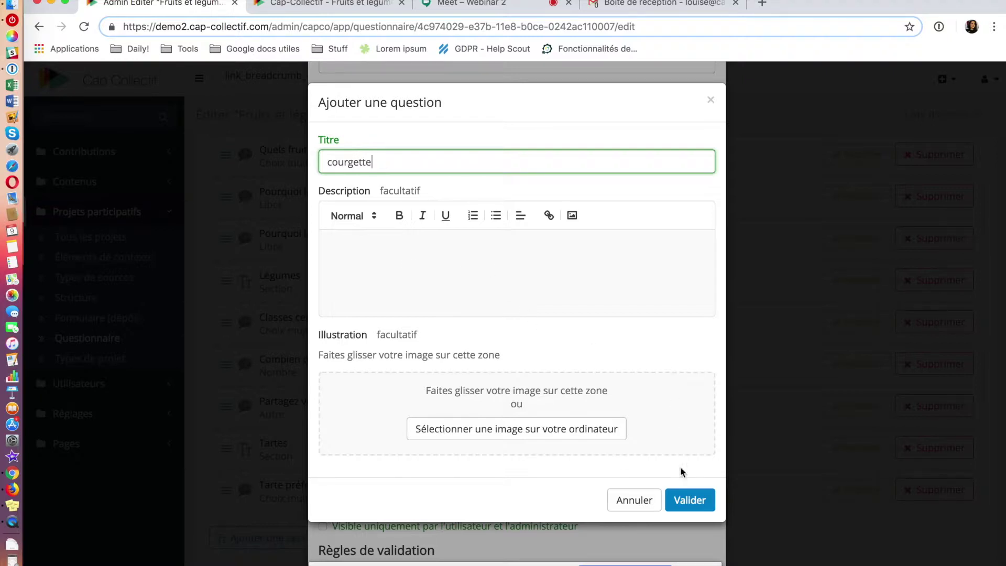
click(698, 501)
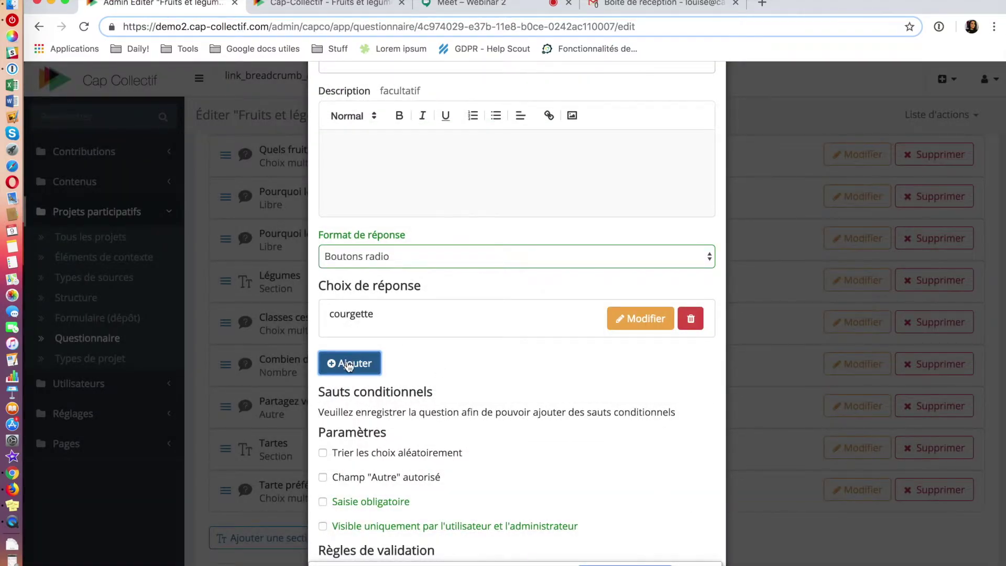
Add two more answer choices, "fromage" and "lardon", to the Tarte préférée question
click(347, 363)
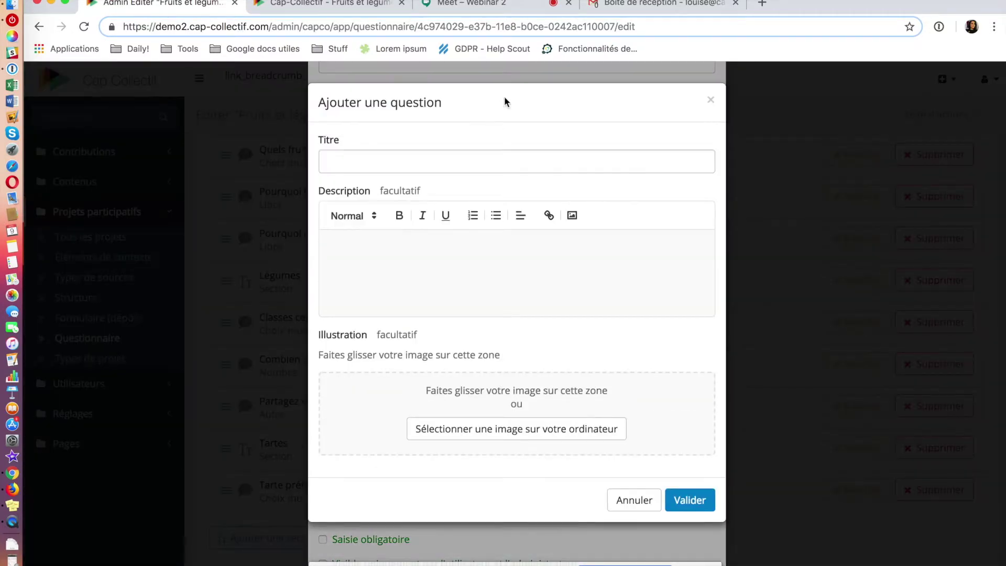
click(502, 157)
text(fromage)
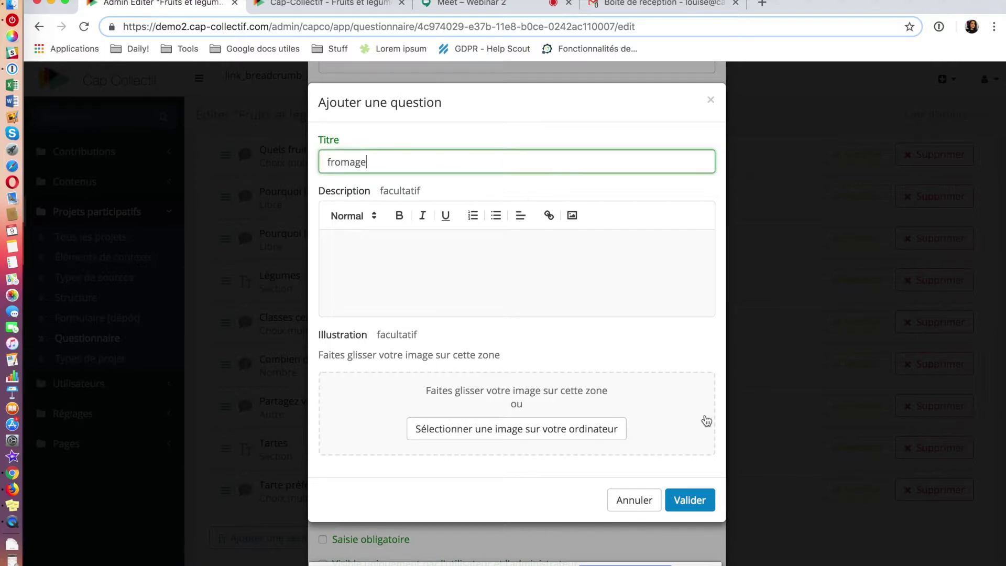
click(689, 499)
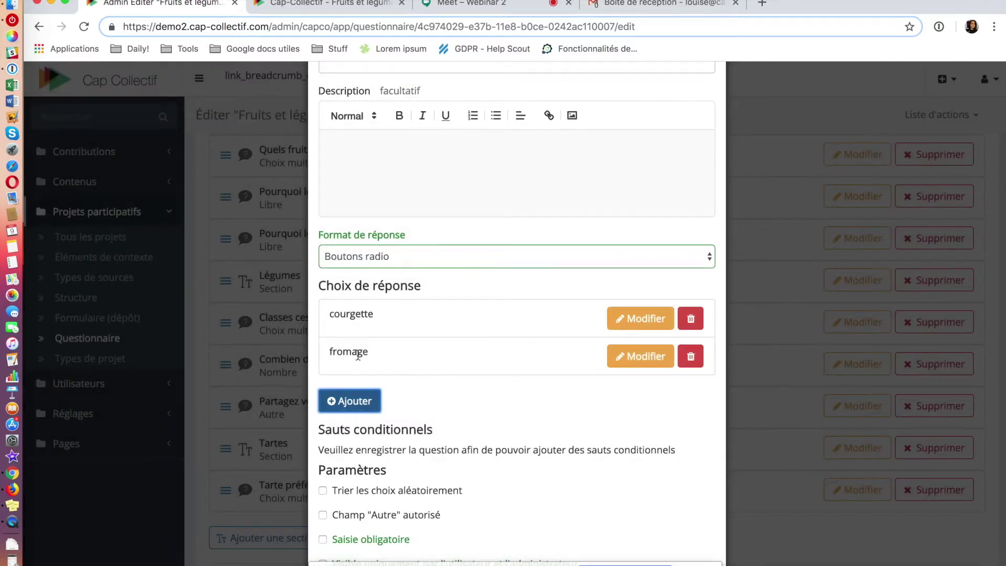
click(349, 401)
click(383, 163)
text(lardon)
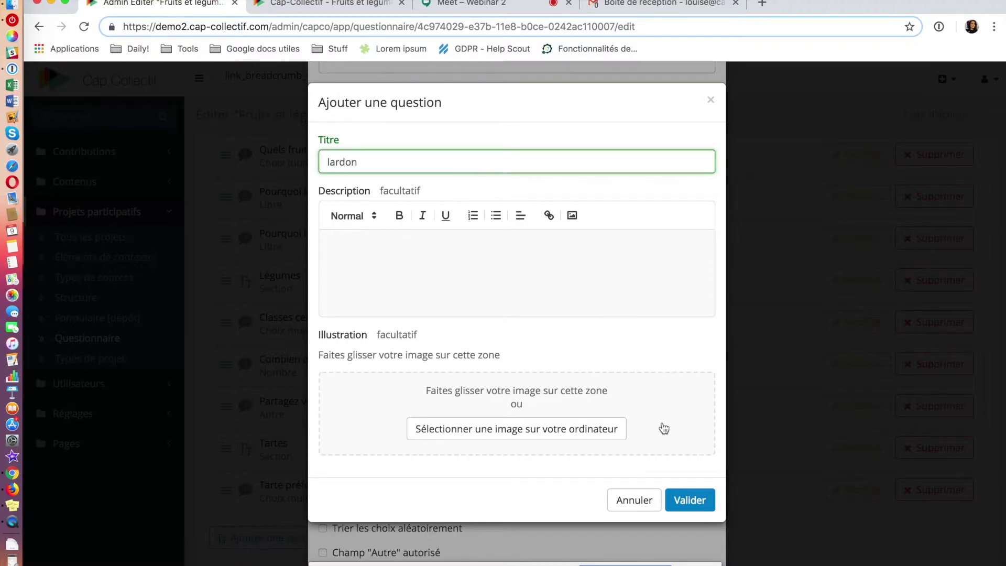
click(687, 500)
Make the Tarte préférée question mandatory (Saisie obligatoire), validate it and save the questionnaire
scroll(505, 452, down, 3)
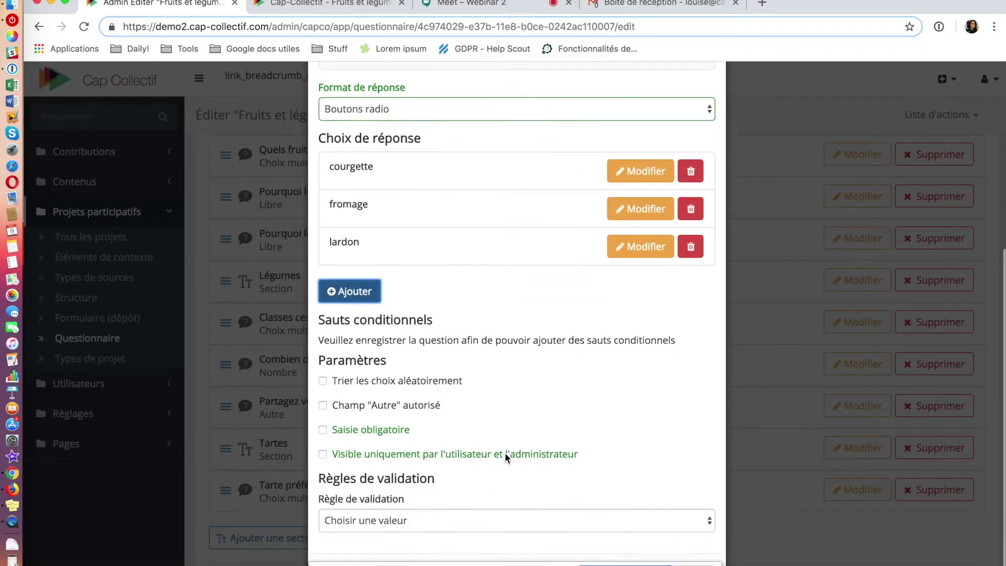
scroll(505, 452, down, 1)
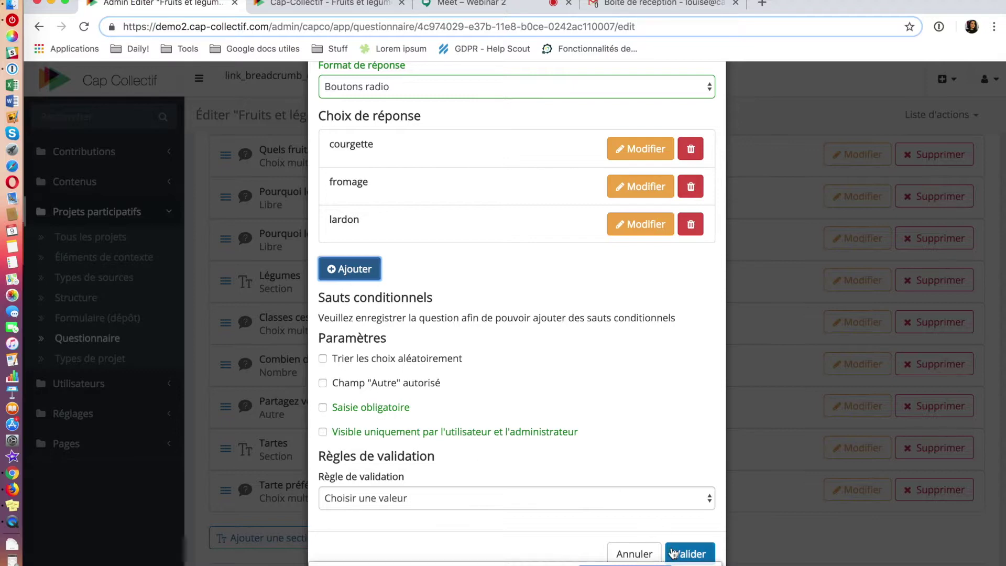
click(351, 407)
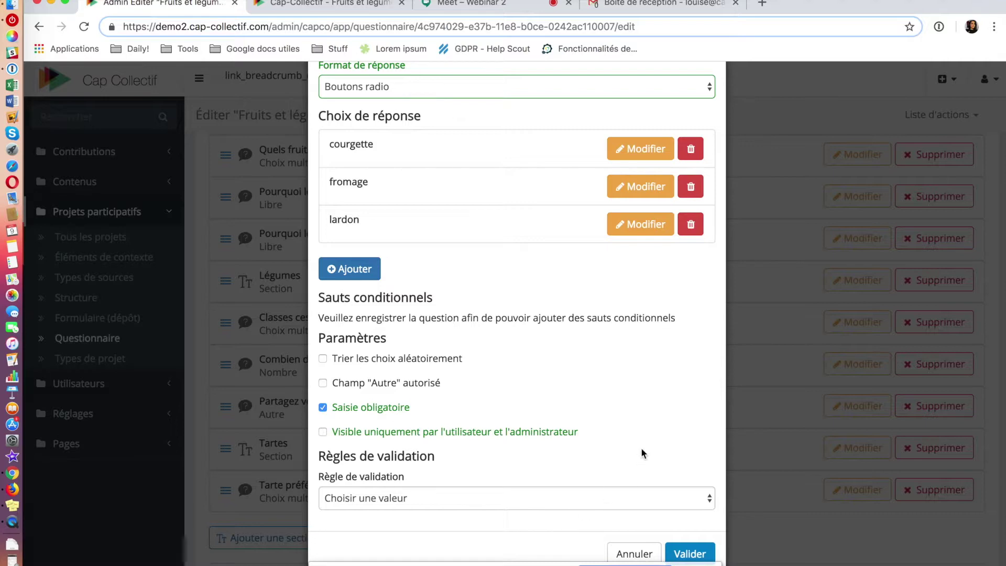
click(690, 554)
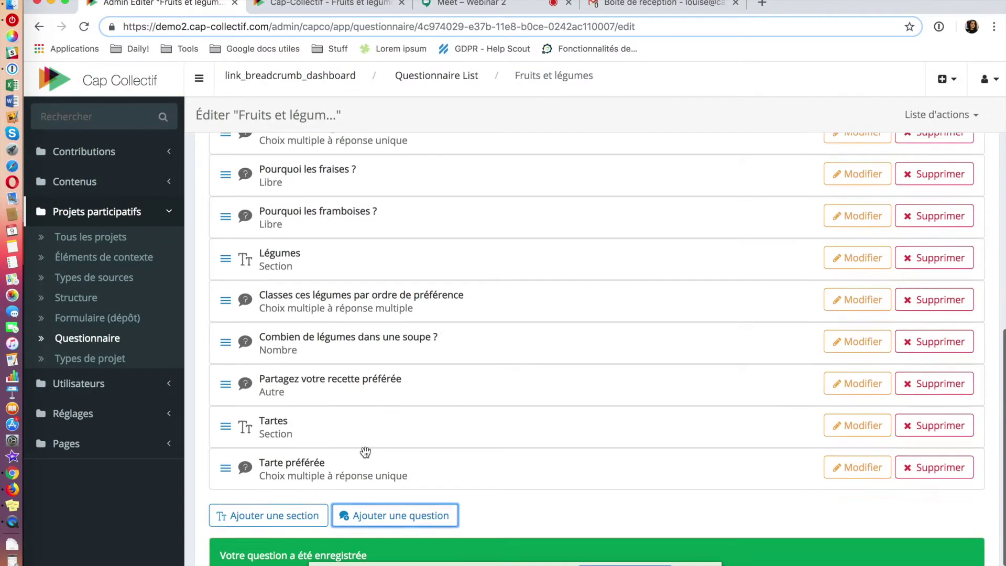
click(233, 546)
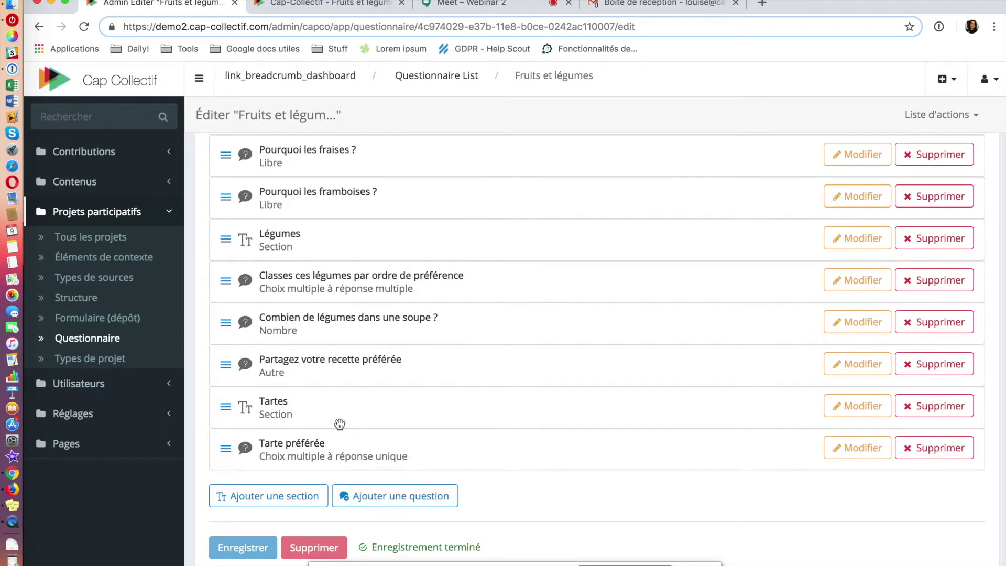
Add a question titled "Pourquoi la courgette ?" with a free-text (Libre) answer format and validate it
click(388, 498)
click(407, 158)
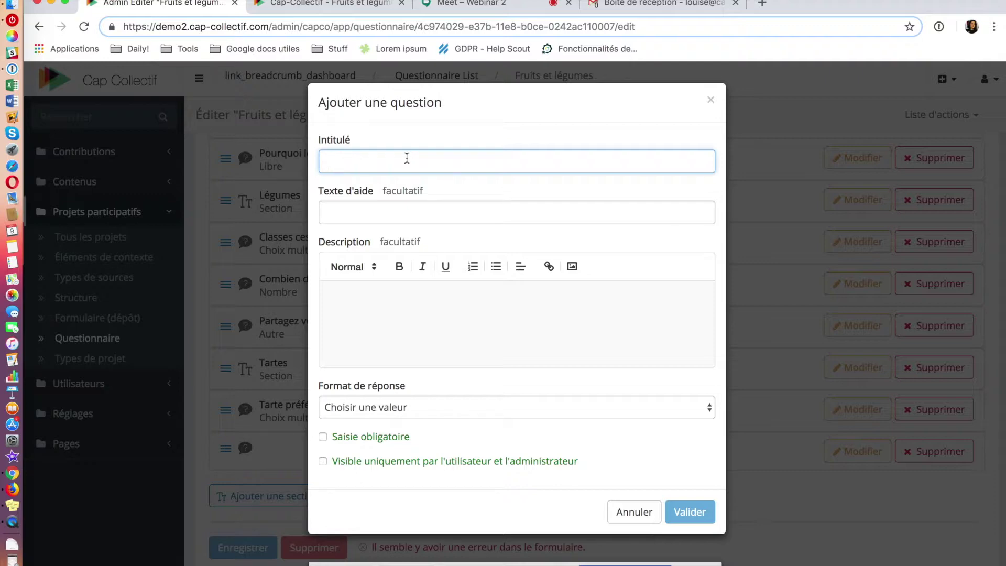
text(Pout)
text(rq)
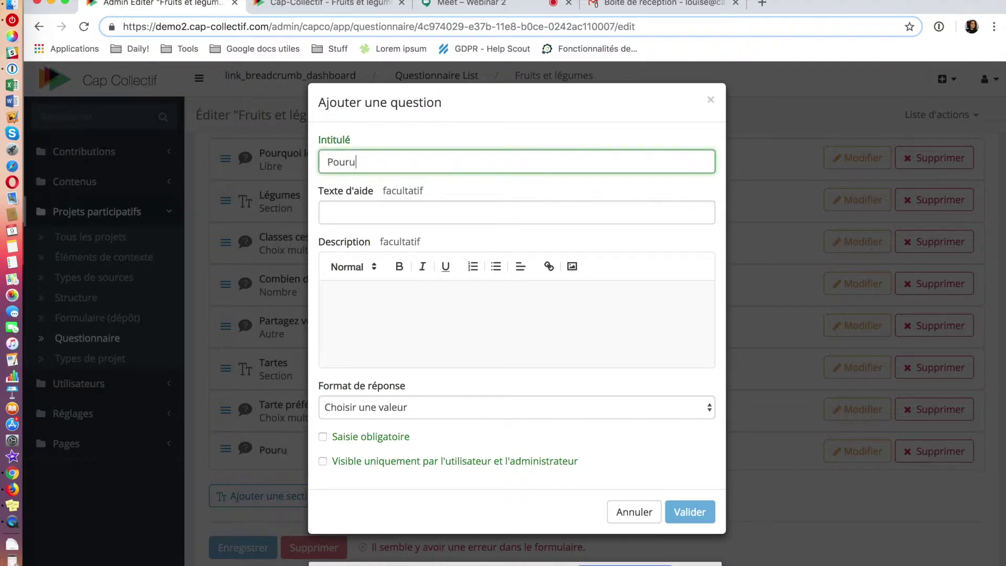
key(BackSpace)
text(quoi la courgette fr)
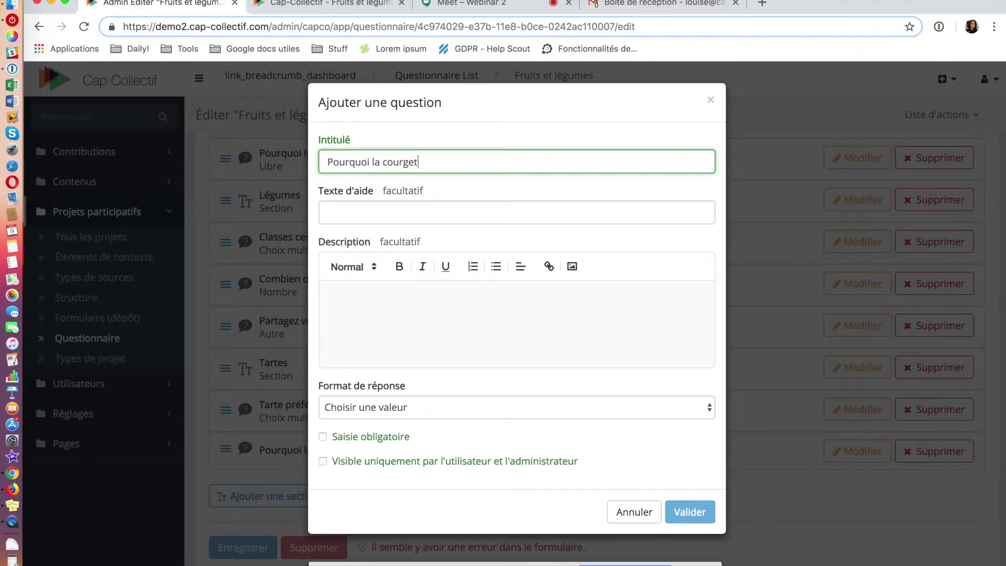
key(BackSpace)
key(BackSpace)
key(BackSpace)
click(385, 410)
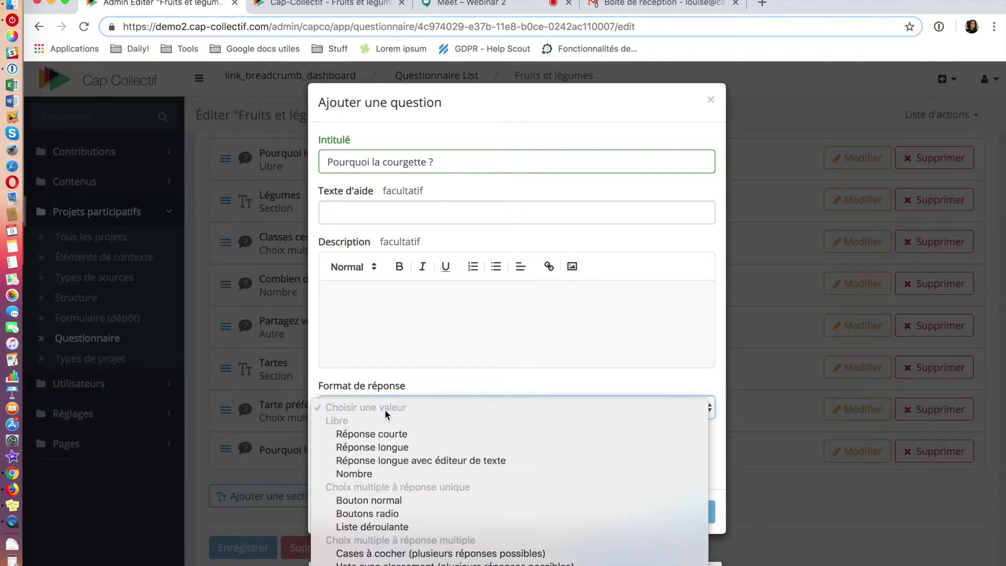
click(383, 439)
click(691, 512)
Start another new question titled "Quel fromage ?"
scroll(399, 471, down, 2)
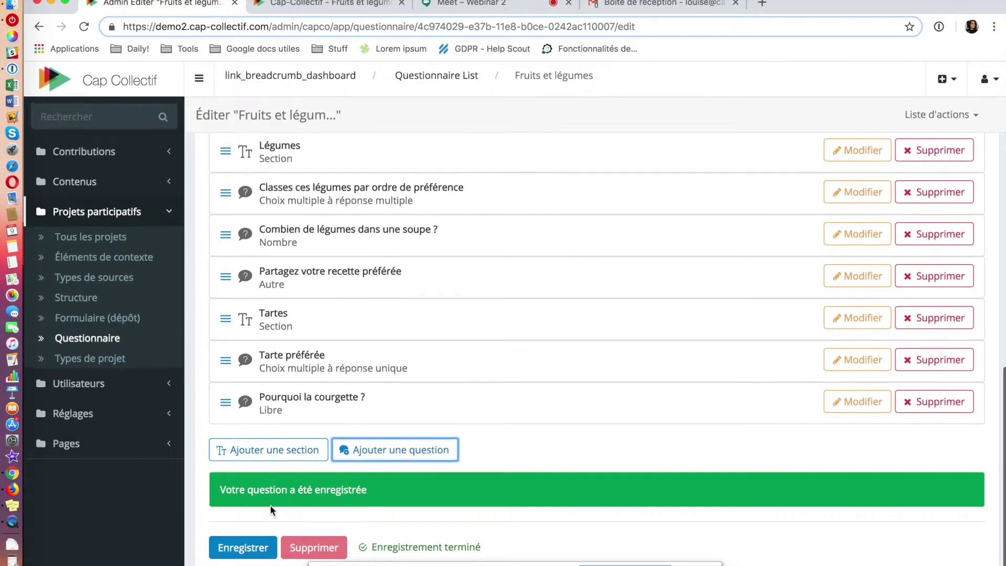
click(383, 452)
click(392, 158)
text(Quel fromage ?)
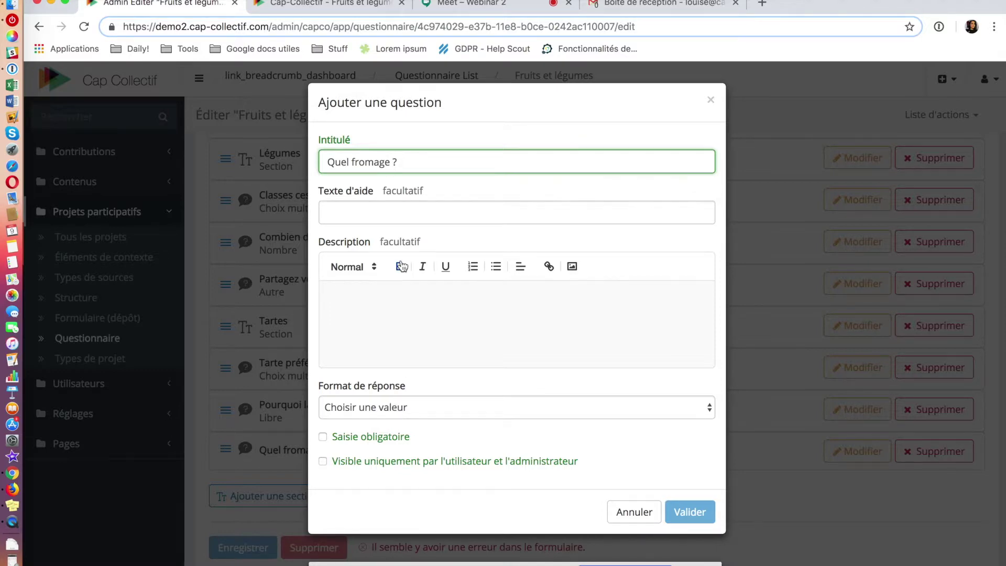
click(420, 409)
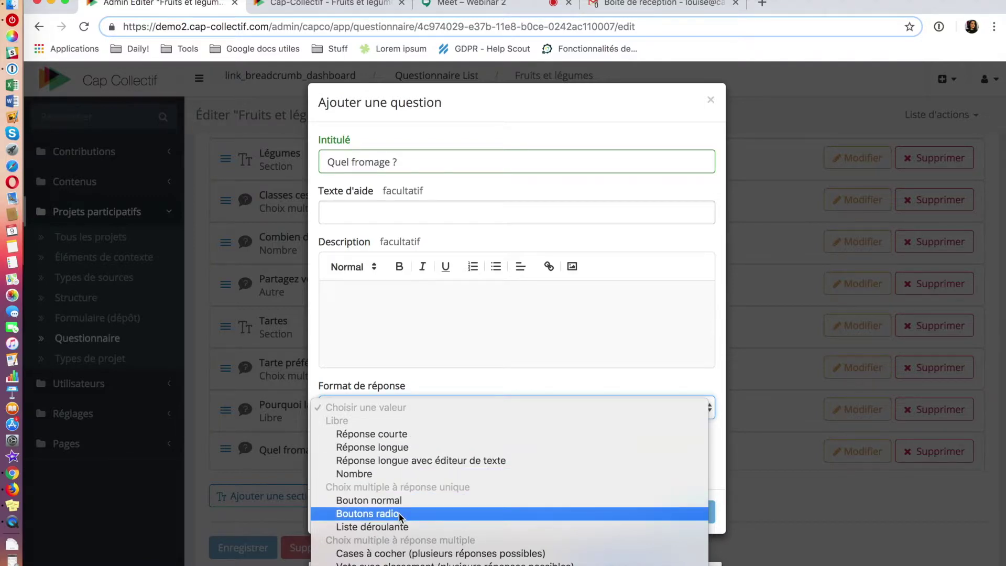
click(401, 435)
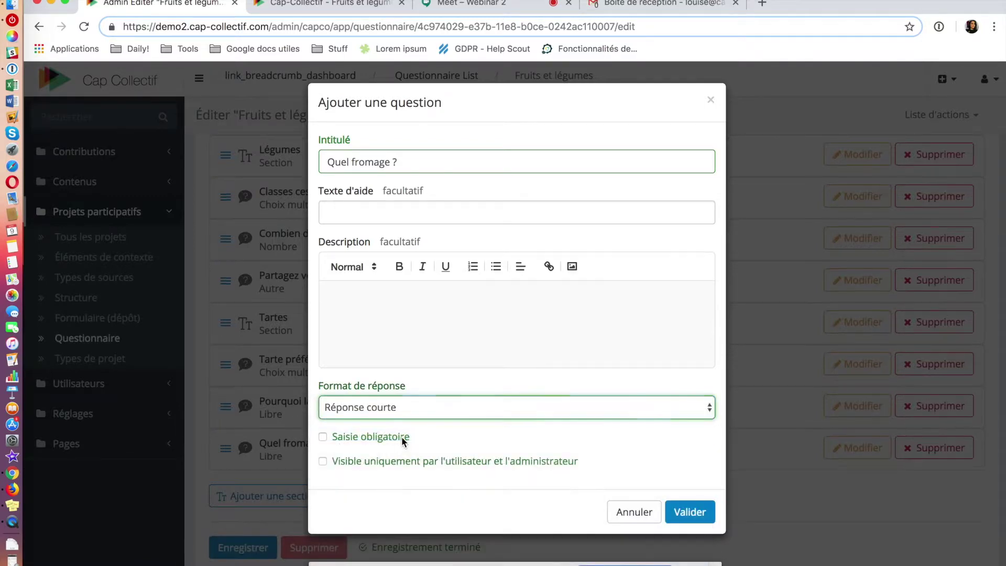
click(402, 408)
click(394, 484)
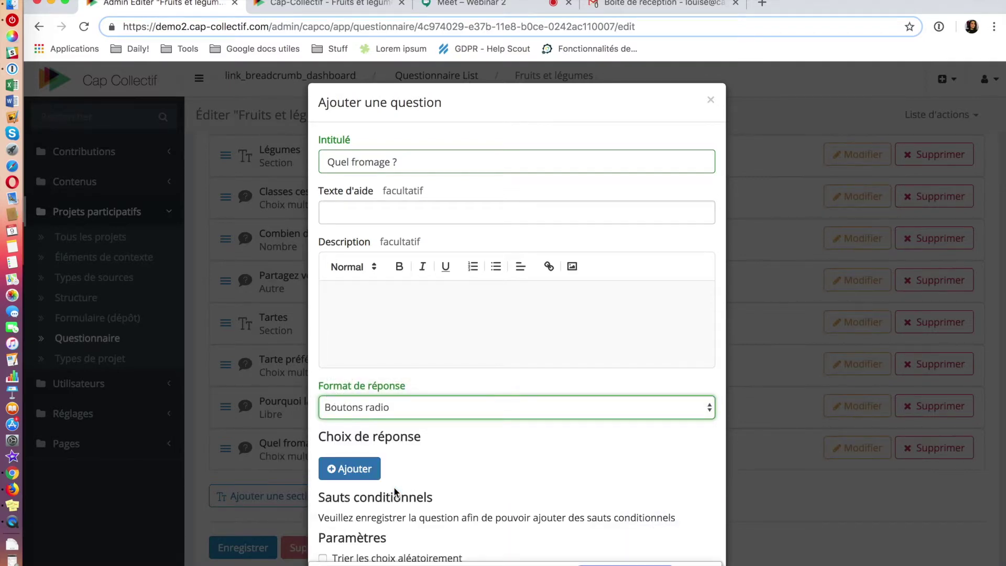
Set the Quel fromage question's answer format to Bouton normal and add the choice "bleu" with the colour Bleu clair
click(387, 408)
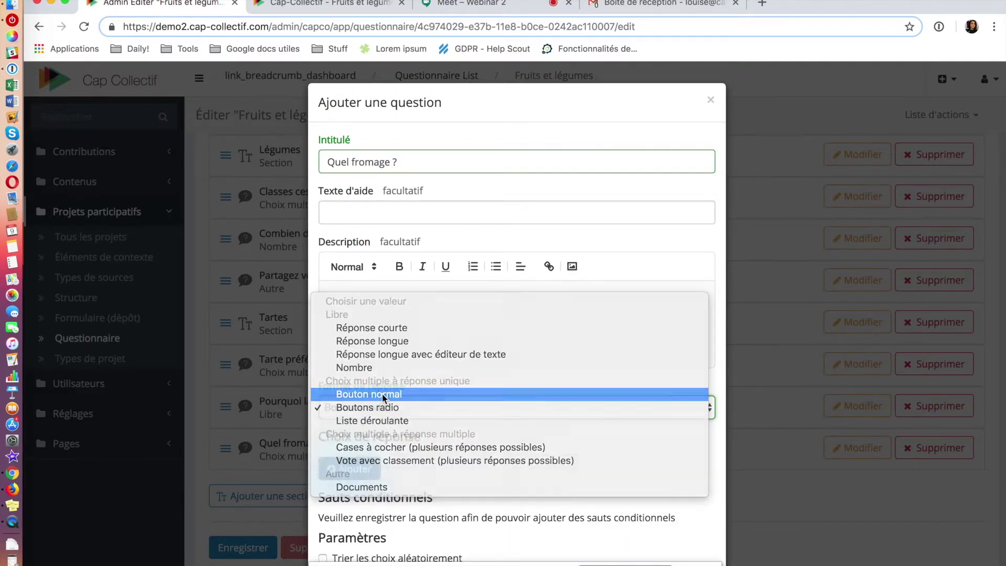
click(383, 398)
click(352, 468)
click(396, 161)
text(bleu)
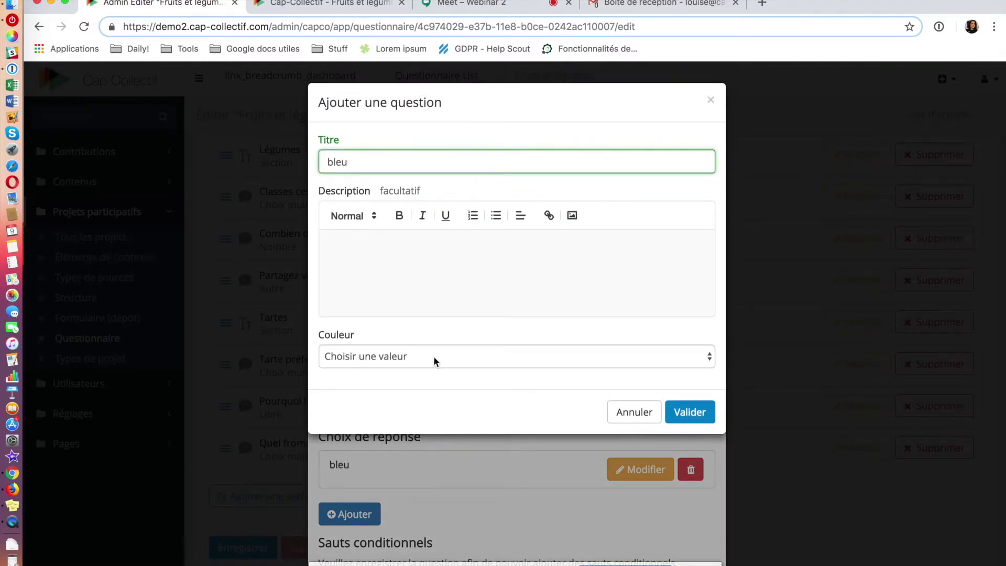
click(434, 361)
click(432, 395)
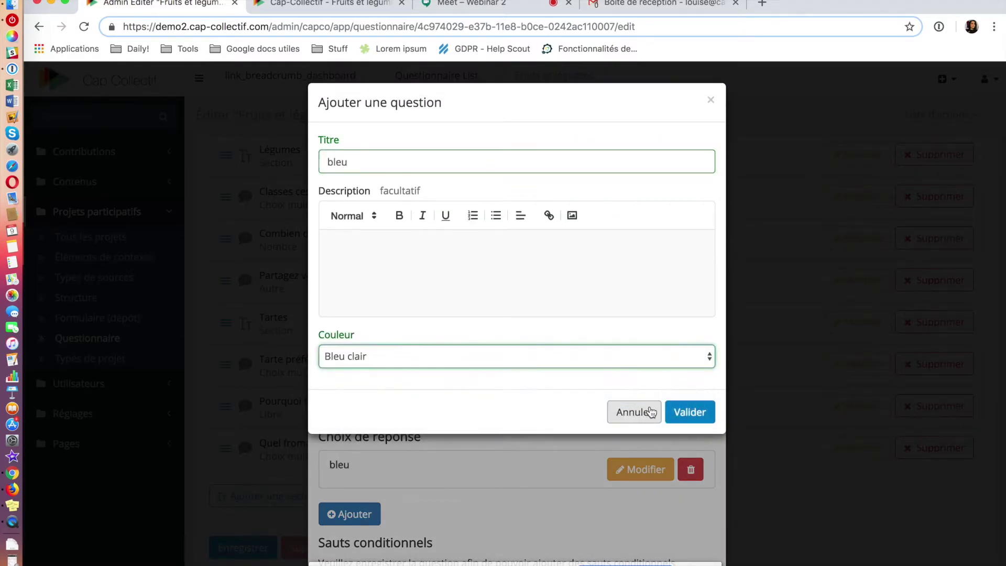
click(685, 412)
Add a second answer choice "chèvre" with the colour Bleu clair to the Quel fromage question
click(359, 514)
click(407, 165)
text(chèvre)
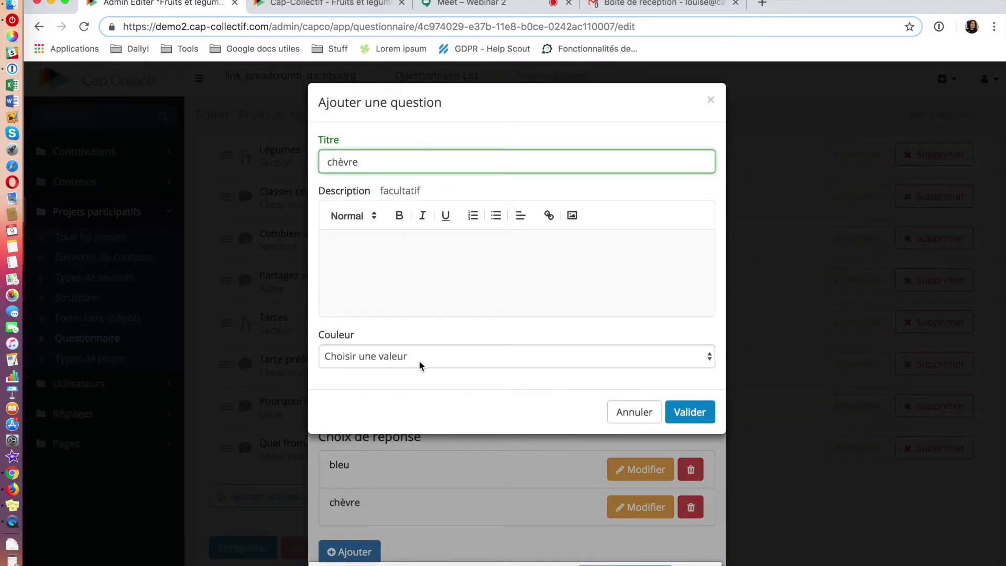
click(419, 362)
click(409, 396)
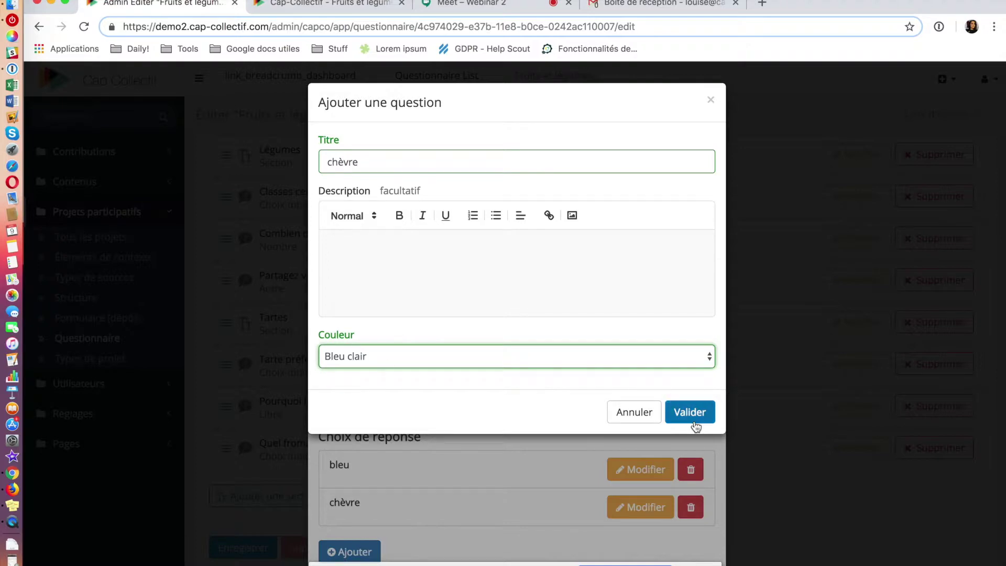
click(681, 409)
scroll(471, 461, down, 5)
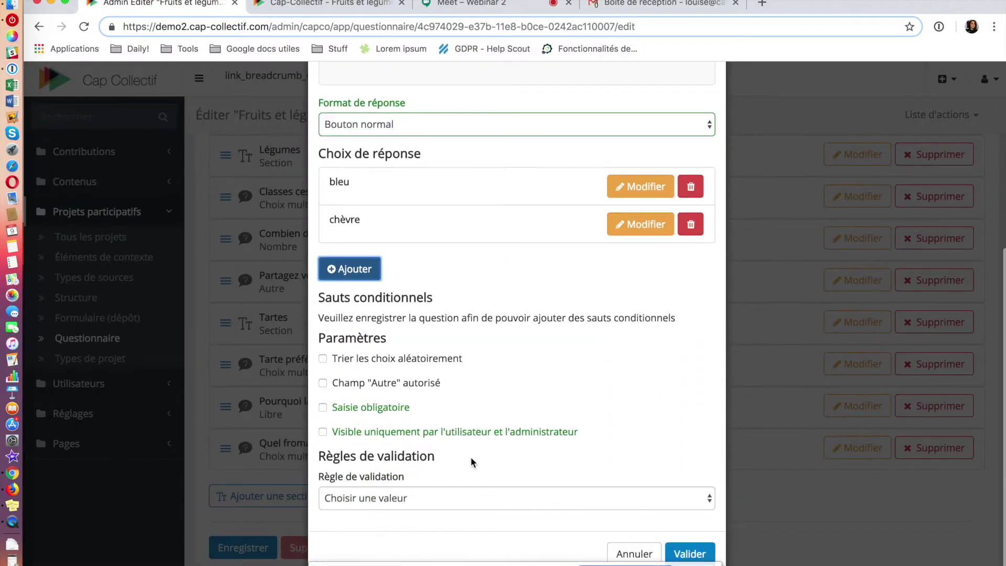
Validate the Quel fromage question and start adding another question
click(690, 554)
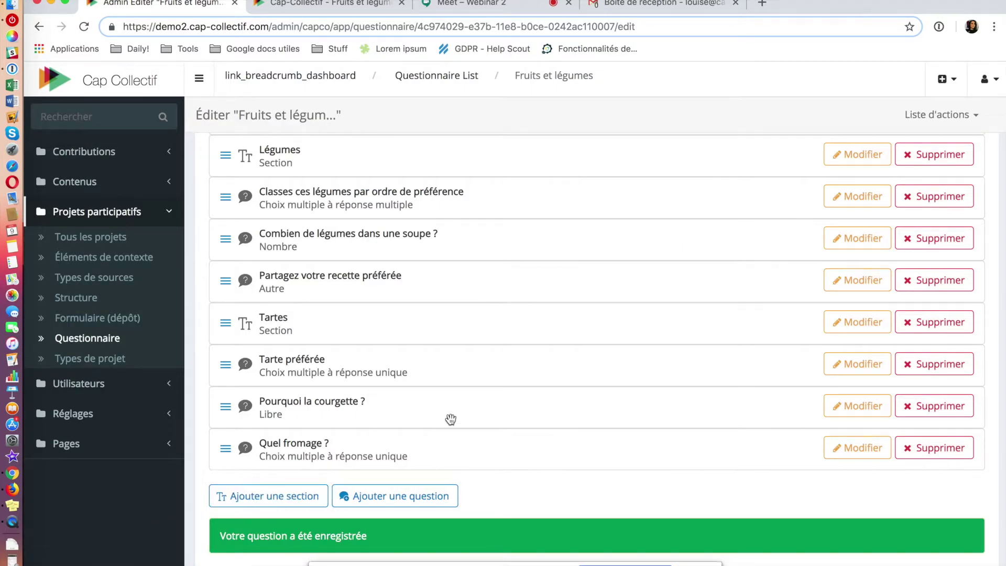
scroll(451, 419, down, 2)
click(404, 457)
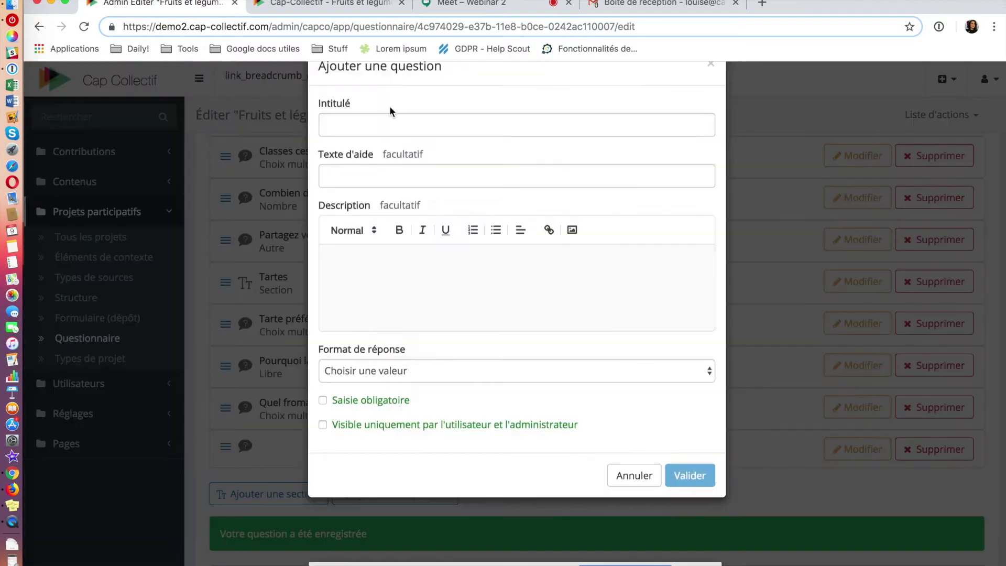
Title the new question "Pourquoi les lardons ?"
click(384, 158)
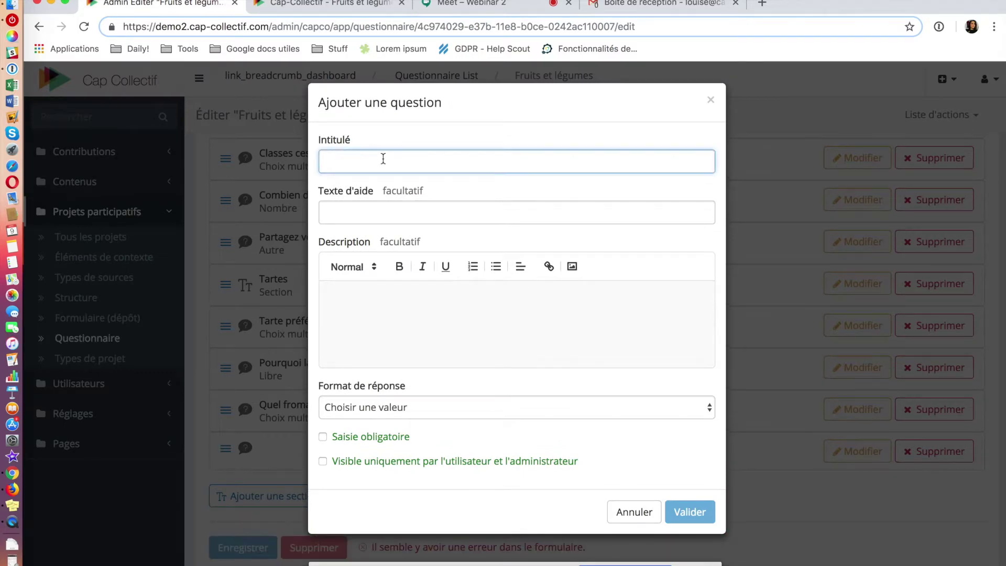
text(Pourqu)
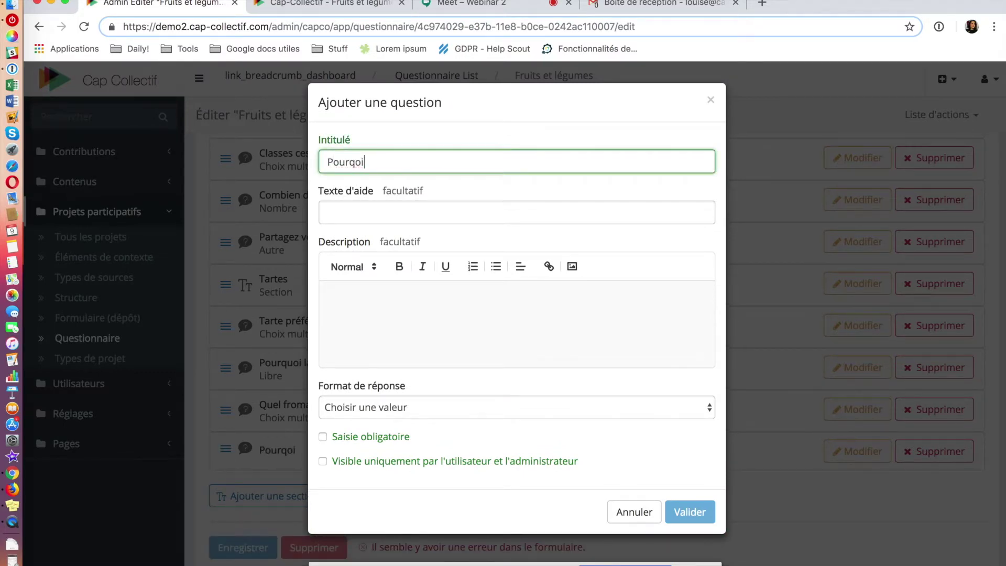
text(oi les lardons ?)
key(Left)
key(Left)
key(Left)
key(Left)
key(Left)
key(Left)
key(Left)
key(Left)
key(Left)
key(Left)
Validate the lardons question with the Réponse courte answer format and save the questionnaire
click(608, 407)
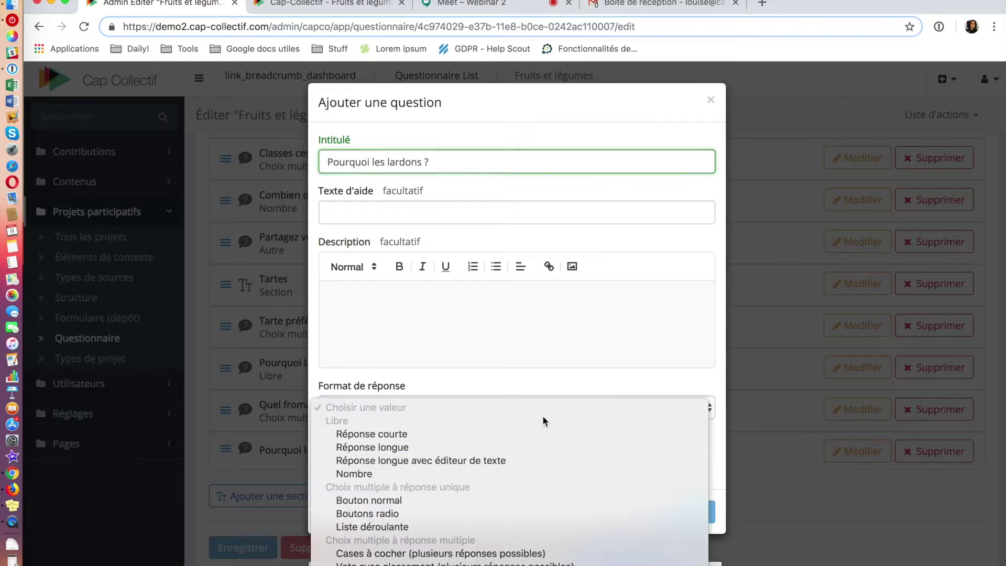
click(481, 435)
click(692, 513)
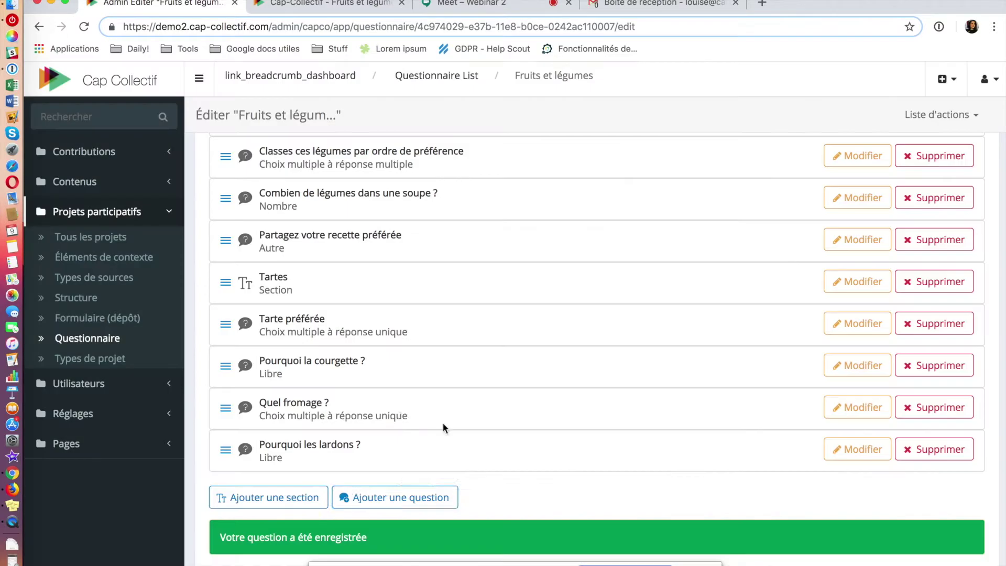
click(241, 548)
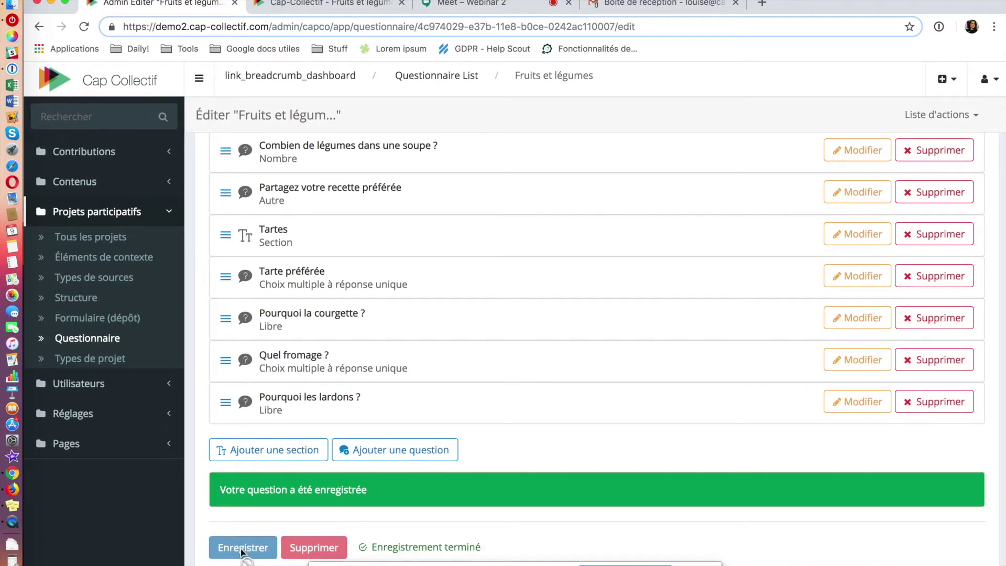
Add a question titled "Pourquoi le bleu ?" with the Réponse longue answer format and validate it
click(410, 453)
click(428, 156)
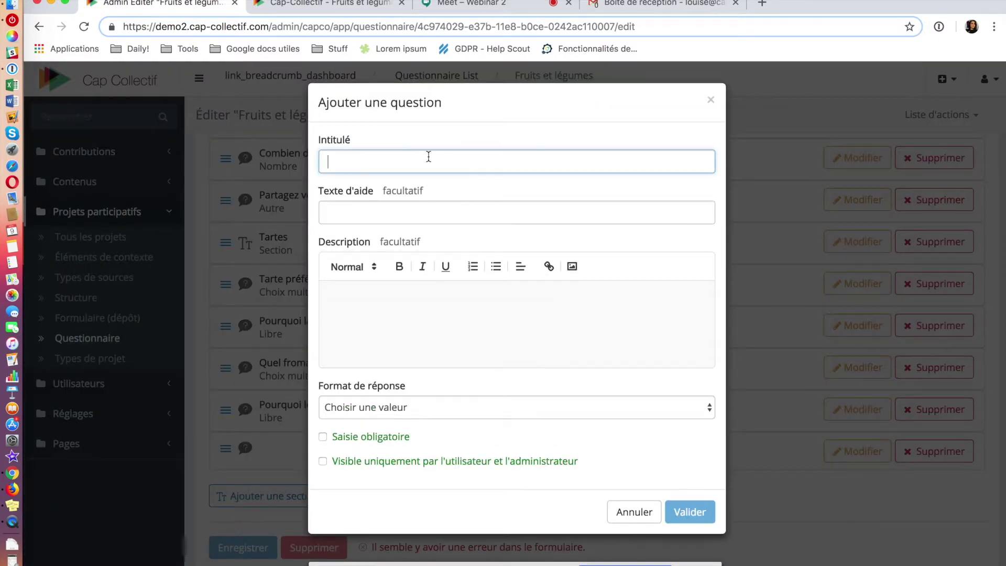
text(Pouru)
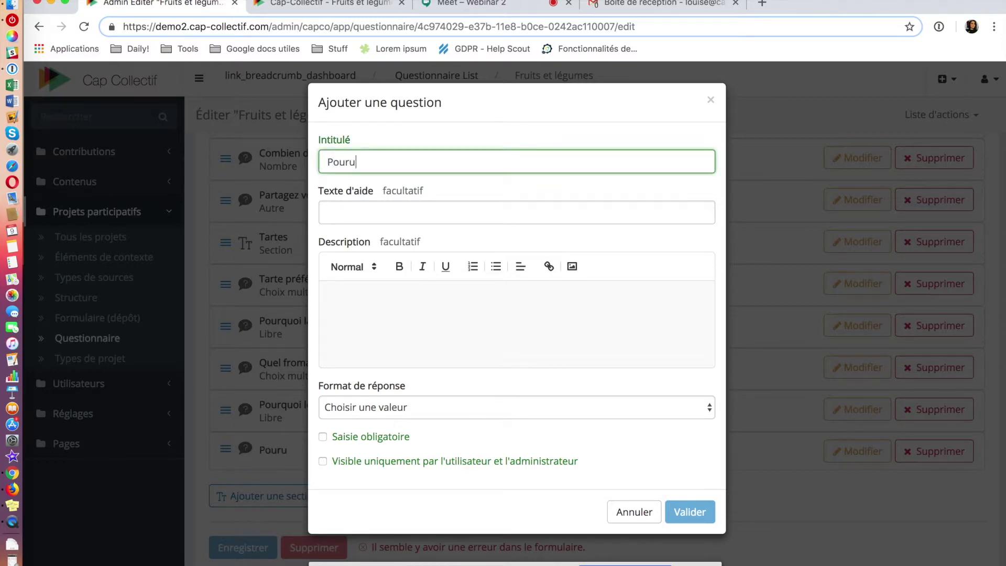
text(uoi)
text(le bleu ?)
click(659, 408)
click(518, 510)
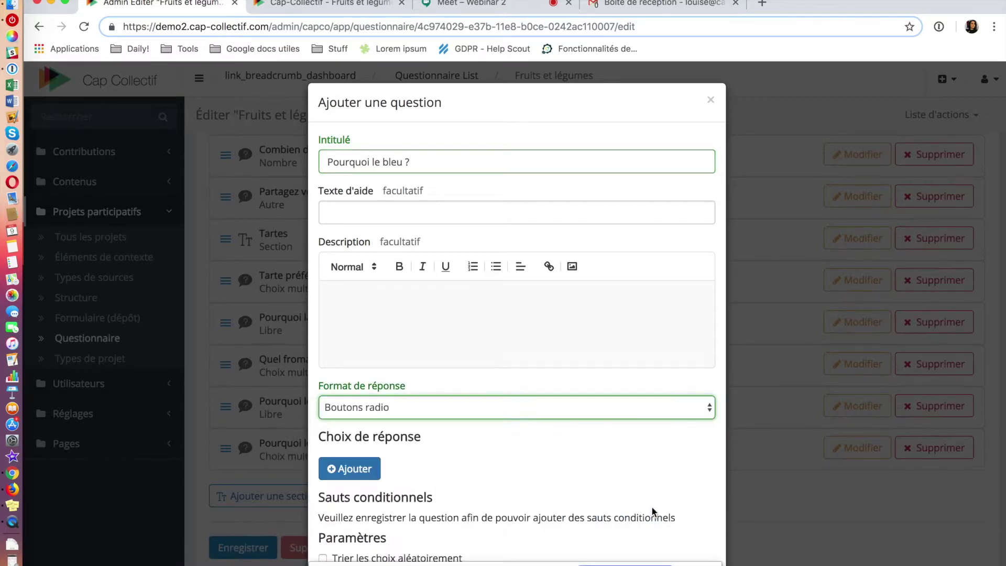
click(512, 409)
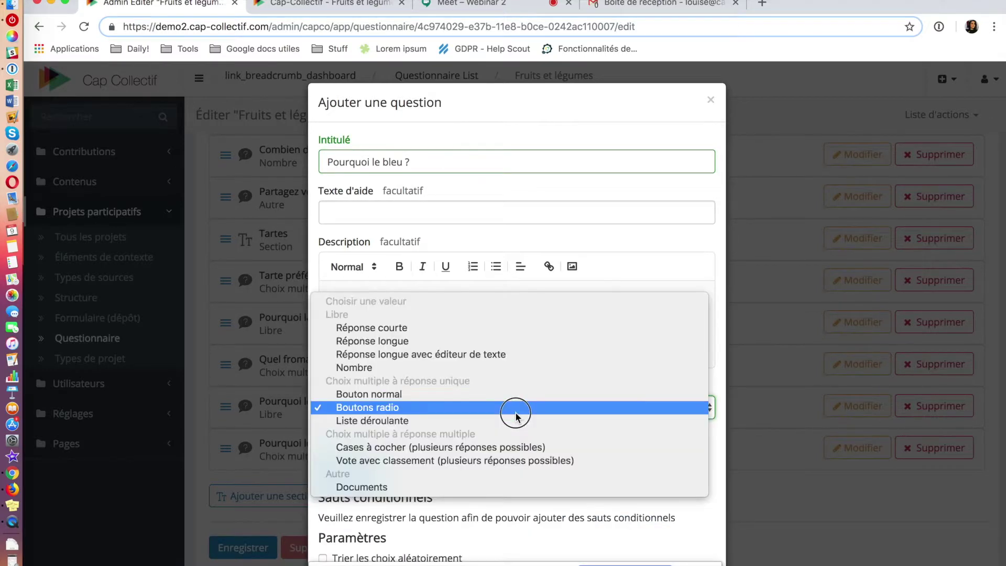
click(464, 344)
click(690, 511)
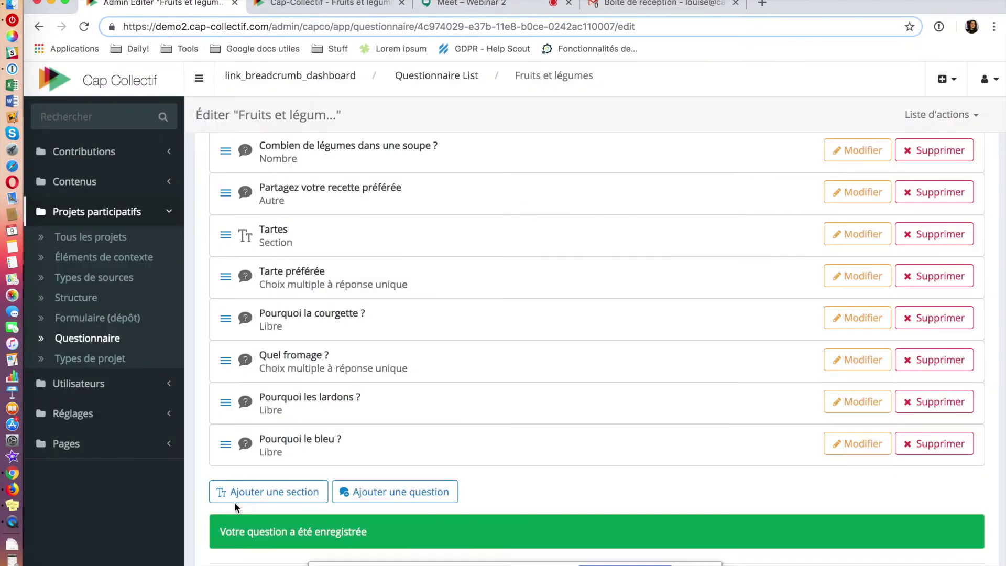
Add a question titled "Pourquoi le chèvre ?" with the Réponse longue answer format and save the questionnaire
scroll(244, 538, down, 1)
click(383, 455)
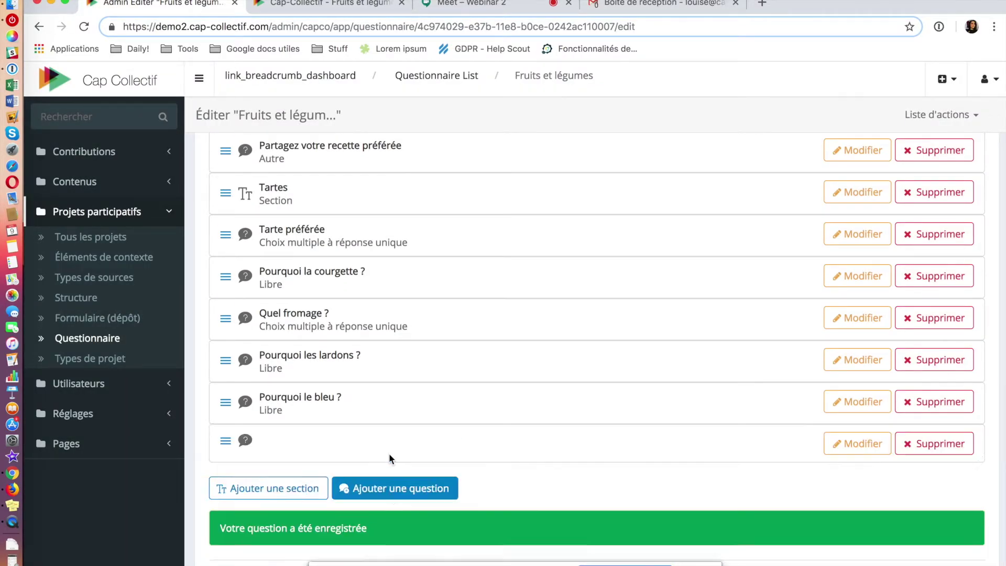
click(413, 160)
text(Pourquoi le chèvre ?)
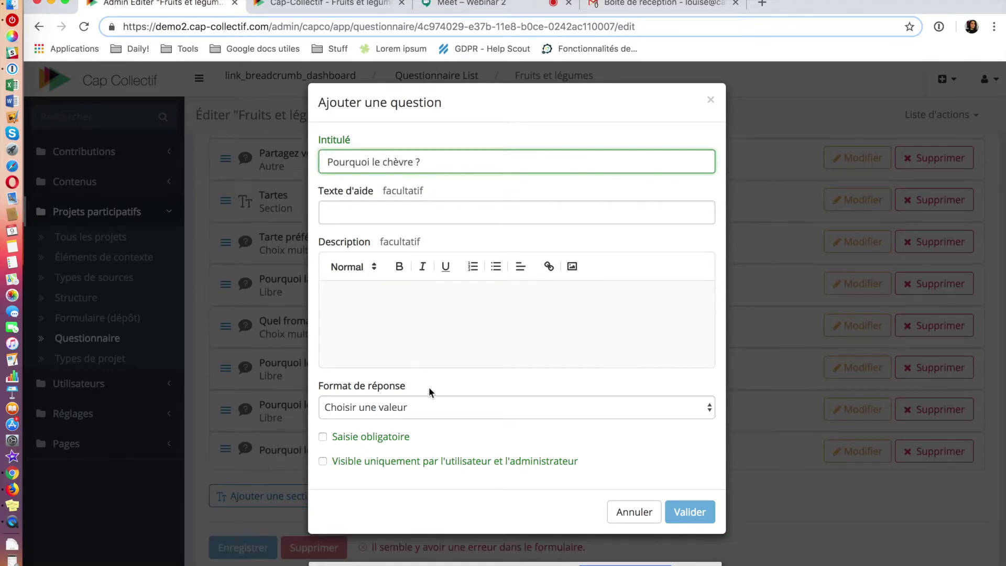
click(421, 404)
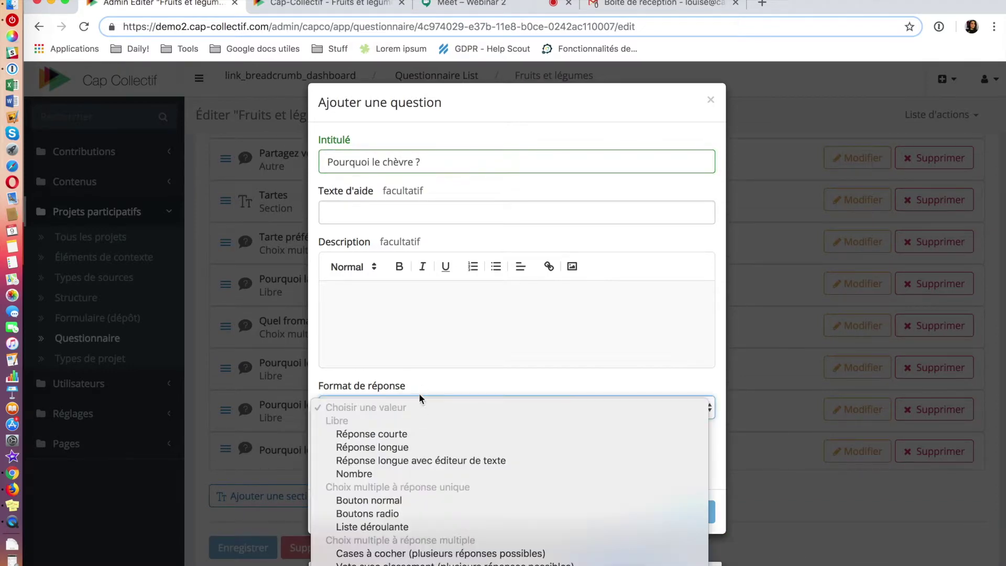
click(408, 446)
click(705, 523)
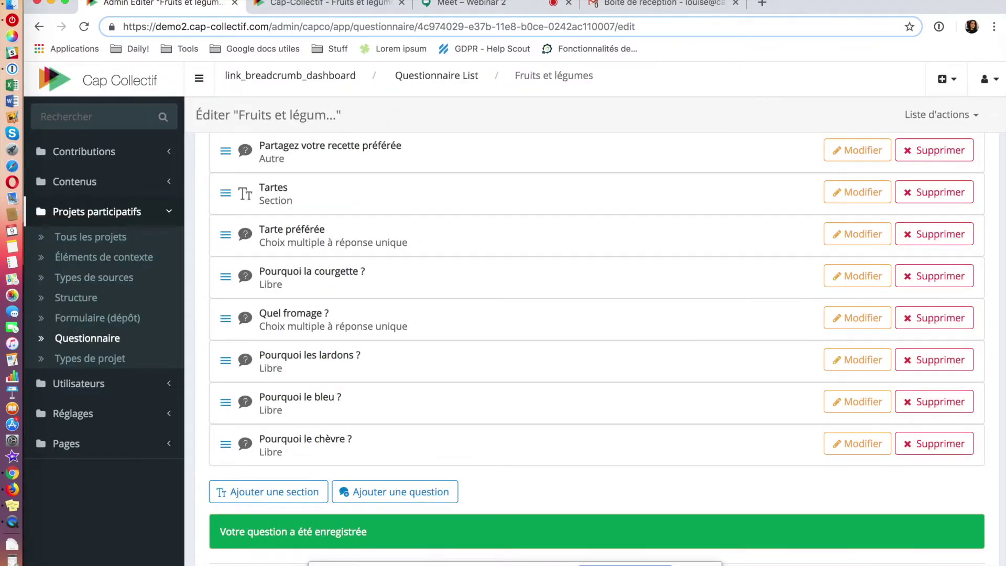
scroll(265, 562, down, 1)
click(263, 557)
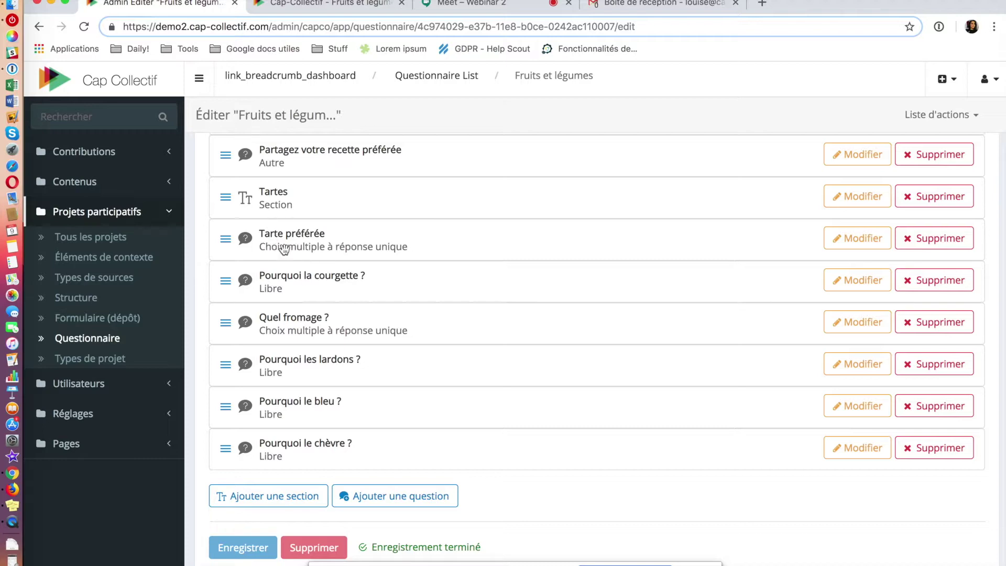
Open the Tarte préférée question for editing and add a first conditional jump to it
click(853, 242)
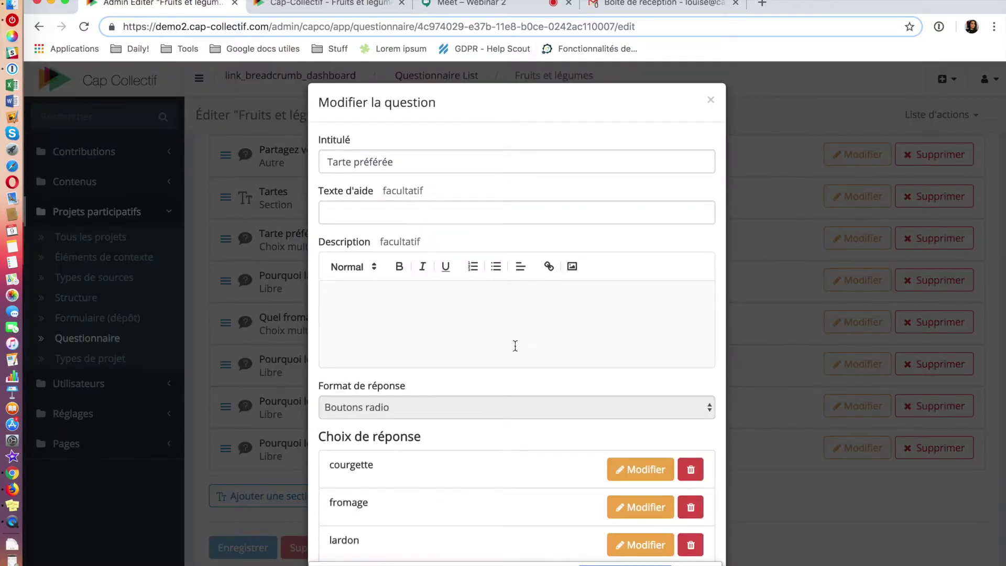
scroll(514, 345, down, 10)
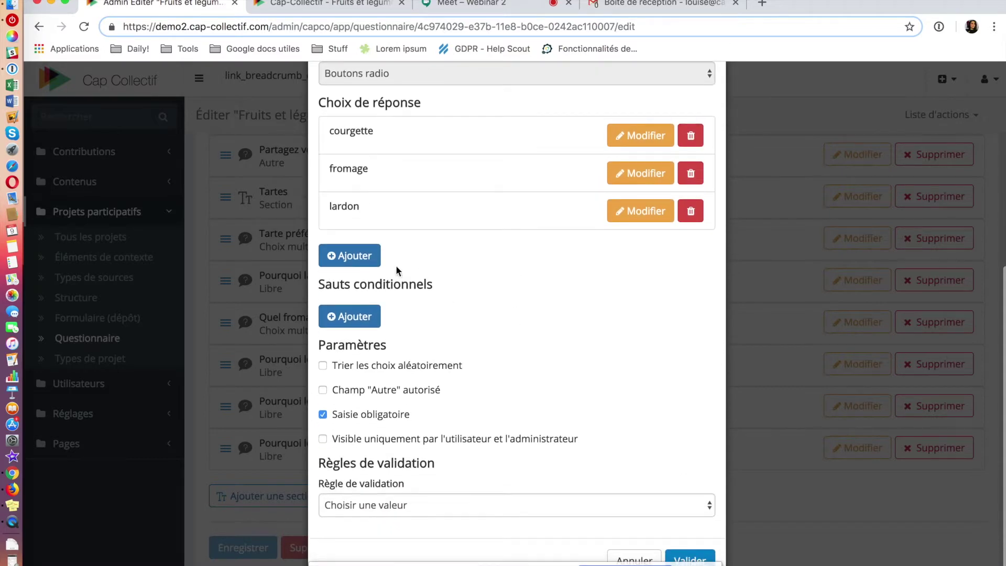
click(359, 320)
scroll(550, 310, down, 2)
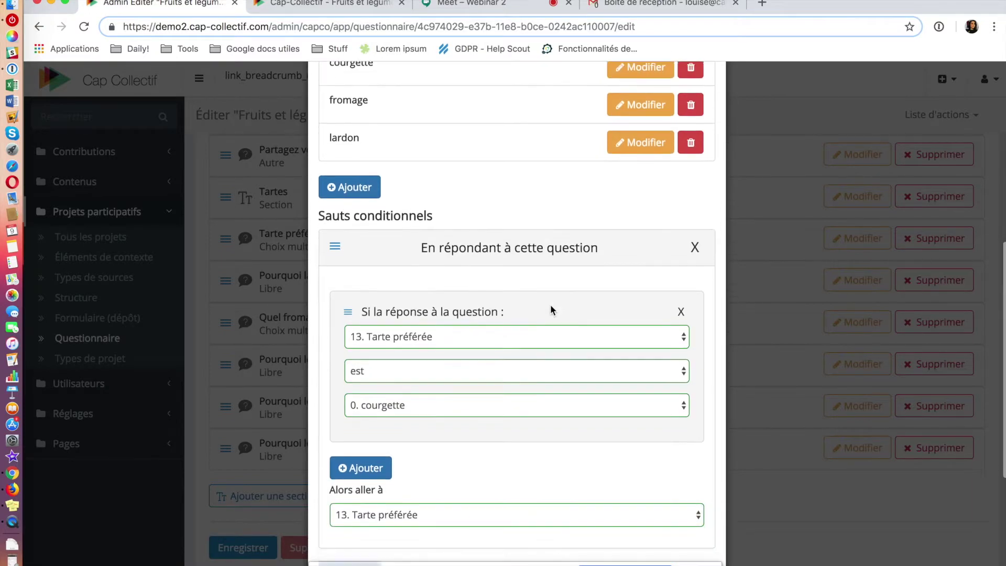
Examine the Tarte préférée answer choices alongside the condition and destination of the new conditional jump
scroll(550, 304, up, 1)
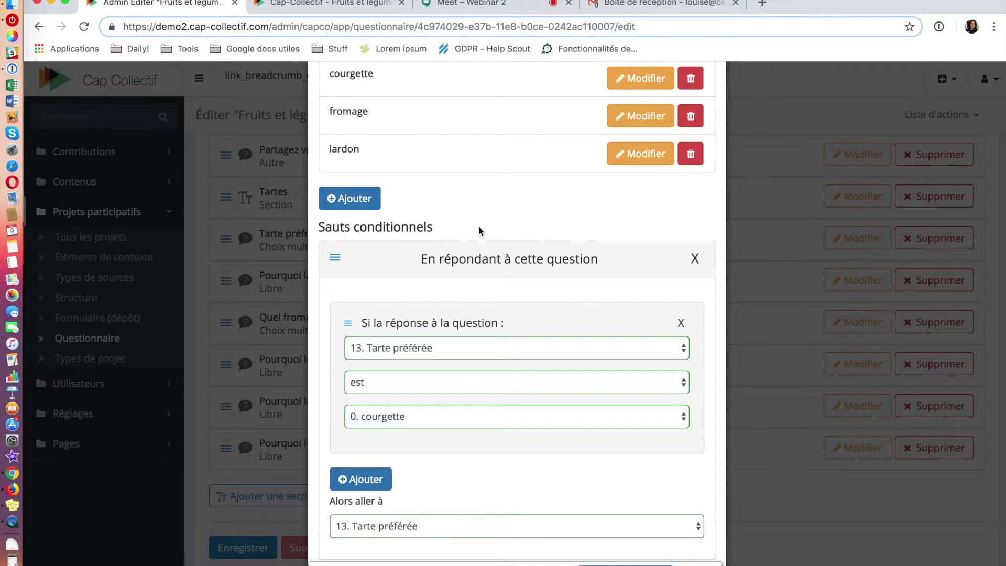
scroll(480, 231, up, 2)
scroll(496, 288, down, 2)
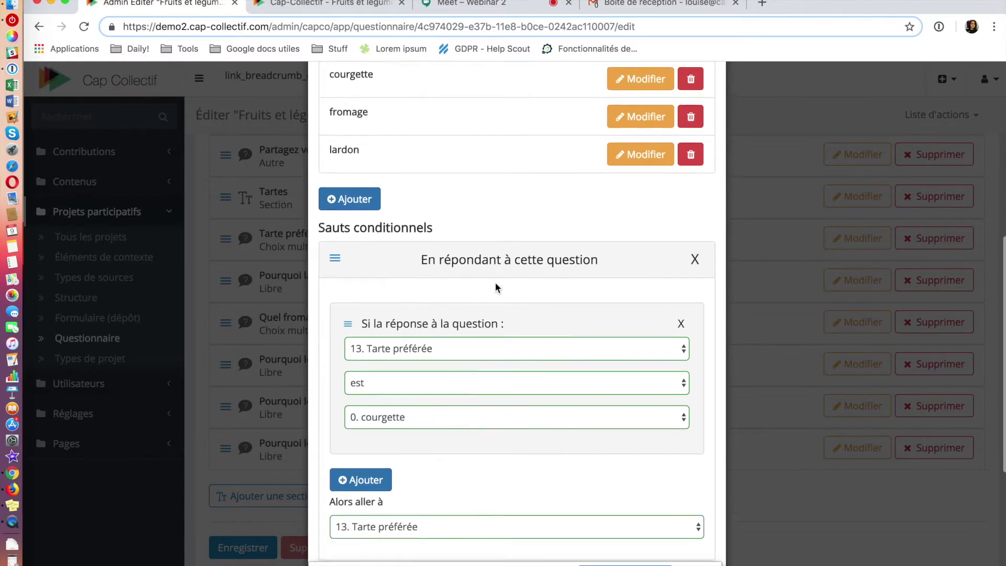
scroll(495, 288, up, 1)
scroll(477, 264, up, 3)
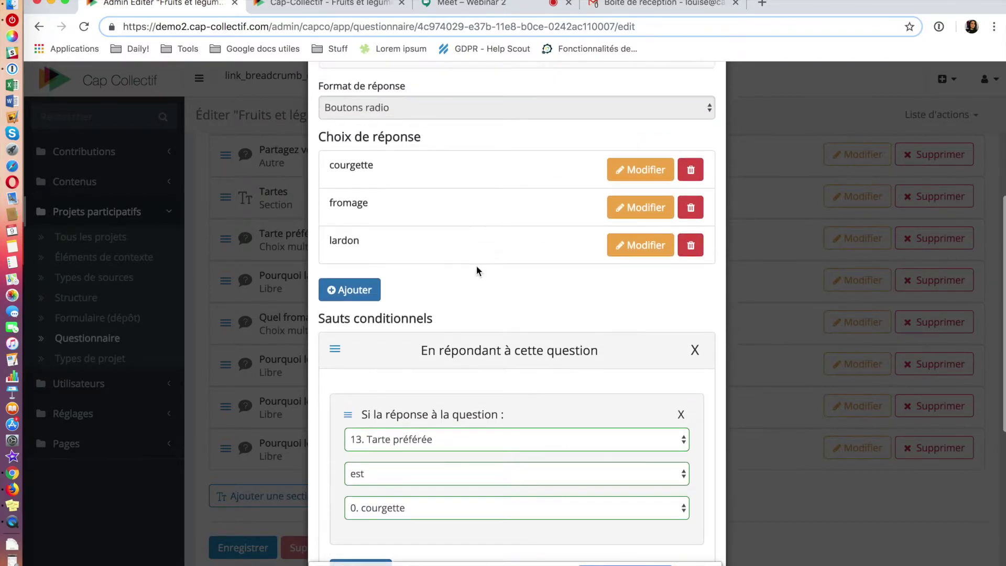
scroll(476, 265, down, 5)
scroll(477, 264, up, 2)
scroll(477, 264, down, 2)
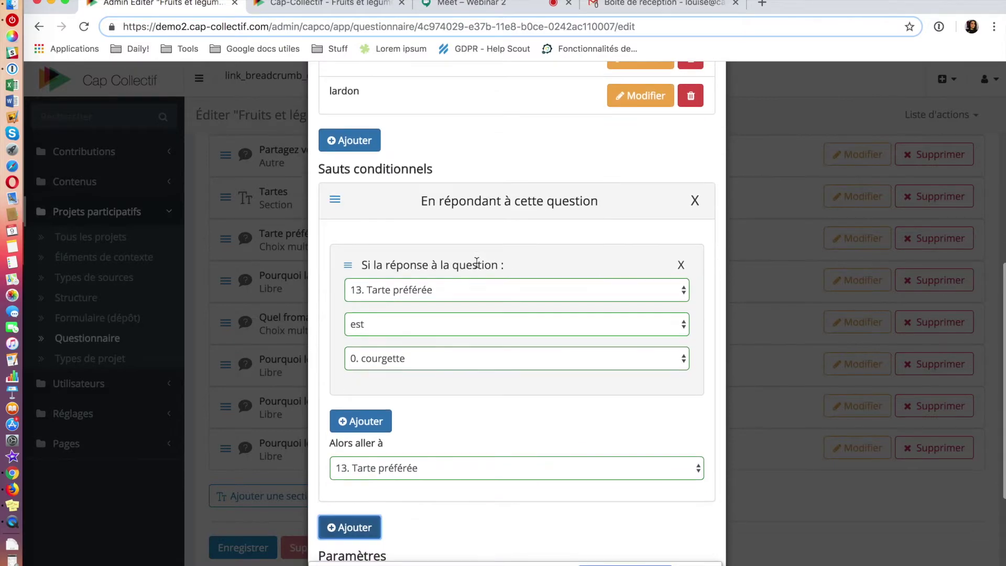
scroll(441, 411, down, 3)
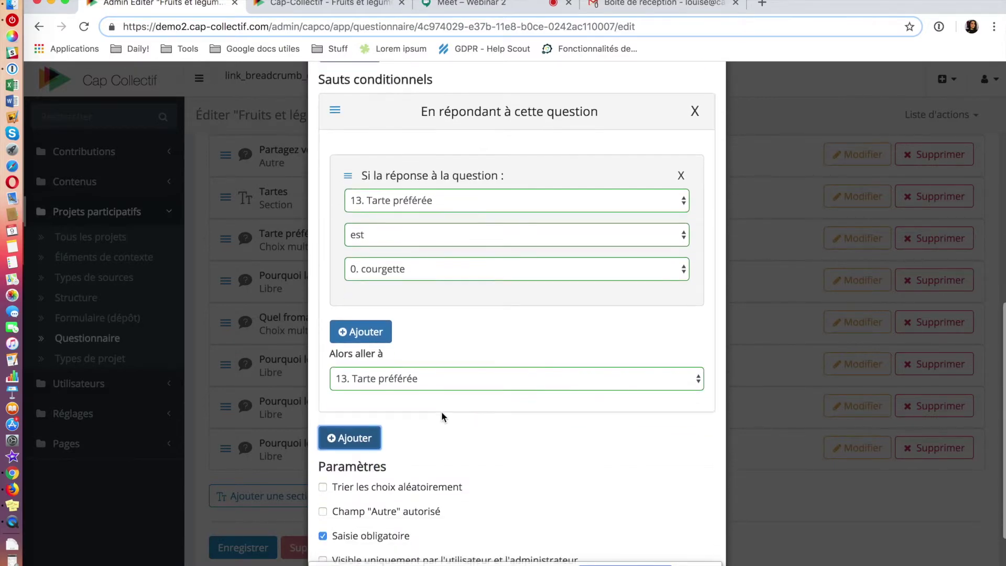
Set the destination of the courgette jump to the question "Pourquoi la courgette ?"
click(424, 383)
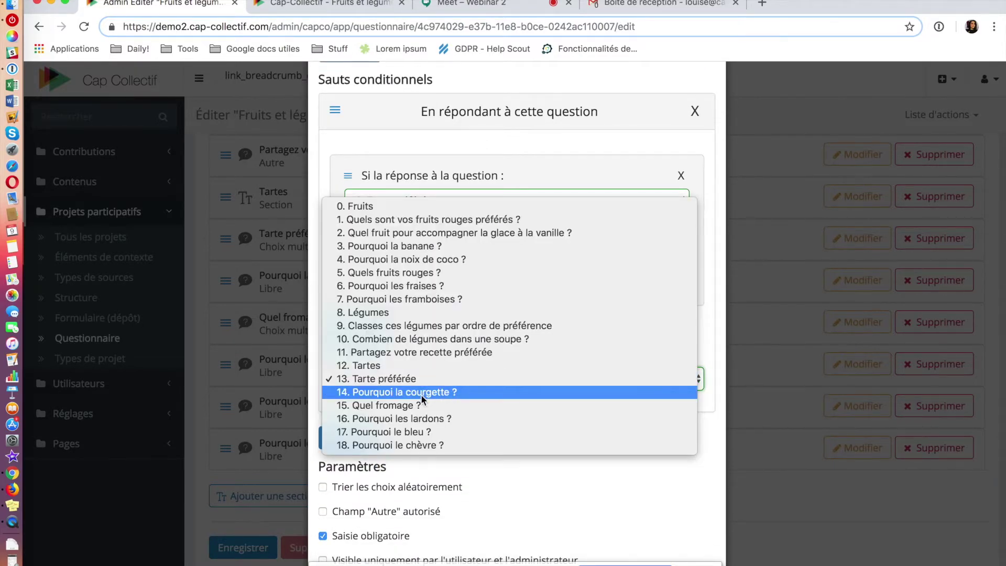
click(422, 397)
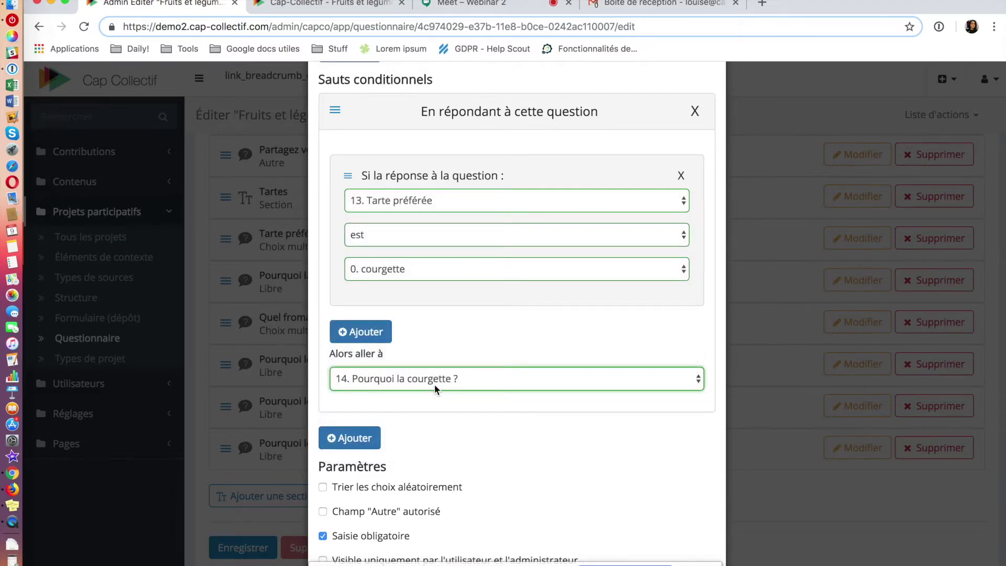
click(435, 382)
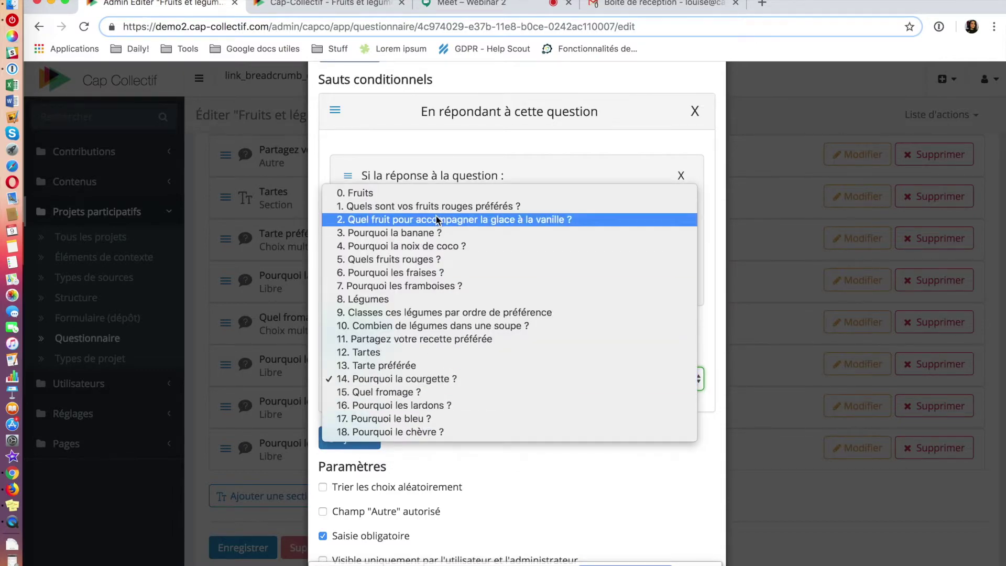
click(433, 379)
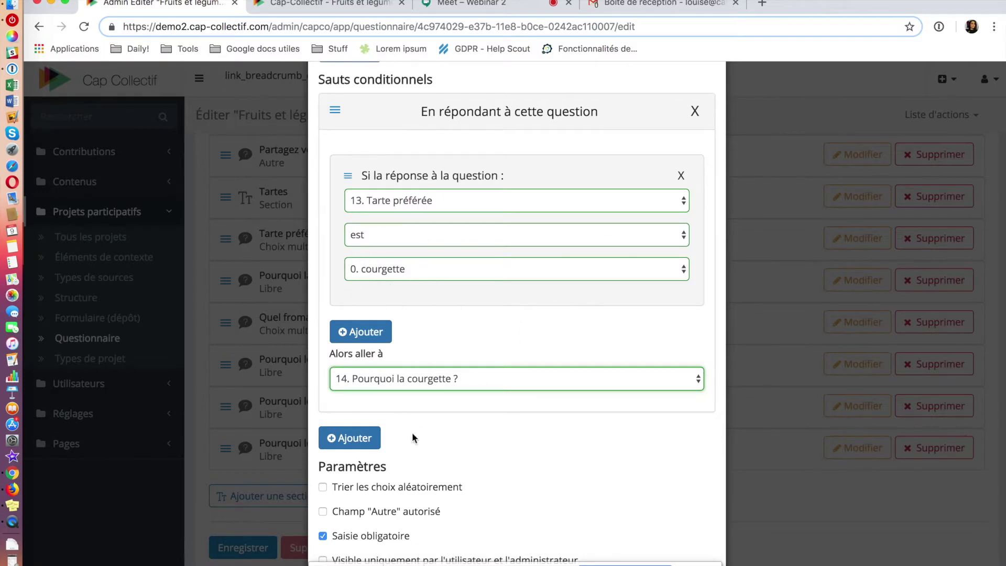
Add a second conditional jump that leads from the answer fromage to the question "Quel fromage ?"
click(369, 438)
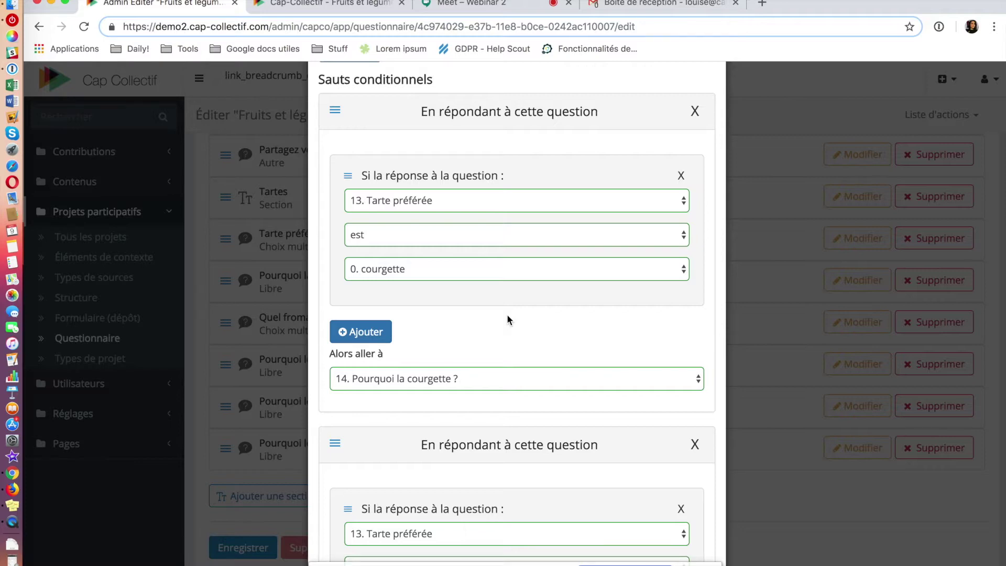
scroll(508, 311, down, 3)
scroll(508, 311, down, 3)
click(404, 320)
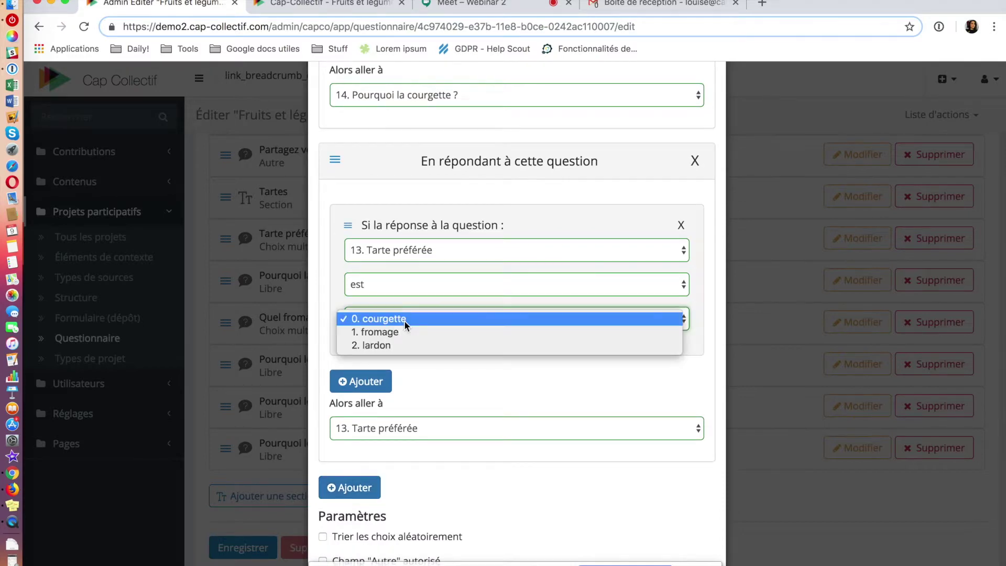
click(395, 333)
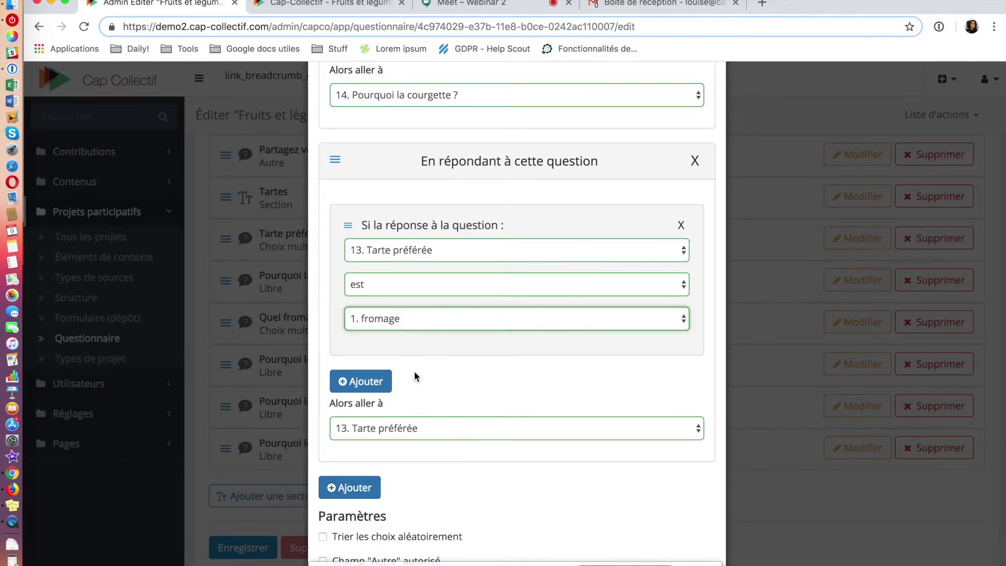
click(426, 436)
click(417, 458)
Add a third conditional jump from the answer lardon to "Pourquoi les lardons ?" and validate the Tarte préférée question
click(369, 486)
scroll(439, 470, down, 5)
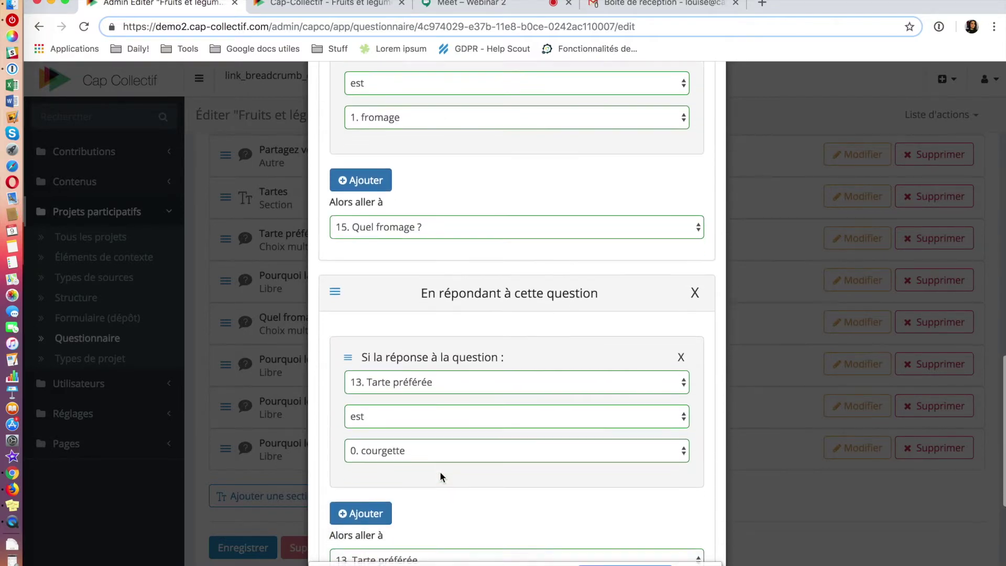
scroll(439, 471, down, 1)
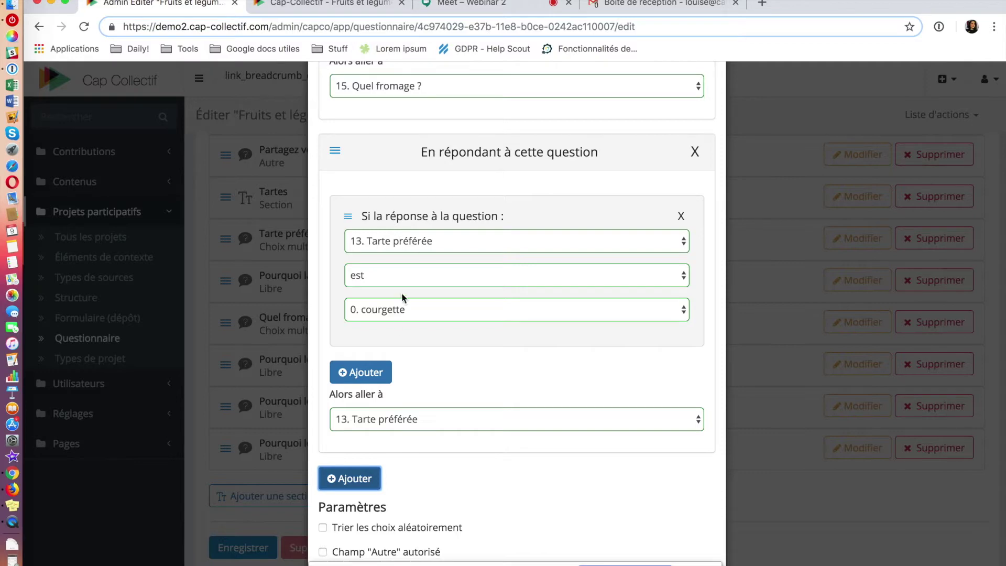
click(401, 309)
click(398, 338)
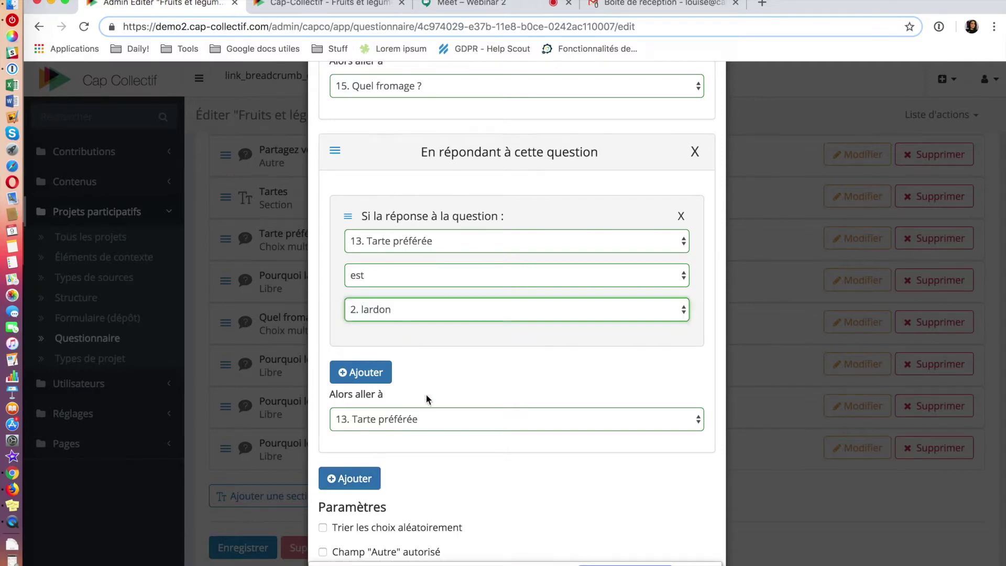
click(425, 418)
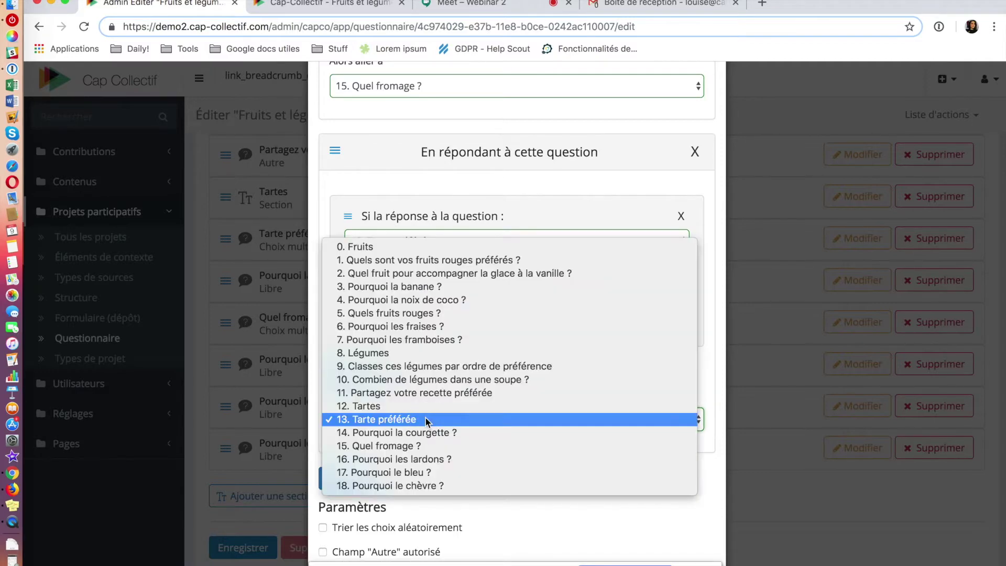
click(420, 460)
scroll(471, 473, down, 3)
scroll(470, 473, down, 3)
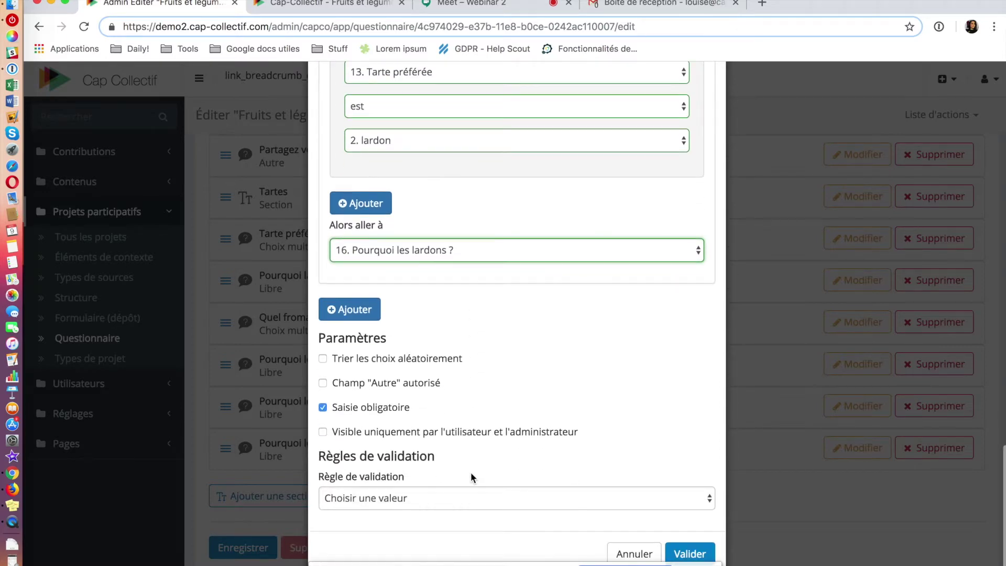
click(690, 554)
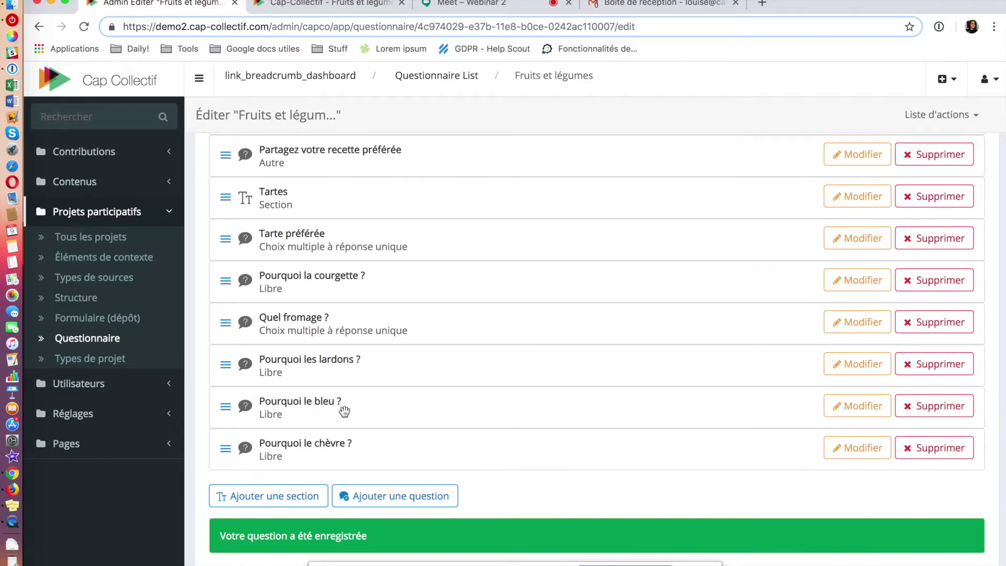
Open the "Quel fromage ?" question for editing and add a conditional jump from the answer bleu to "Pourquoi le bleu ?"
click(849, 325)
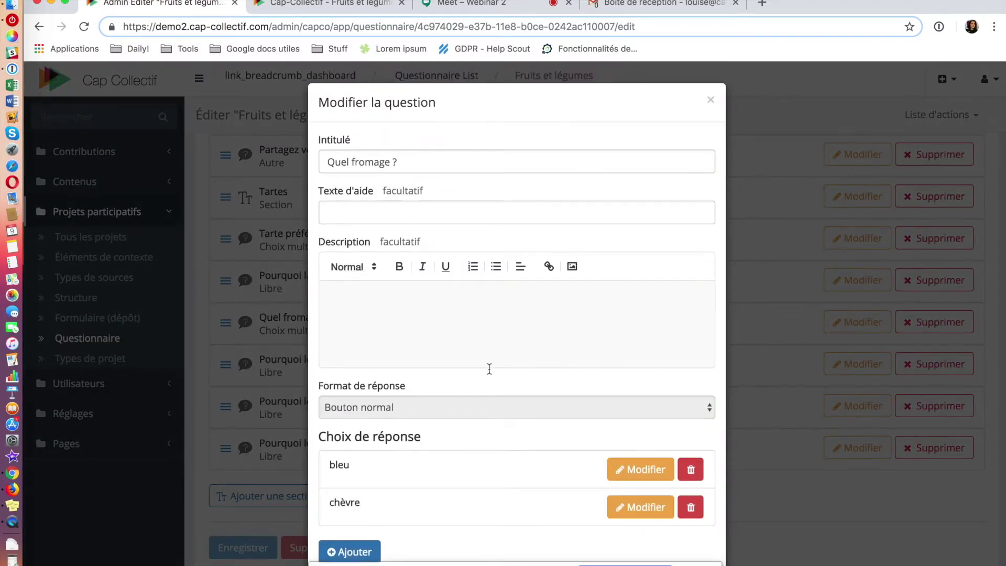
scroll(489, 369, down, 10)
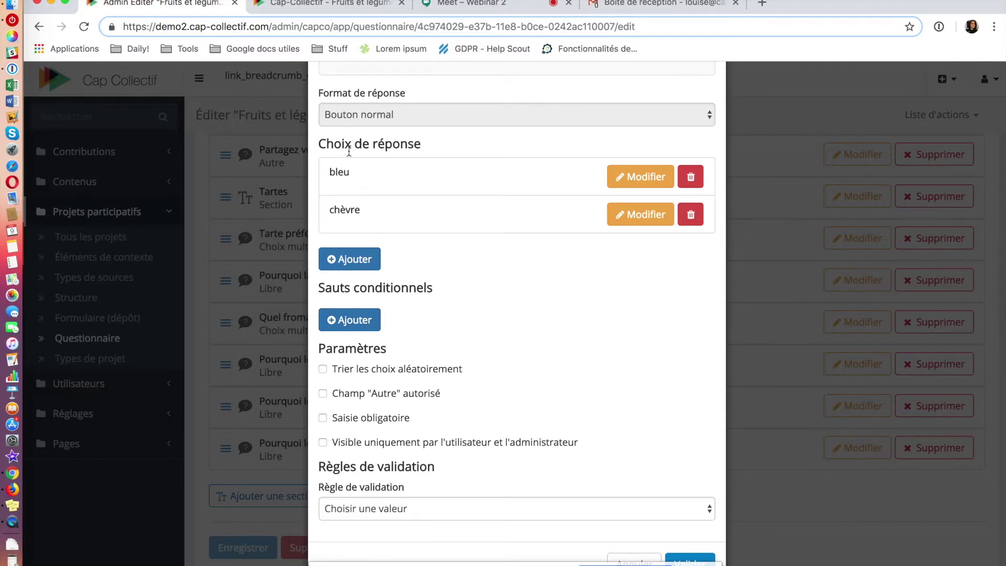
click(360, 320)
scroll(427, 350, down, 4)
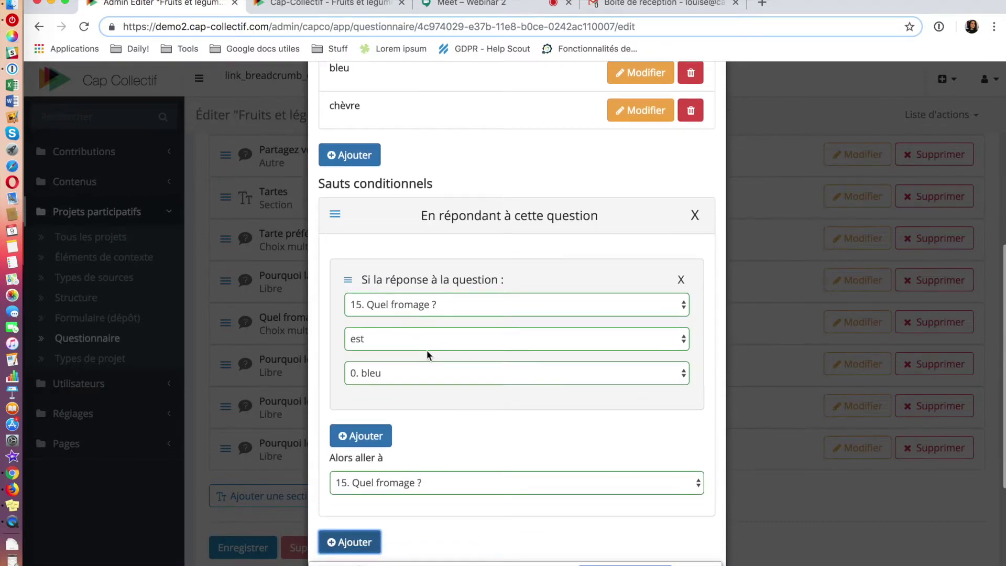
click(412, 413)
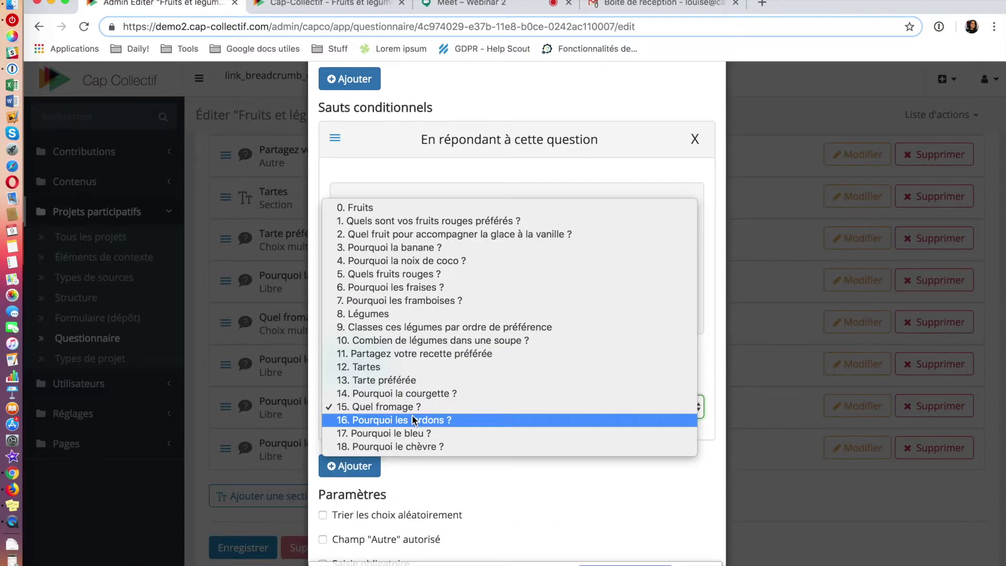
click(412, 433)
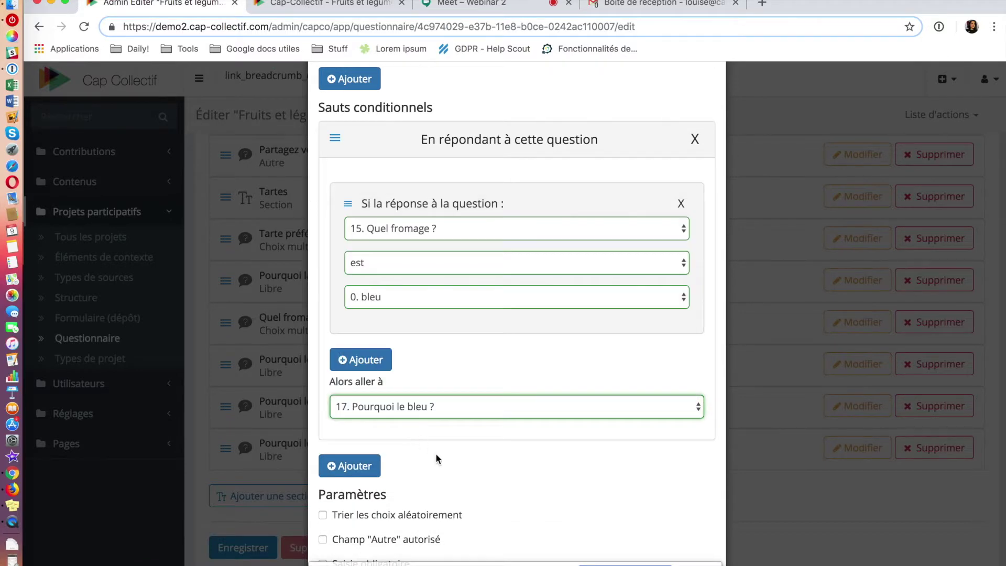
Add a second conditional jump from the answer chèvre to "Pourquoi le chèvre ?" and validate the "Quel fromage ?" question
scroll(436, 453, down, 3)
click(349, 309)
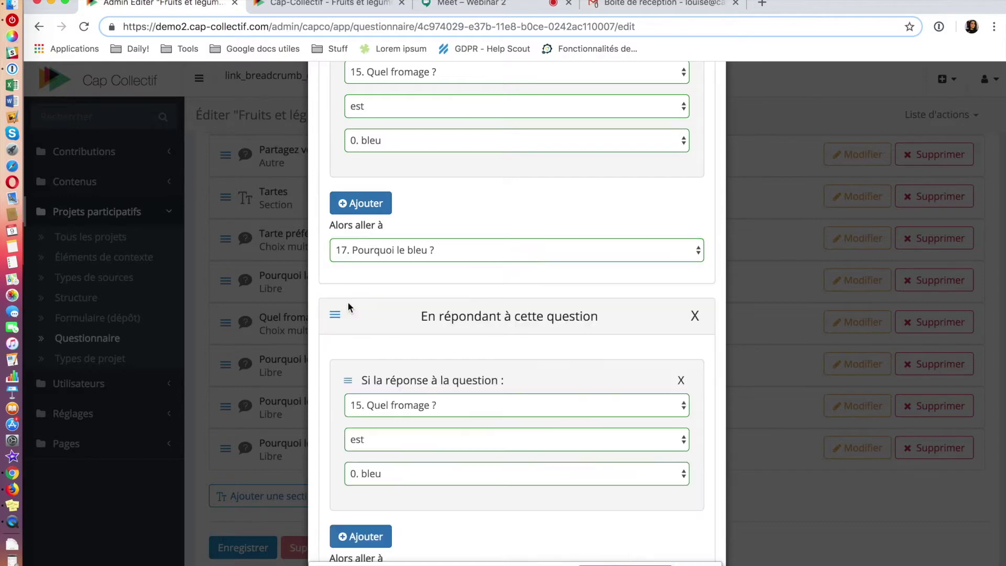
scroll(464, 388, down, 2)
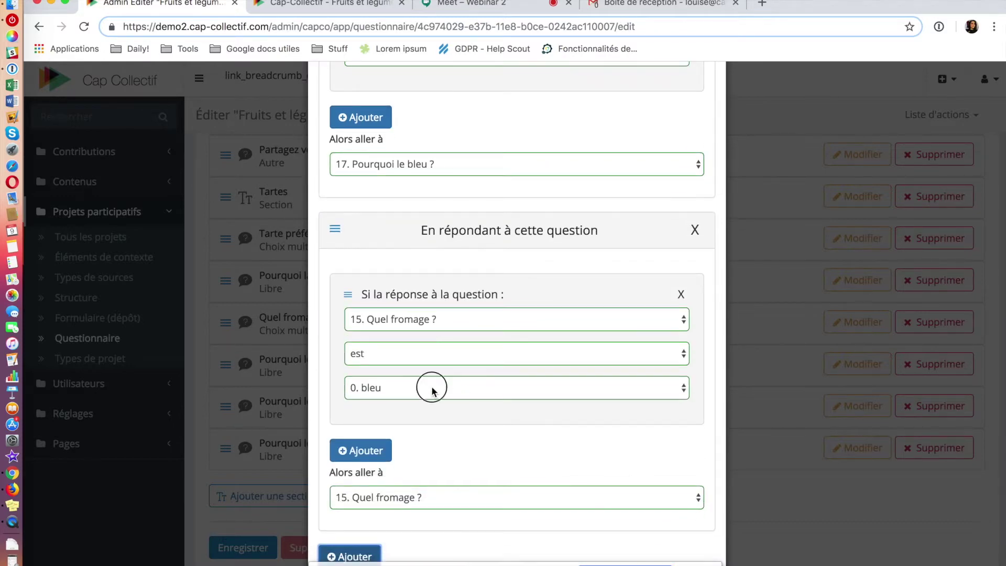
click(432, 389)
click(420, 402)
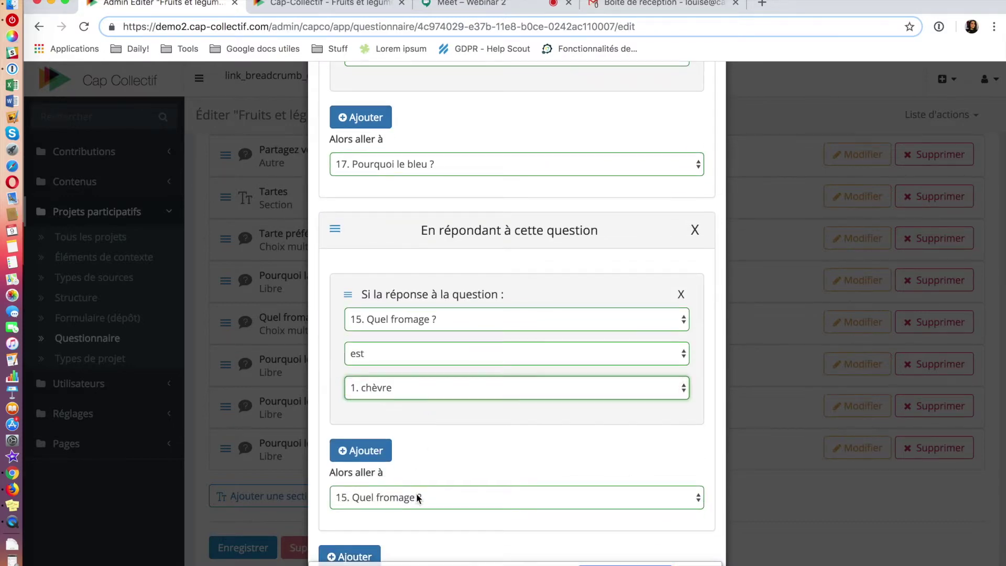
scroll(445, 433, down, 2)
click(443, 410)
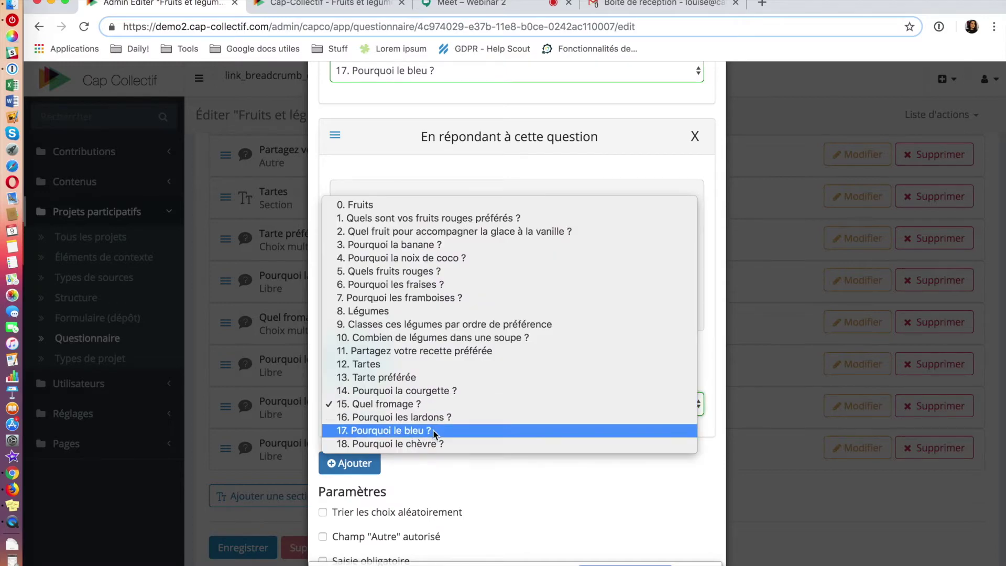
click(457, 445)
scroll(479, 458, down, 3)
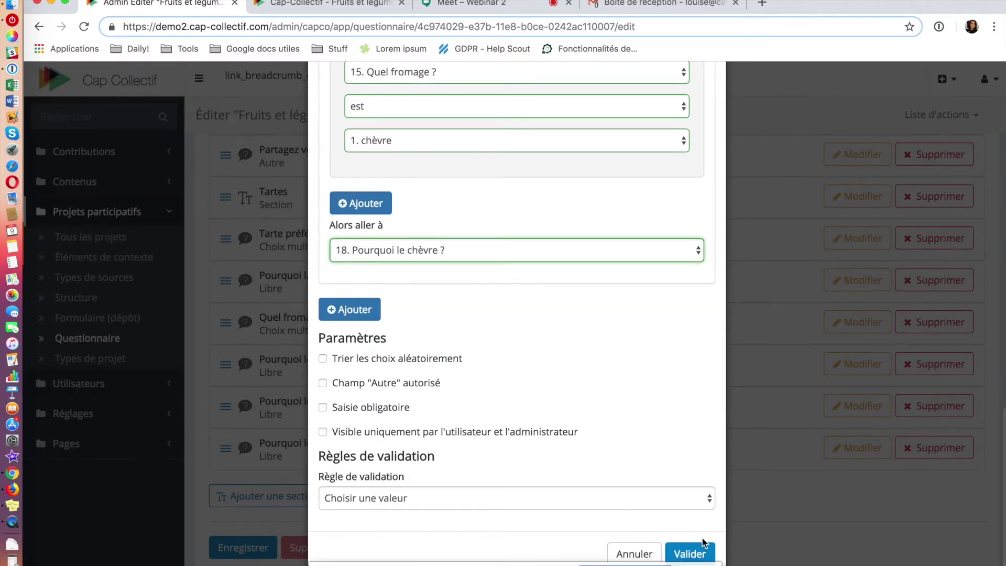
click(705, 554)
Save the Fruits et légumes questionnaire and reload its public page
scroll(542, 489, down, 2)
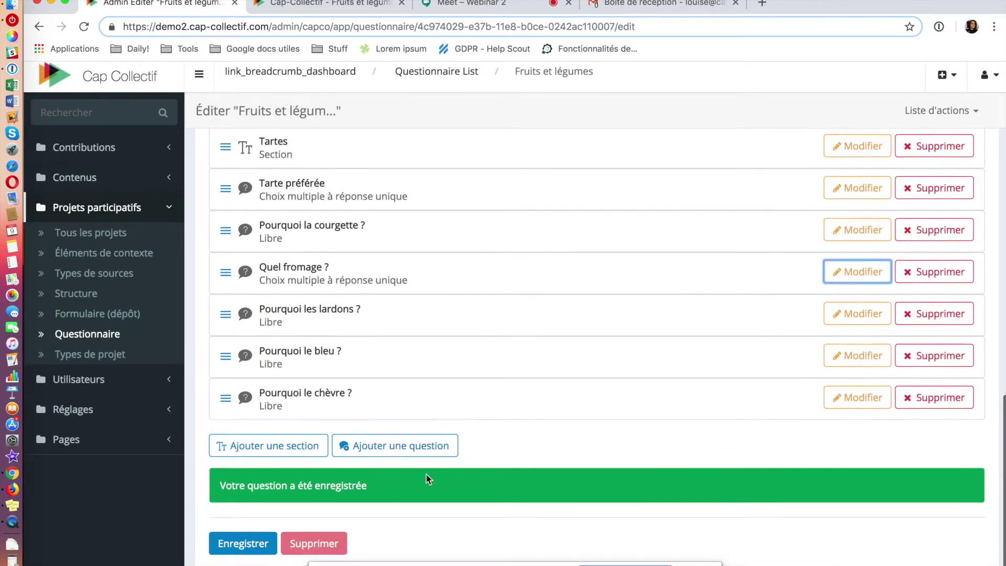
click(242, 546)
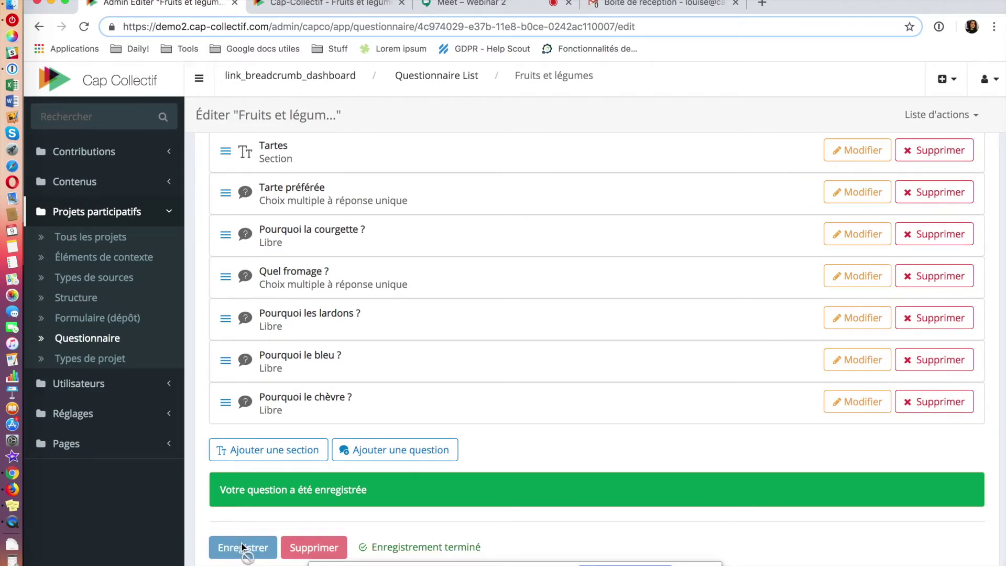
click(331, 6)
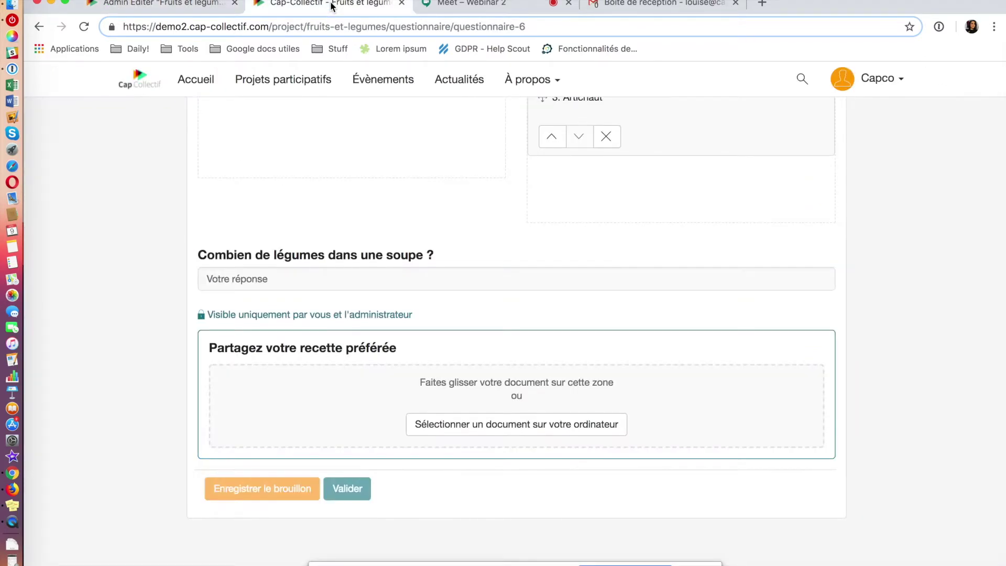
key(super+r)
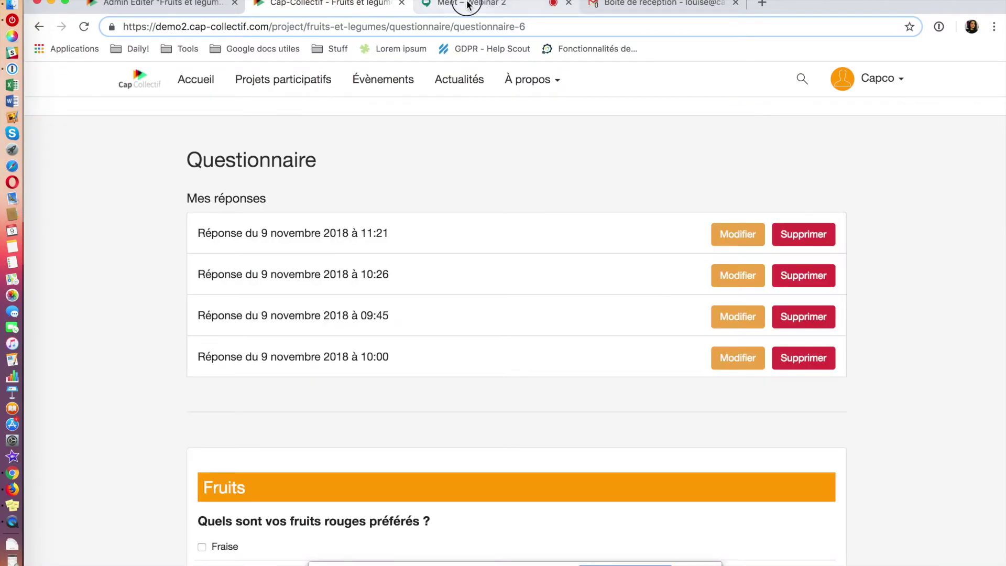
Switch to Google Meet to check the webinar chat for messages, and return to the public questionnaire page
click(461, 5)
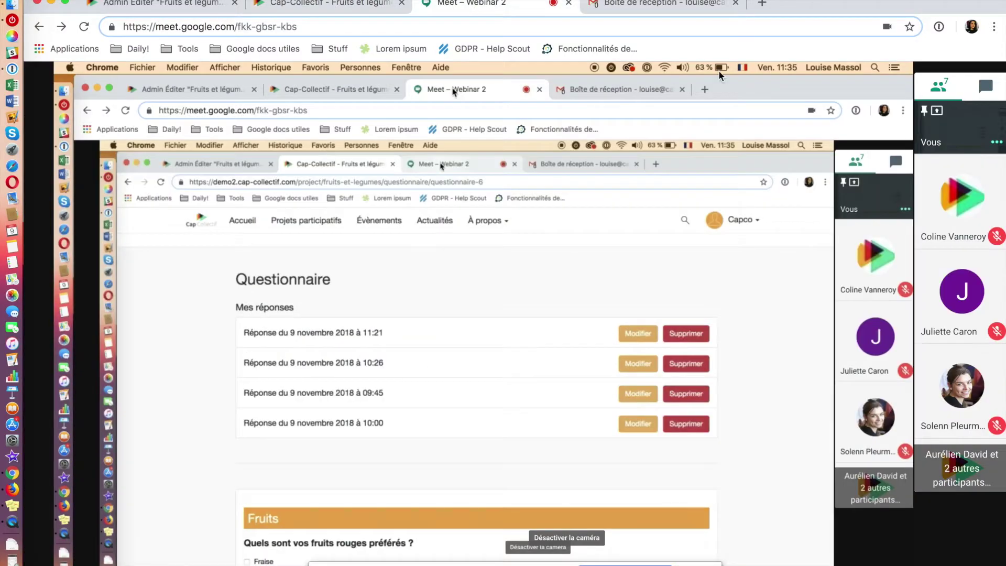
click(986, 87)
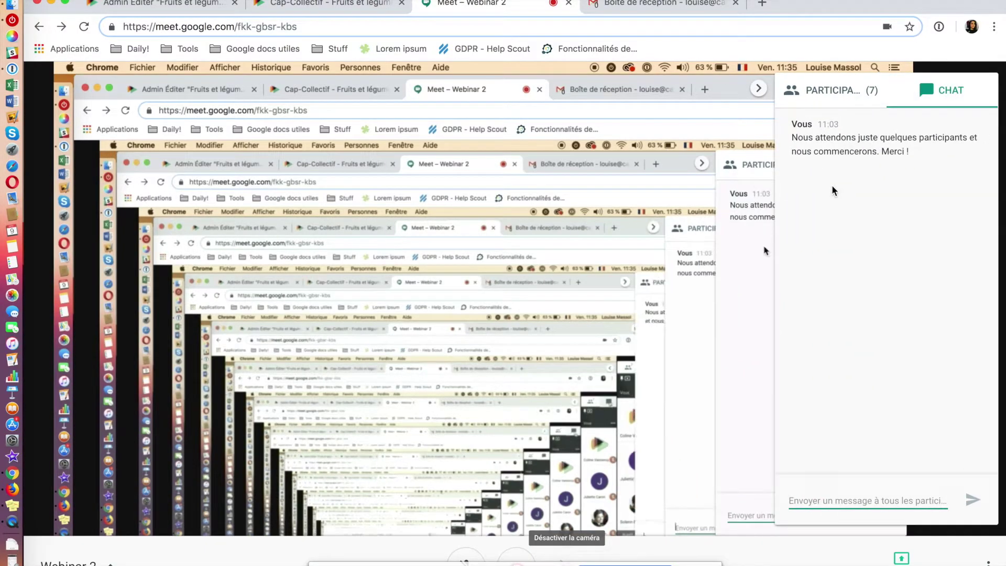
click(292, 4)
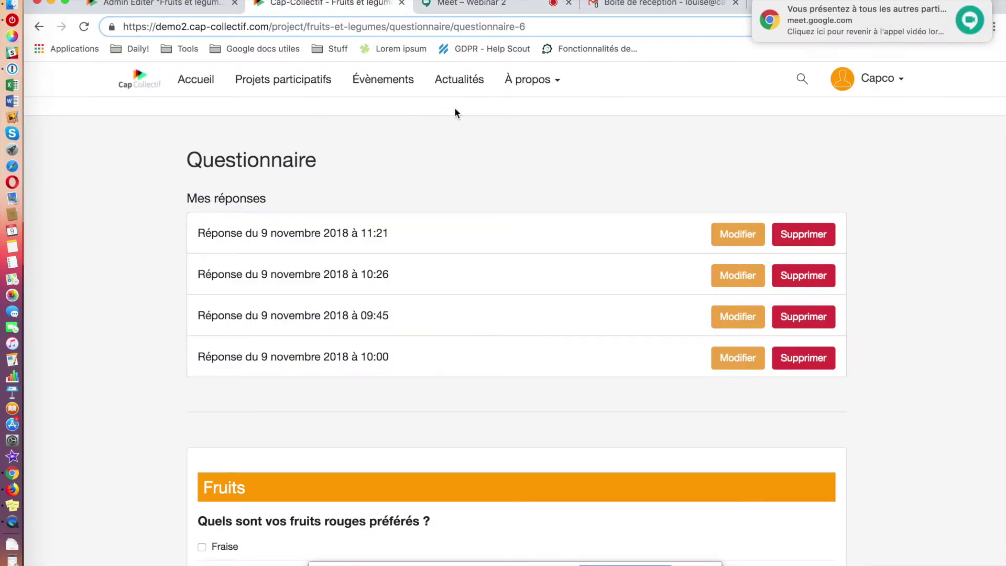
In the Tartes section, test the answer courgette and fill in "parce que" under "Pourquoi la courgette ?"
scroll(492, 212, down, 10)
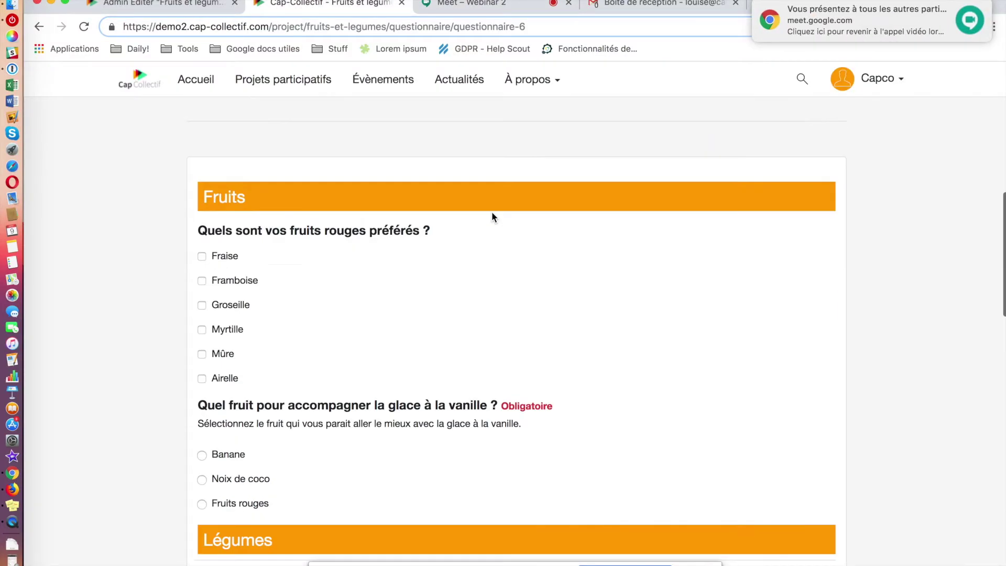
scroll(492, 212, down, 14)
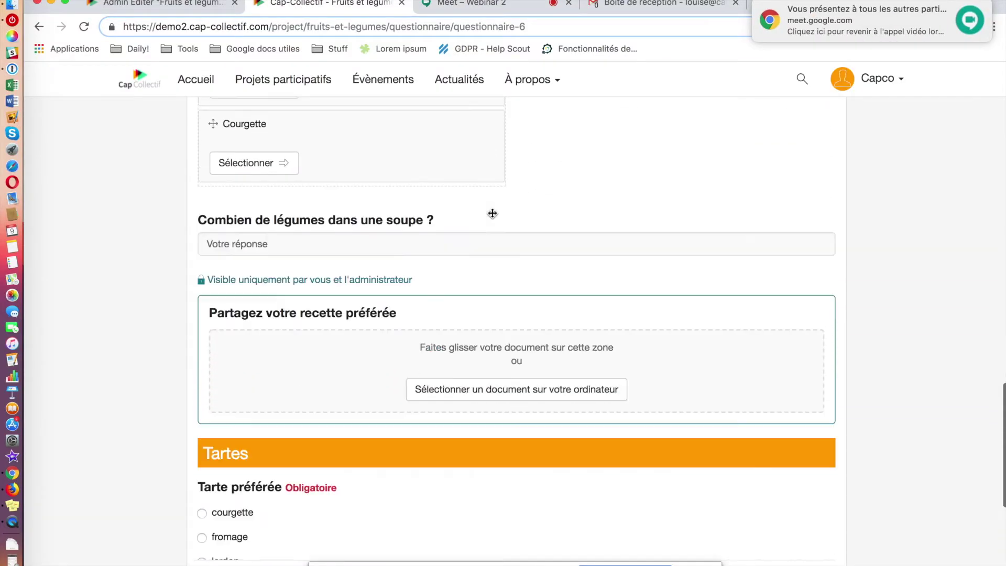
scroll(493, 213, down, 3)
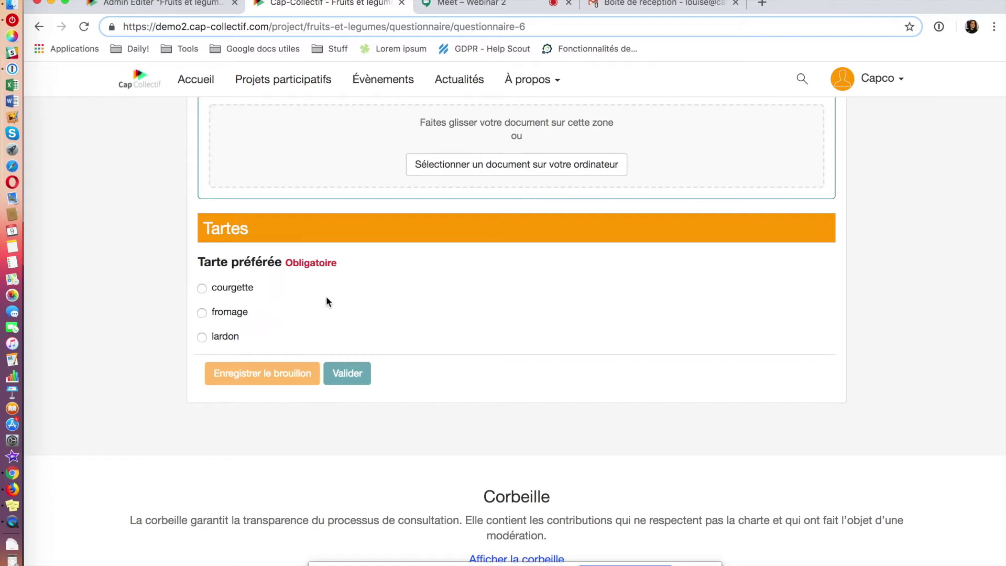
click(202, 288)
click(290, 385)
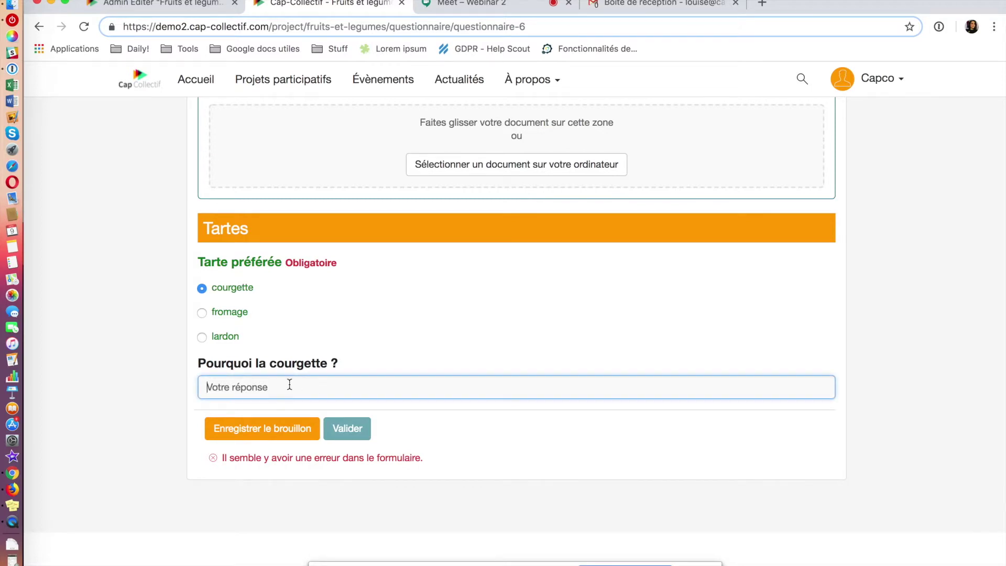
text(Courg)
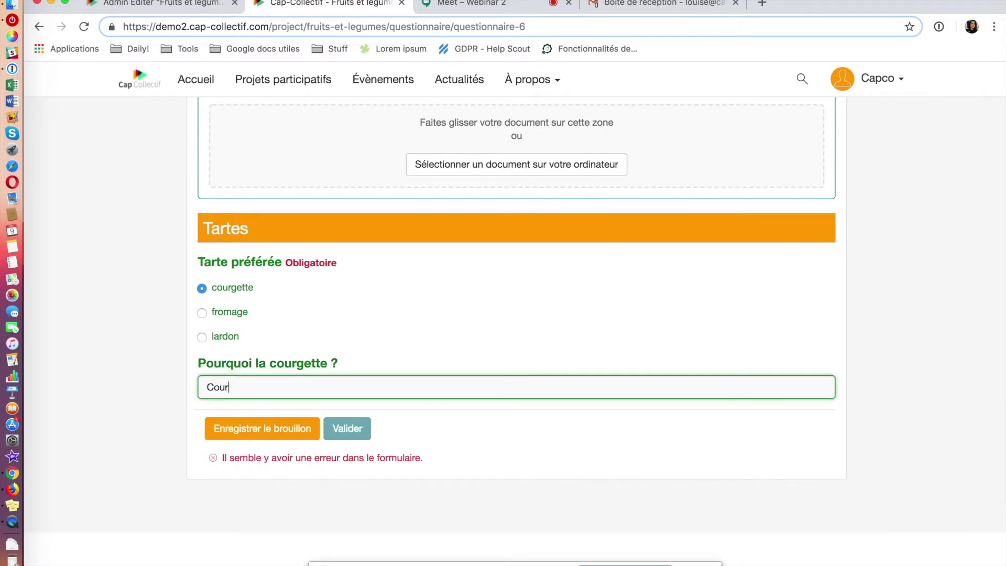
key(BackSpace)
key(BackSpace)
key(BackSpace)
key(BackSpace)
key(BackSpace)
text(parce que)
Test the fromage branch of Tarte préférée by choosing bleu and subsequently chèvre for "Quel fromage ?"
click(203, 313)
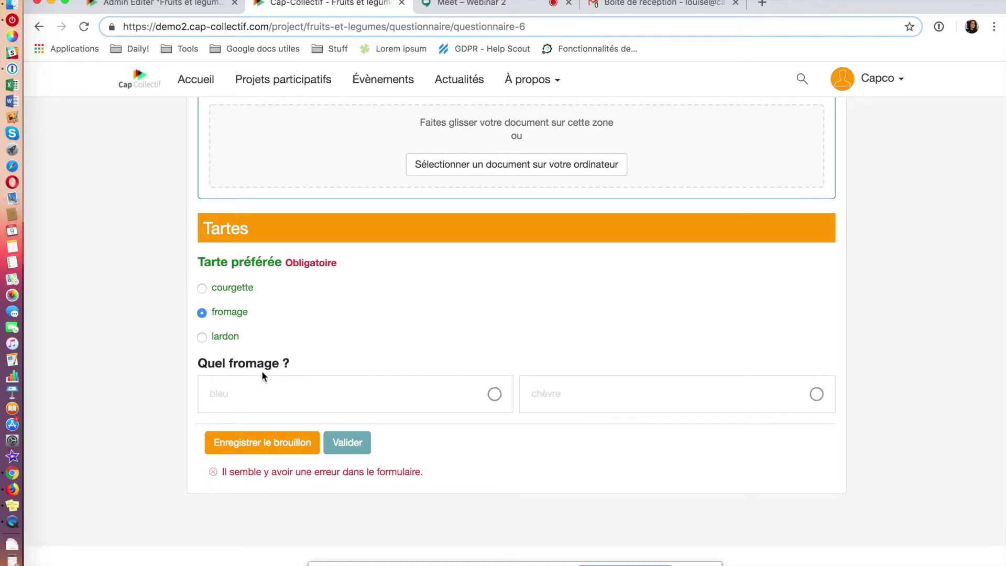
click(444, 393)
click(312, 427)
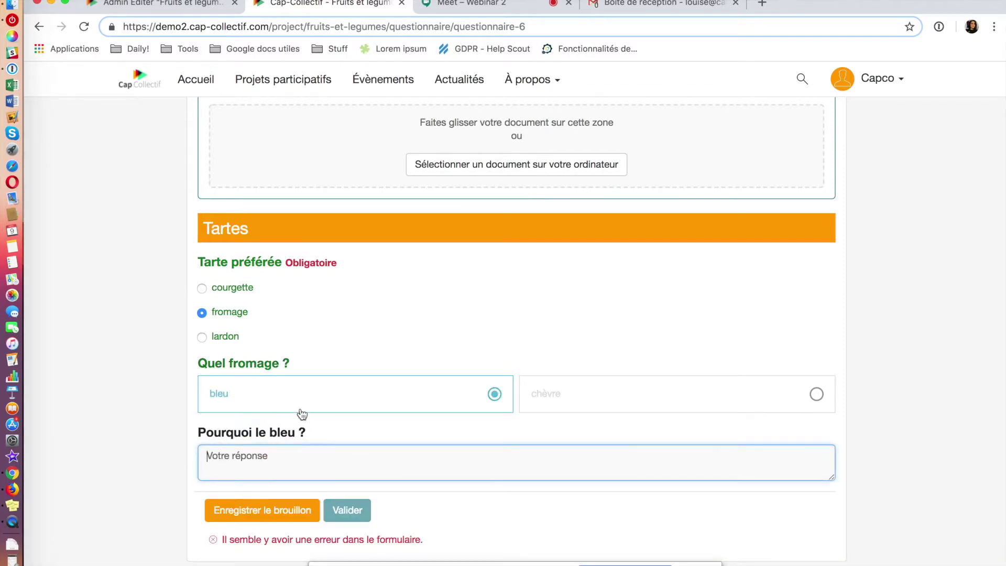
click(666, 392)
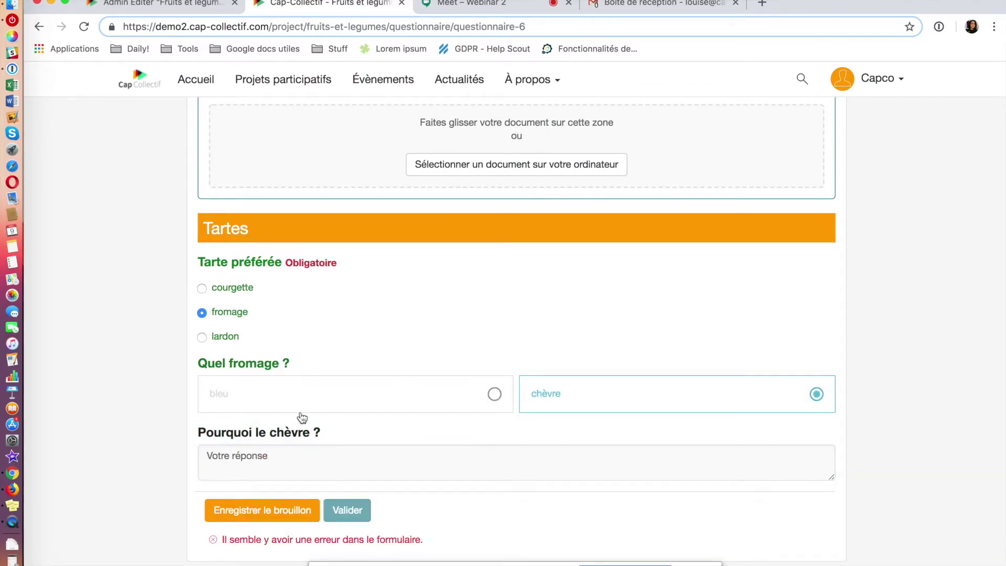
Select lardon as the Tarte préférée and answer "Pourquoi les lardons ?" with "c'est bon"
click(210, 340)
click(269, 391)
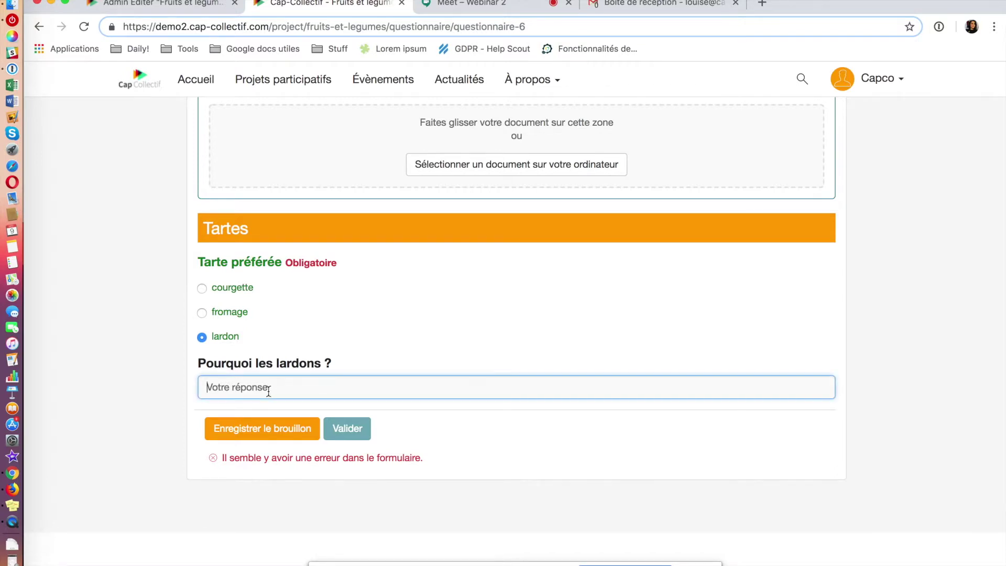
text(c'est b)
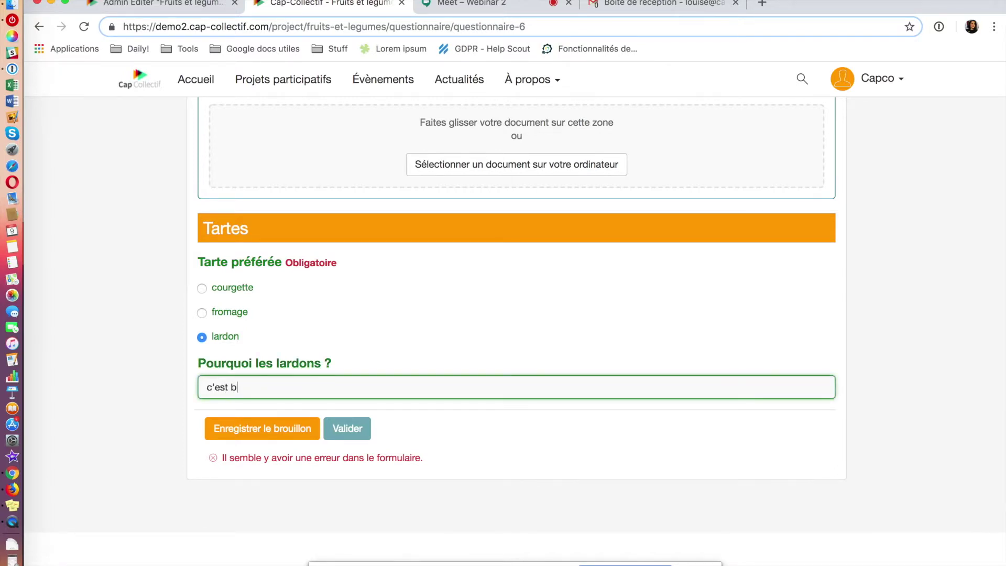
text(ion)
click(271, 352)
click(275, 389)
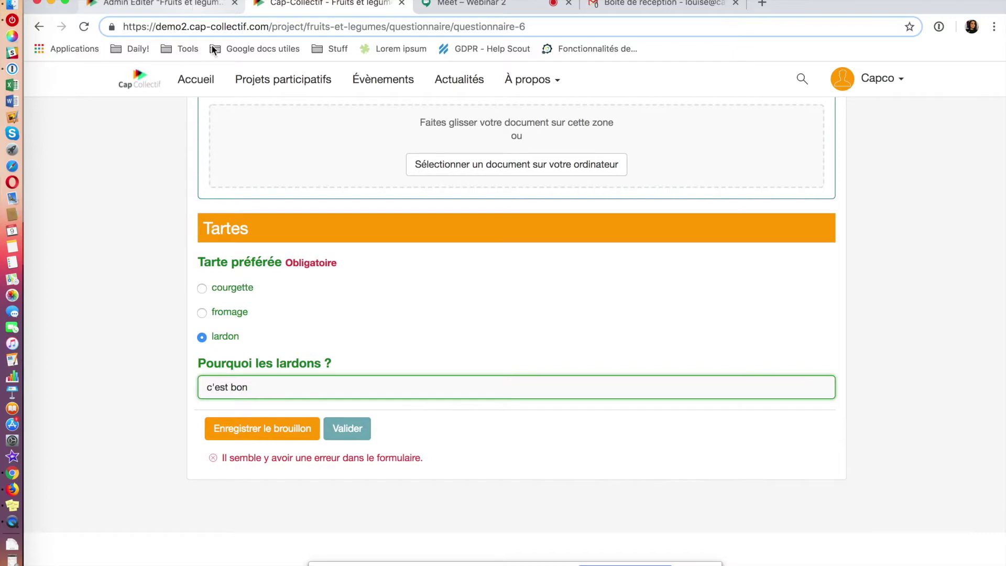
In the Fruits section, select Banane as the fruit to accompany vanilla ice cream
scroll(268, 178, up, 6)
scroll(265, 175, up, 10)
scroll(265, 175, down, 11)
scroll(265, 175, down, 4)
scroll(265, 175, up, 12)
click(214, 174)
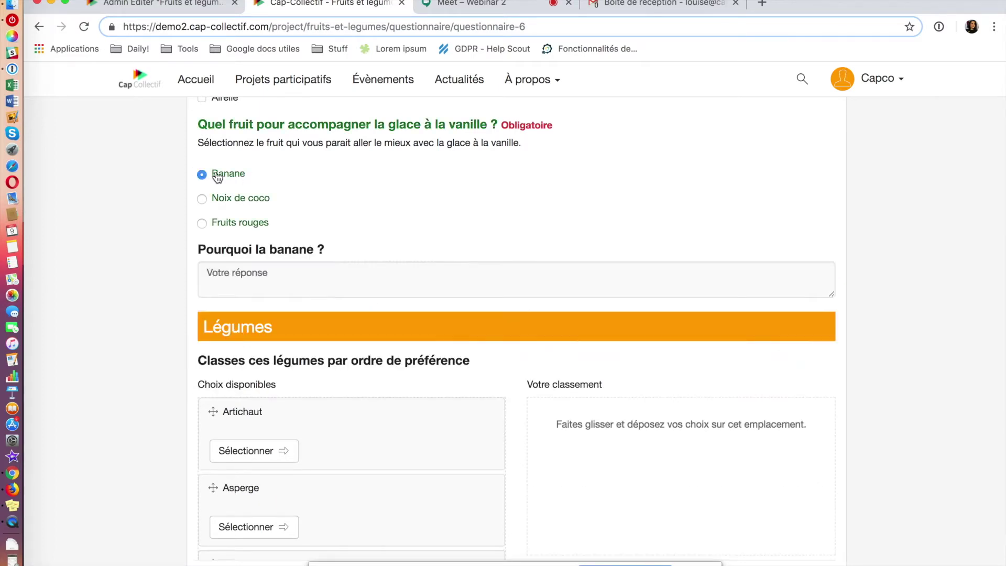
Answer "Pourquoi la banane ?" in the Fruits section with "..." and go to the end of the questionnaire
click(251, 281)
text(...)
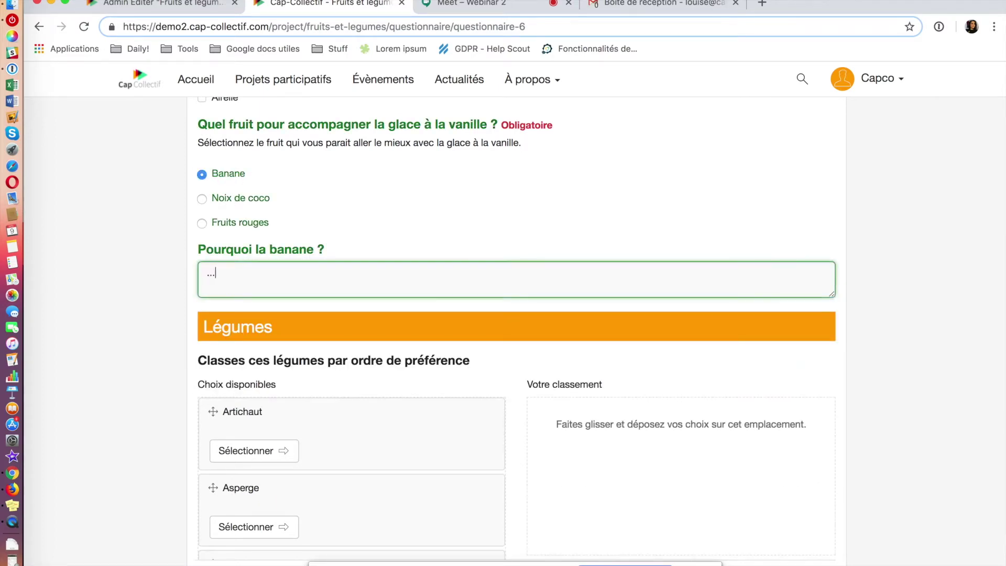
scroll(250, 281, down, 15)
scroll(321, 382, down, 2)
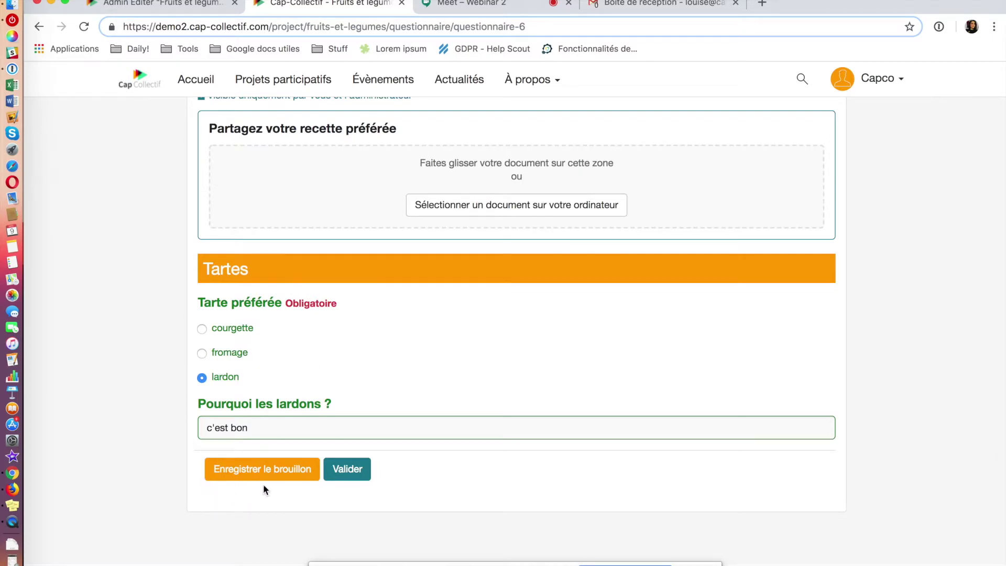
Review the completed questionnaire from the Fruits section down to the Tartes section and its draft-saving and validation options
scroll(292, 265, up, 10)
scroll(295, 261, up, 7)
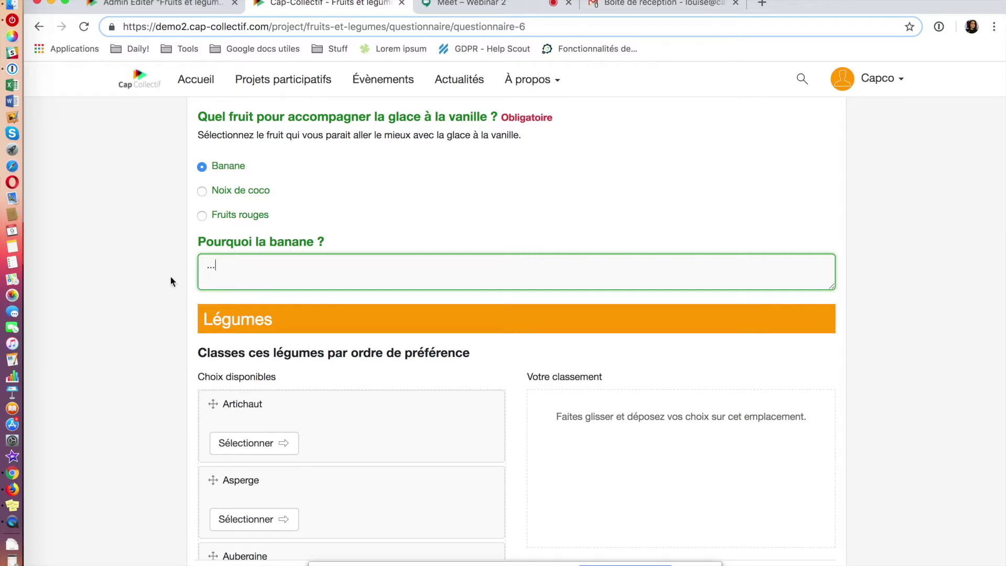
scroll(171, 285, up, 4)
click(171, 285)
scroll(424, 342, down, 20)
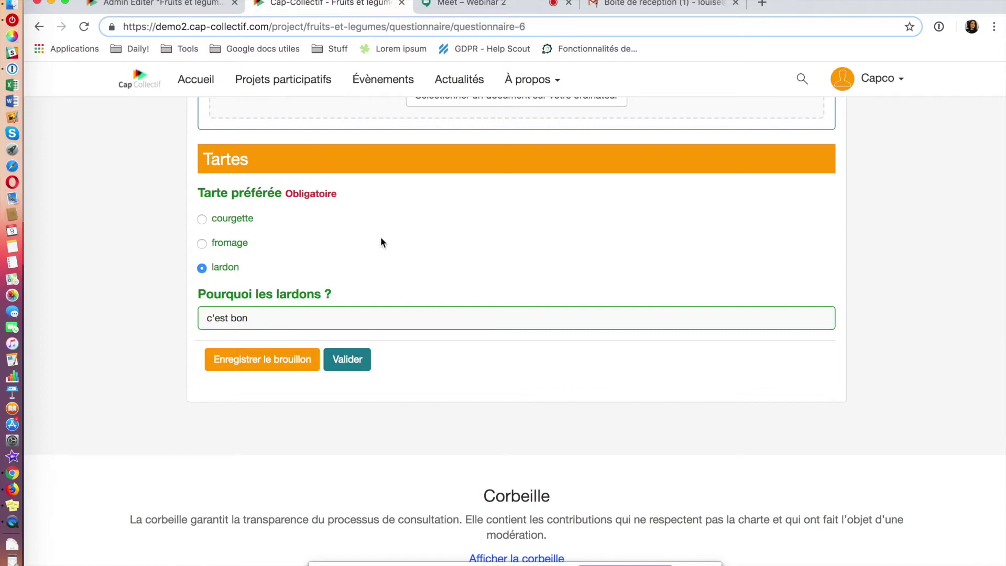
scroll(381, 237, up, 3)
scroll(382, 237, down, 3)
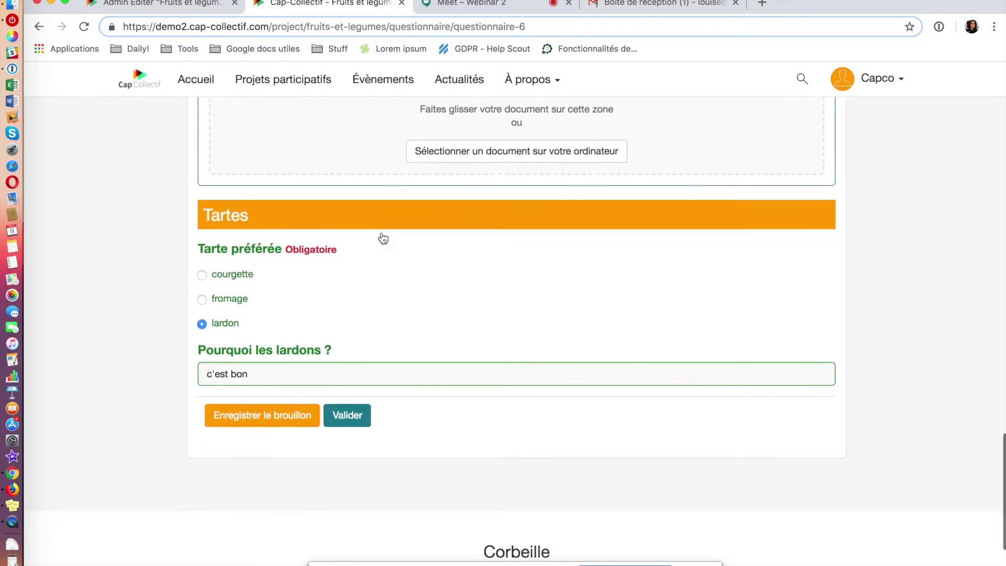
scroll(383, 238, down, 2)
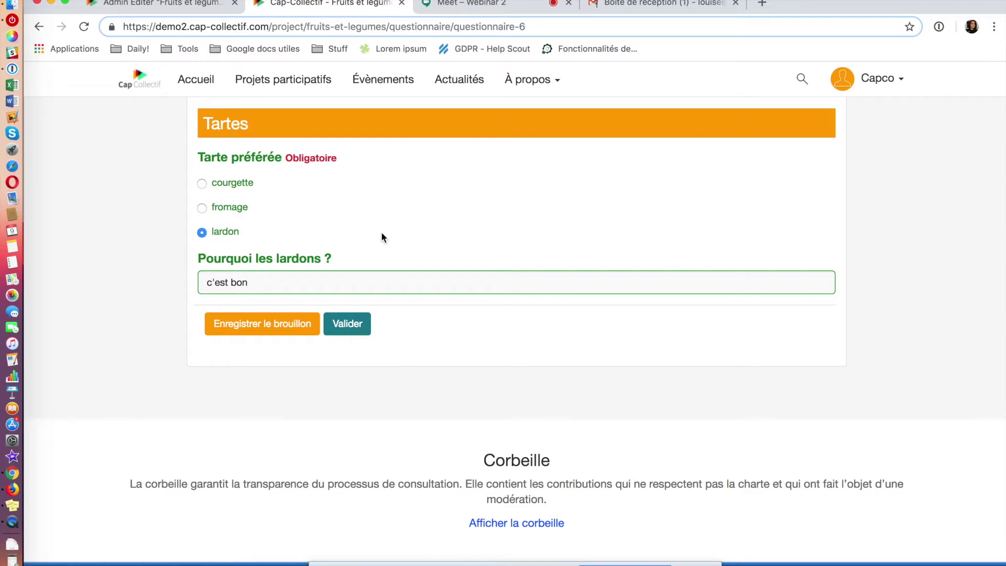
scroll(382, 237, up, 1)
Return to the "Fruits et légumes" questionnaire editor and review its list of sections and questions
key(ctrl+shift+Tab)
scroll(642, 369, up, 4)
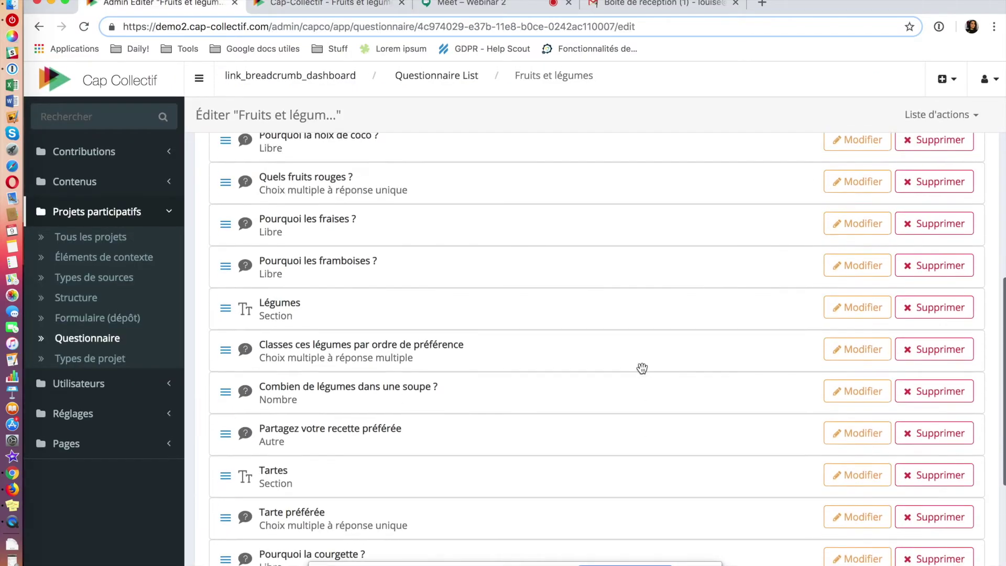
scroll(730, 371, down, 5)
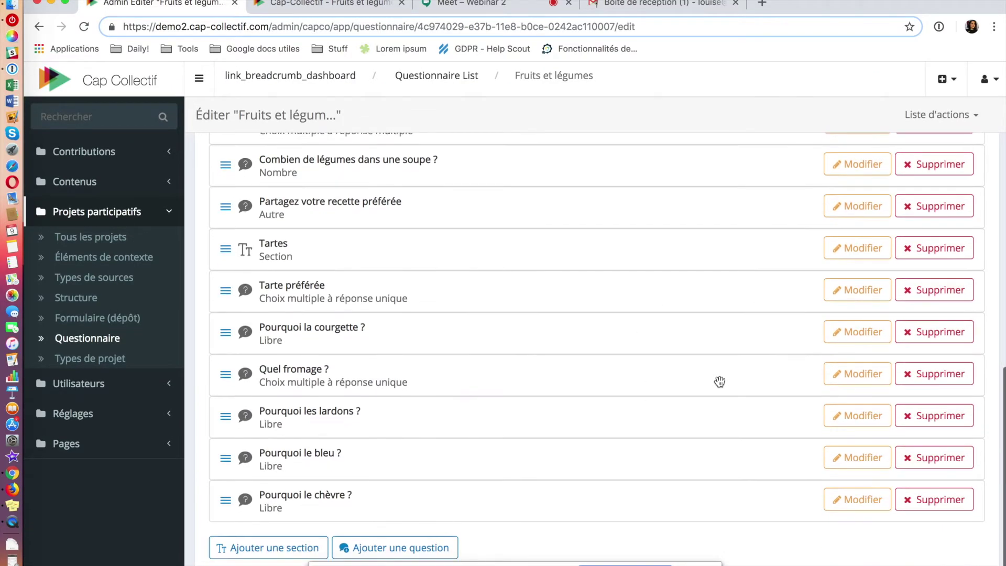
scroll(720, 381, down, 2)
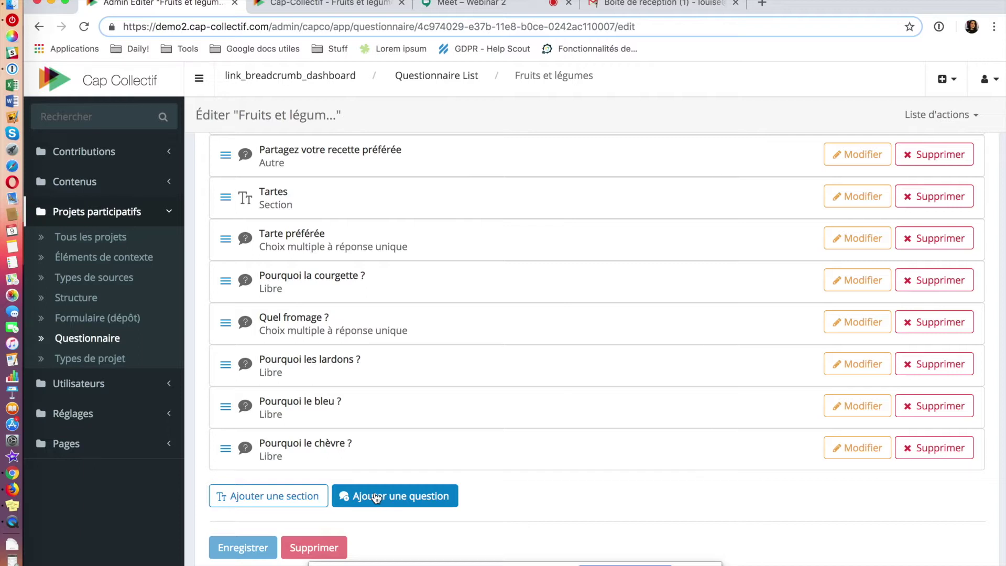
Open the proposal form list in a separate tab and open the form linked to the project Budget participatif 2018
super+click(126, 320)
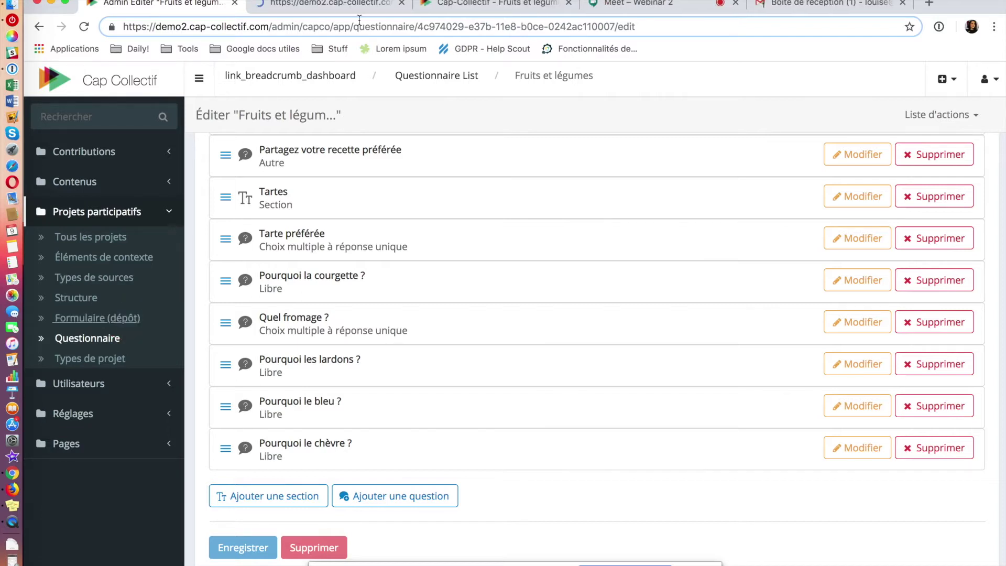
click(348, 4)
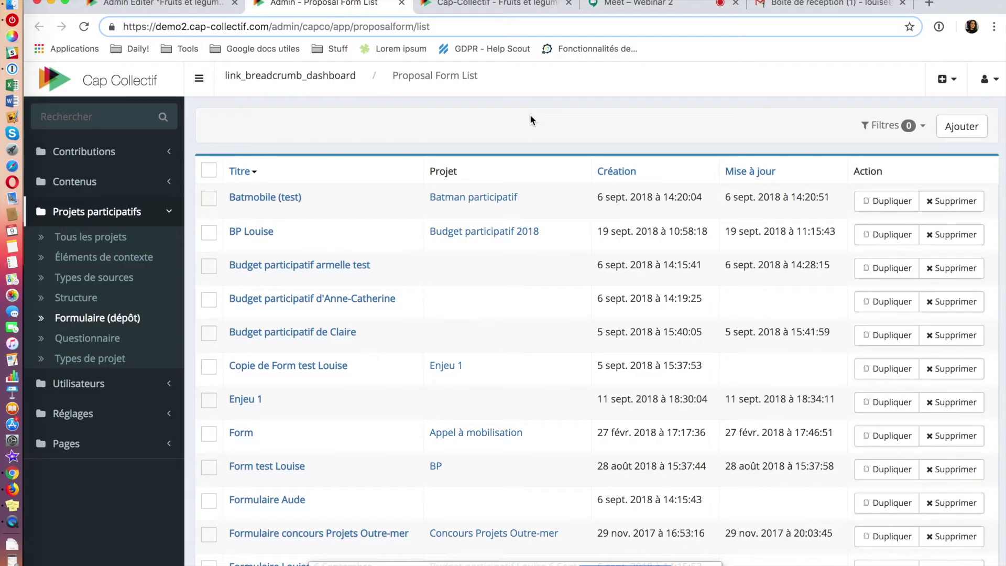
click(257, 236)
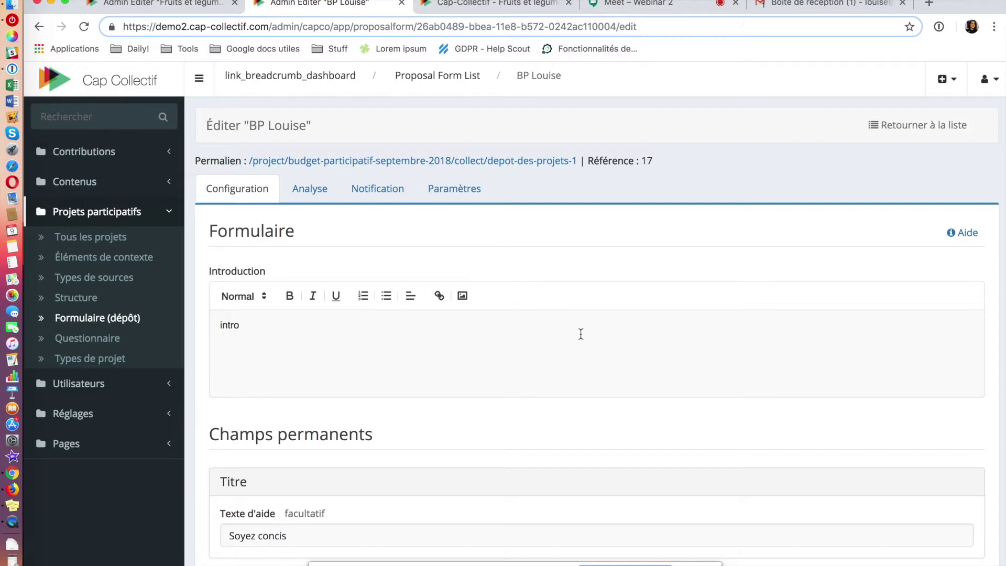
Examine the proposal form's configuration, from the permanent and optional fields down to the Champs personnalisés
scroll(581, 335, down, 5)
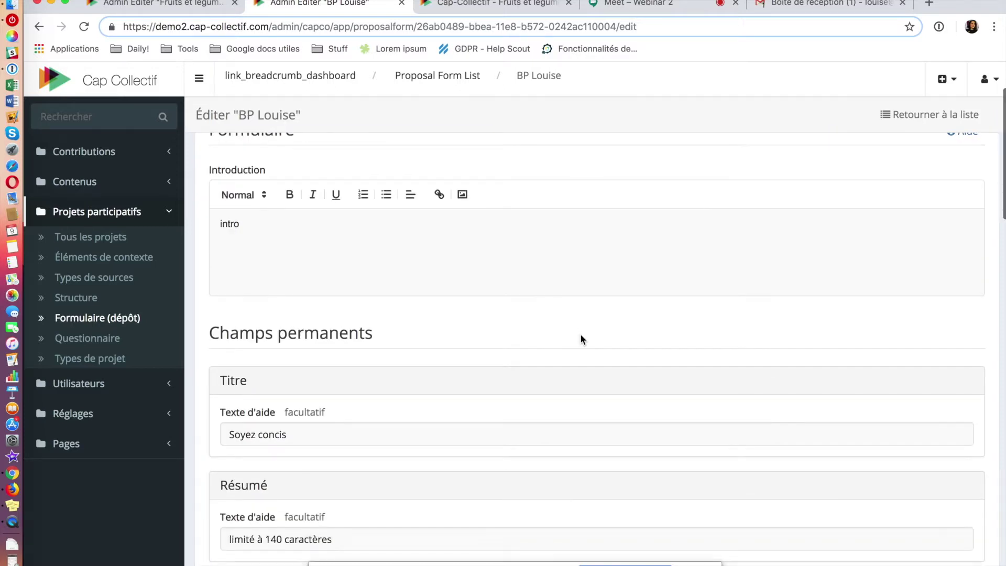
scroll(580, 333, down, 14)
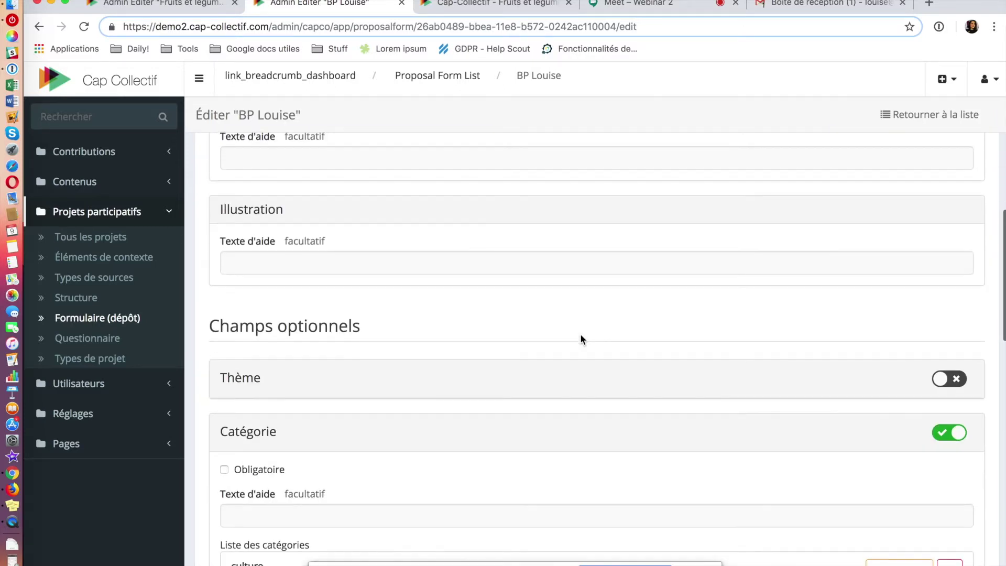
scroll(580, 334, down, 3)
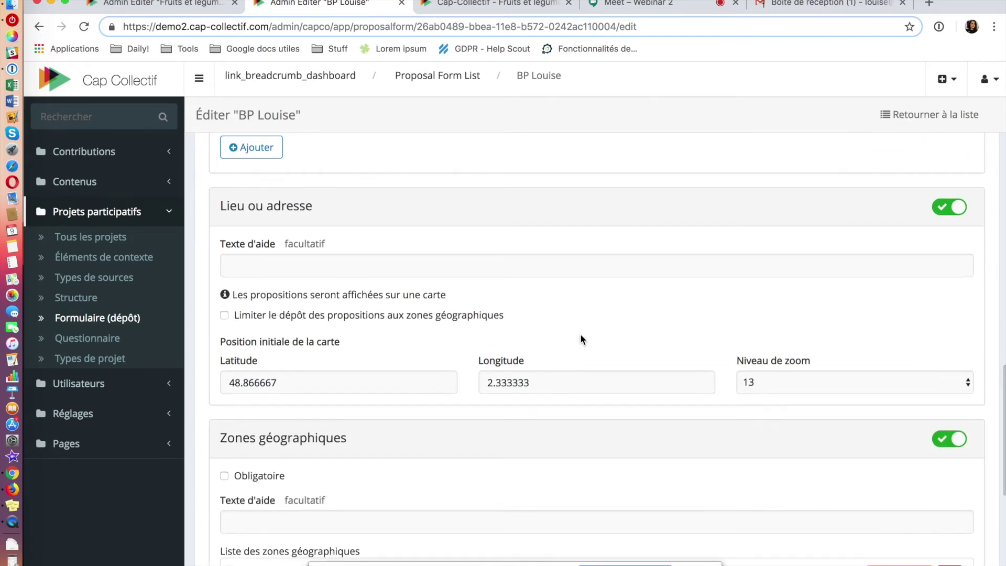
scroll(580, 333, up, 5)
scroll(580, 334, down, 3)
scroll(580, 334, down, 10)
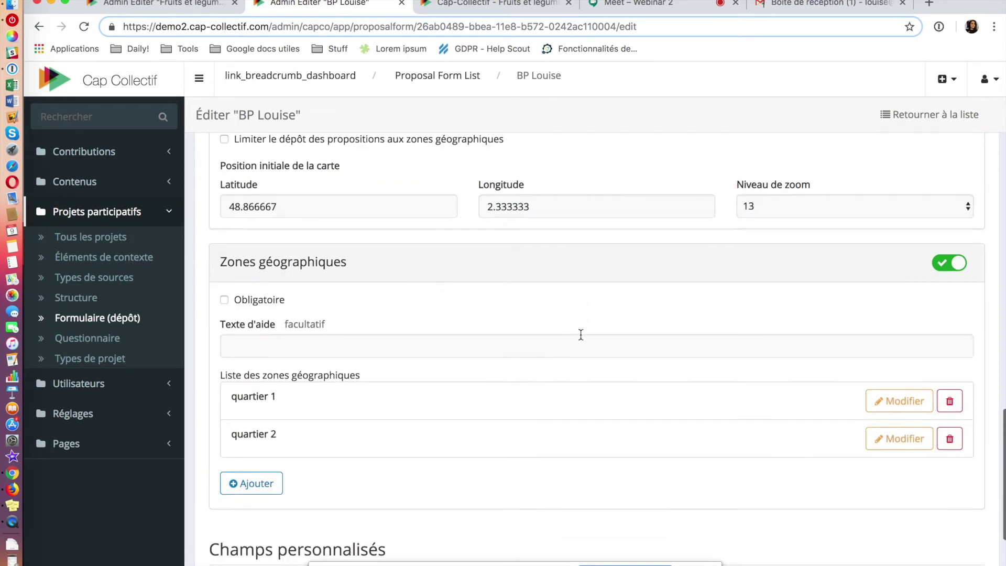
scroll(580, 339, down, 1)
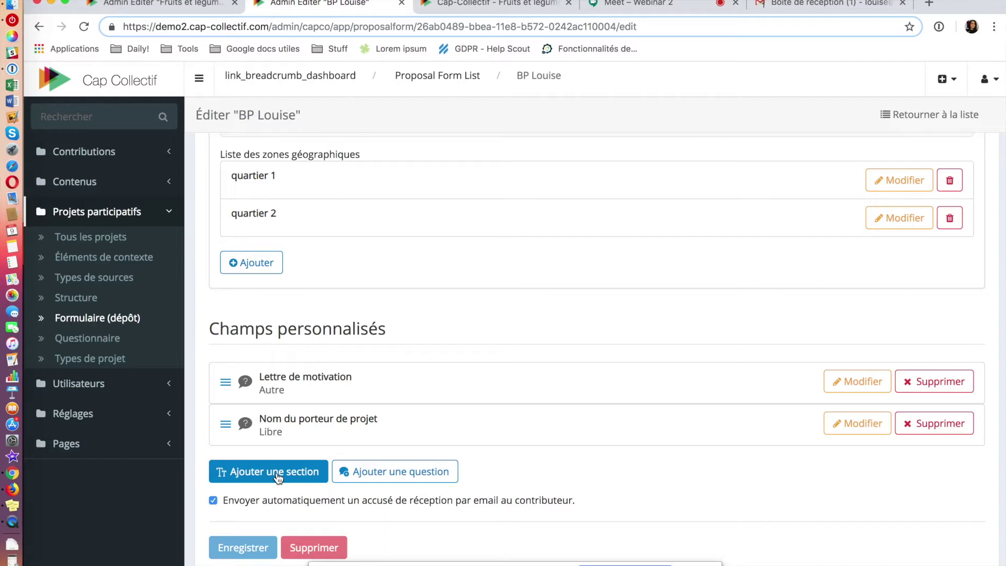
Start a new custom question in the proposal form, look through the available response formats, and cancel it
click(393, 474)
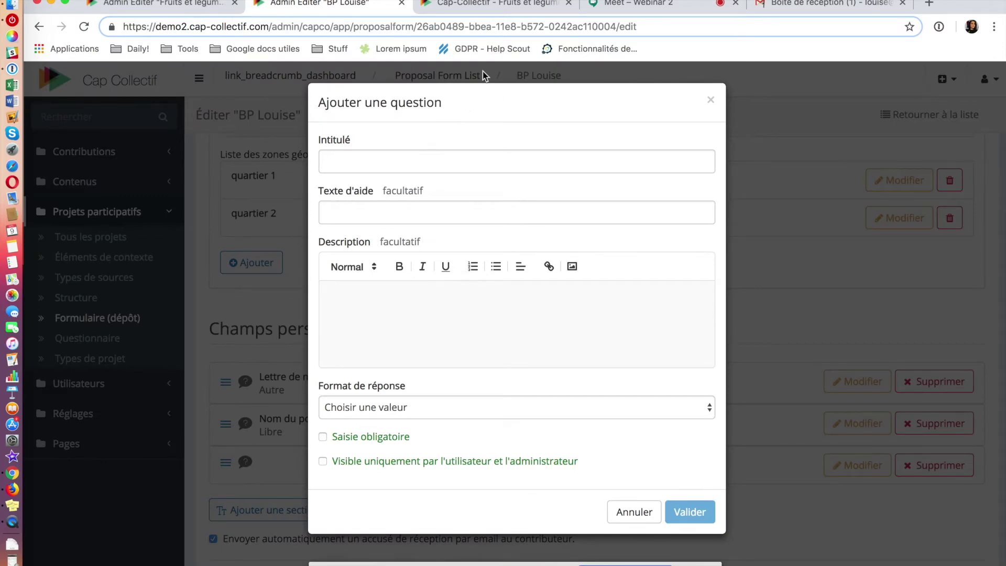
click(488, 418)
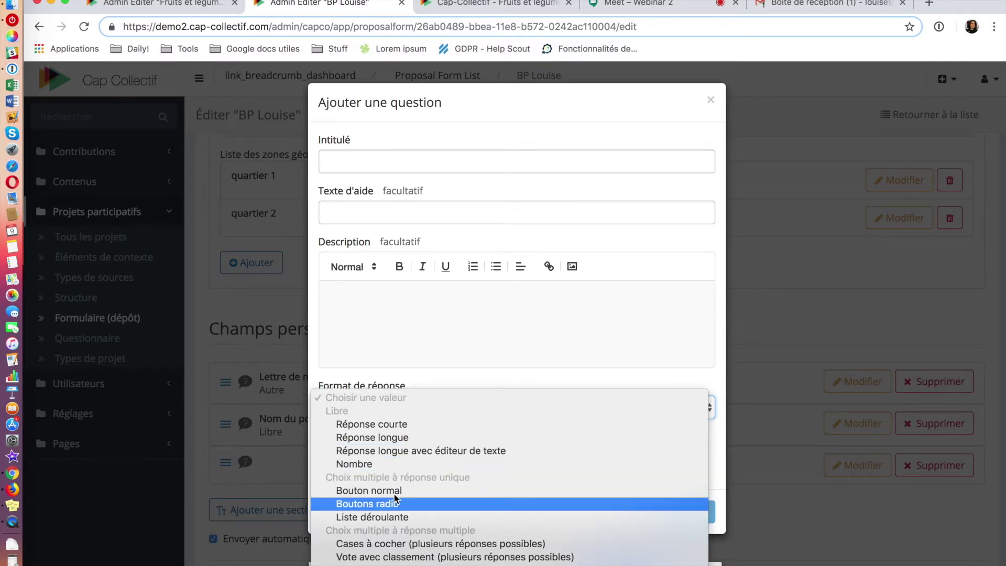
click(455, 374)
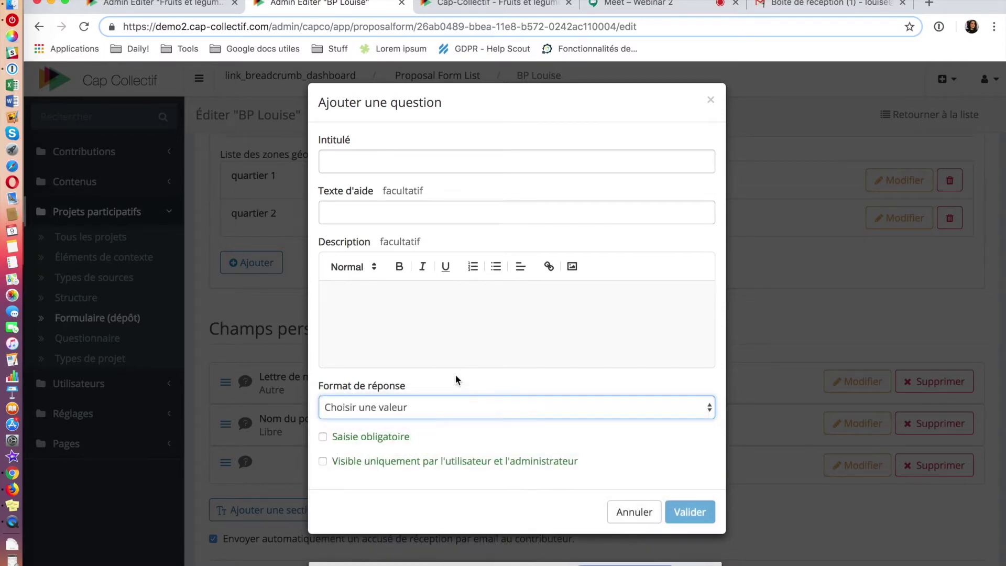
click(634, 516)
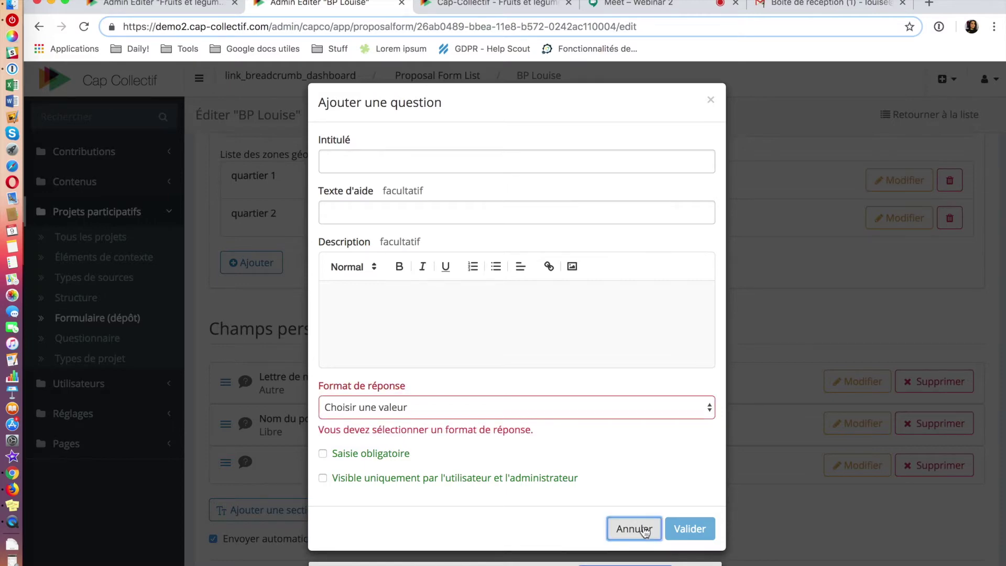
click(649, 530)
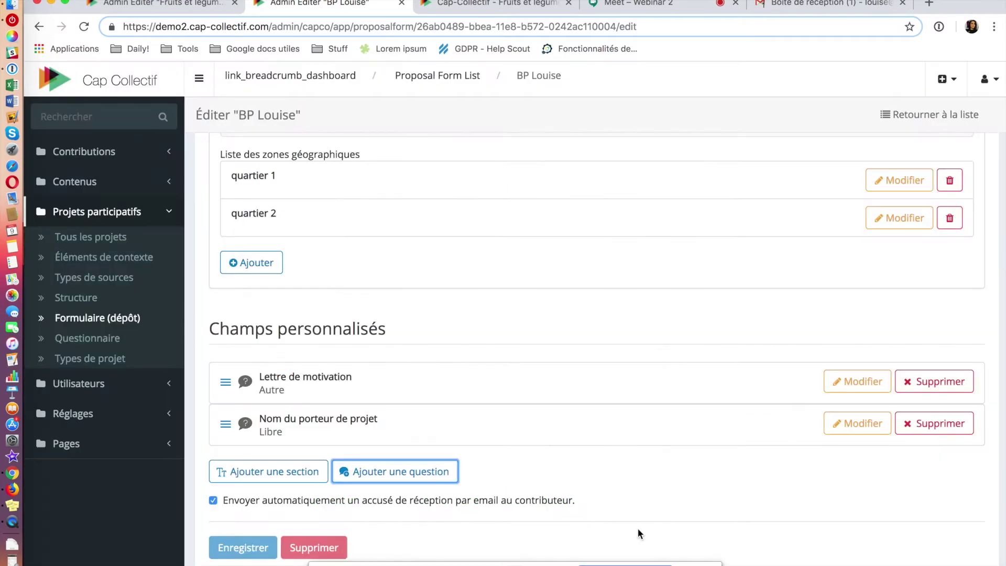
Open the questionnaire list in a separate tab
super+click(89, 339)
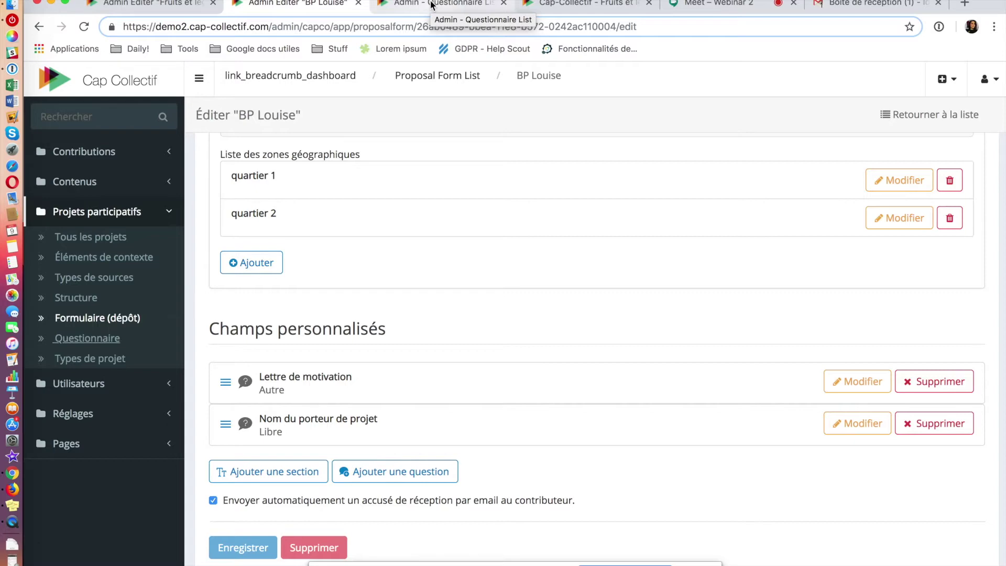
click(432, 5)
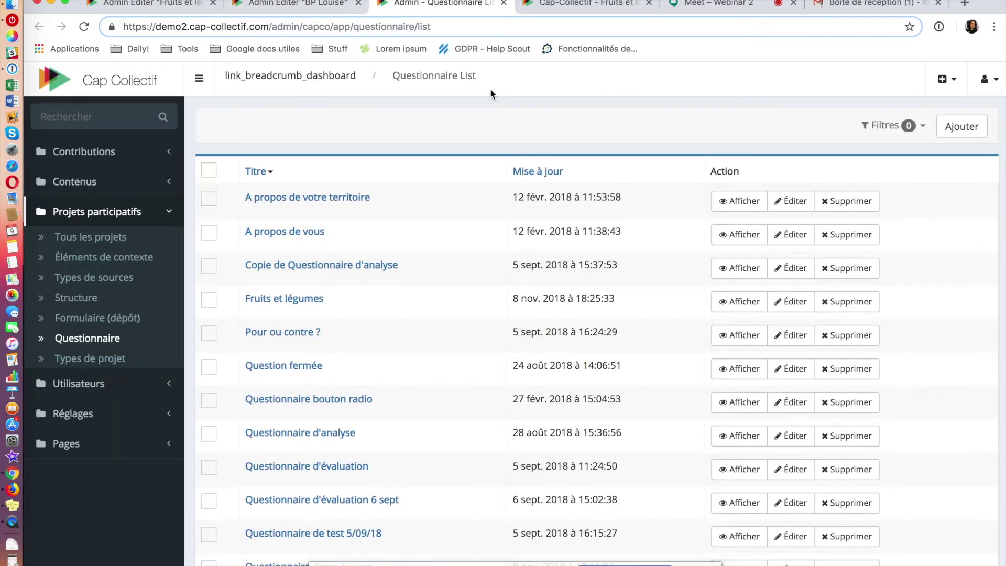
Switch to the public "Fruits et légumes" page and review the submitted responses and the questionnaire's Fruits section
click(540, 8)
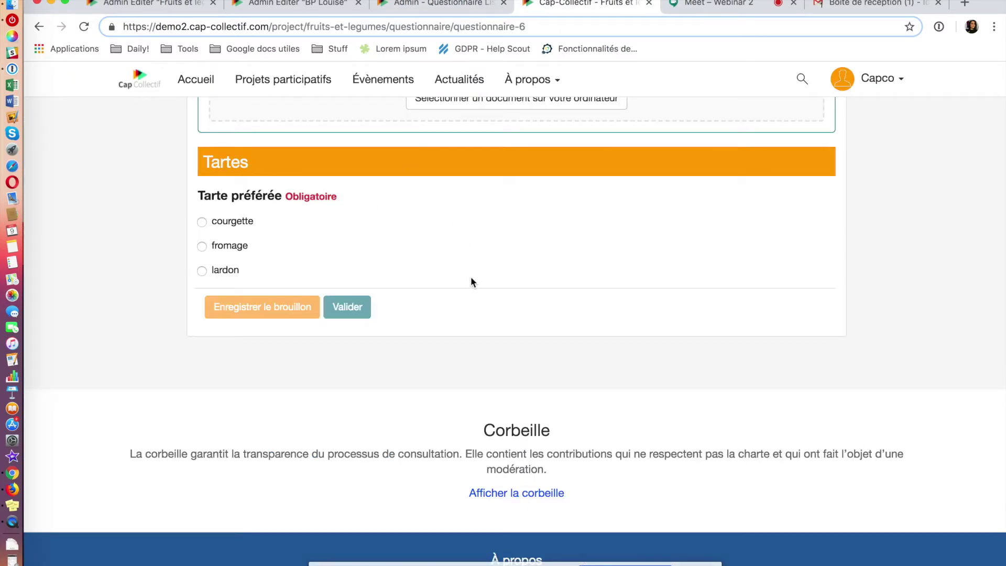
scroll(470, 276, up, 10)
scroll(471, 280, up, 15)
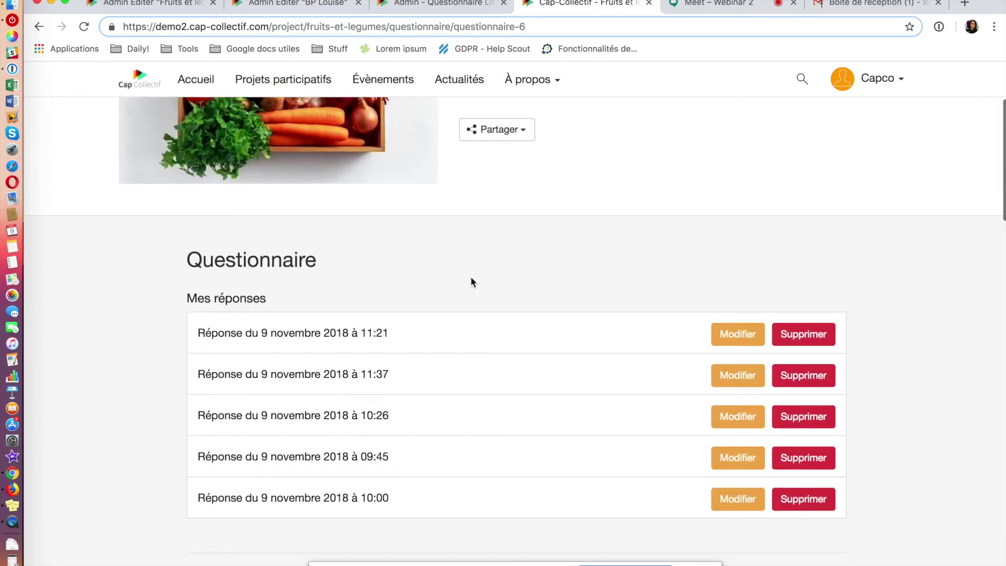
scroll(471, 279, down, 2)
scroll(471, 278, down, 6)
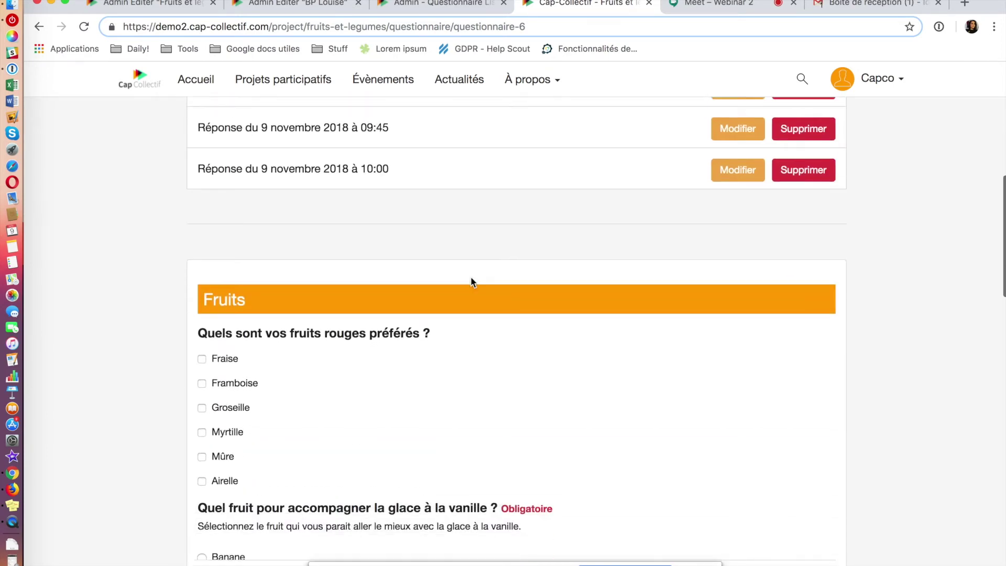
scroll(473, 283, down, 1)
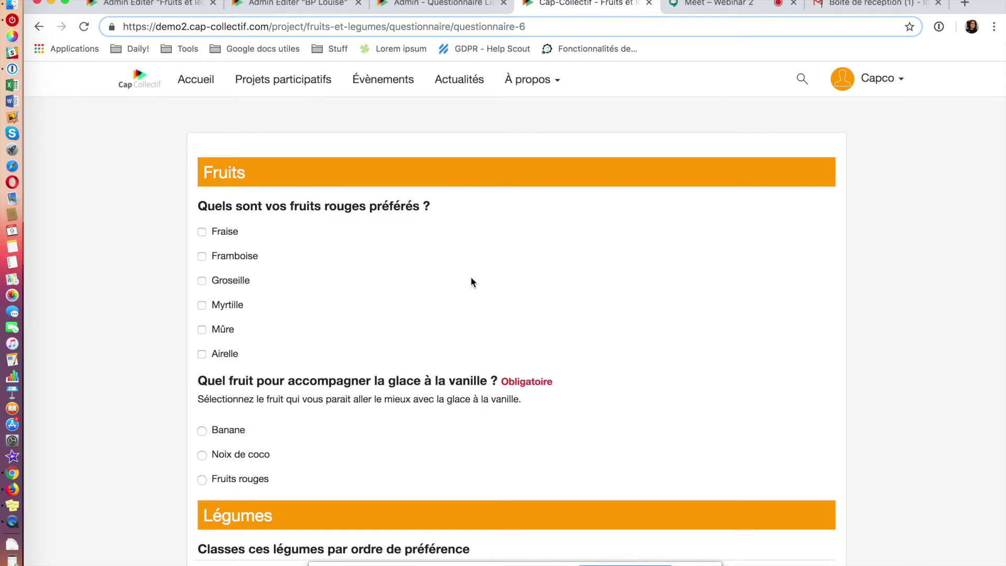
scroll(471, 281, up, 8)
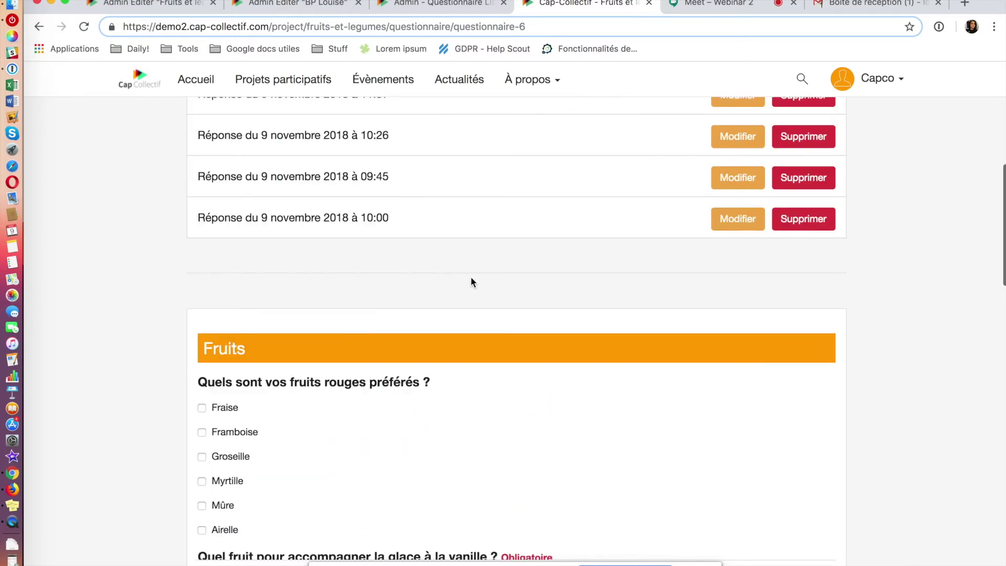
scroll(470, 281, up, 2)
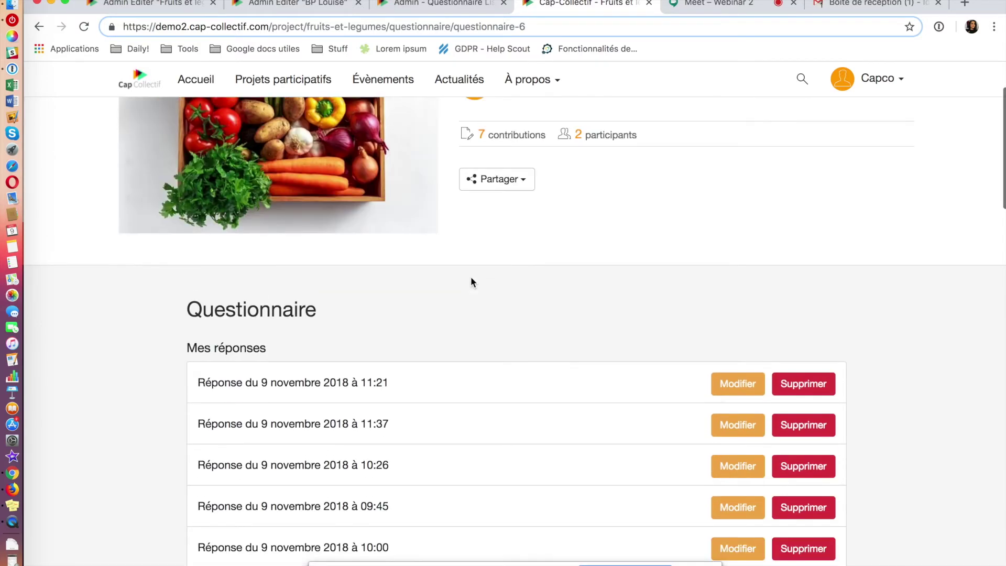
Open the print preview of the public questionnaire and examine how its questions, jump instructions and answer lines are laid out
click(102, 0)
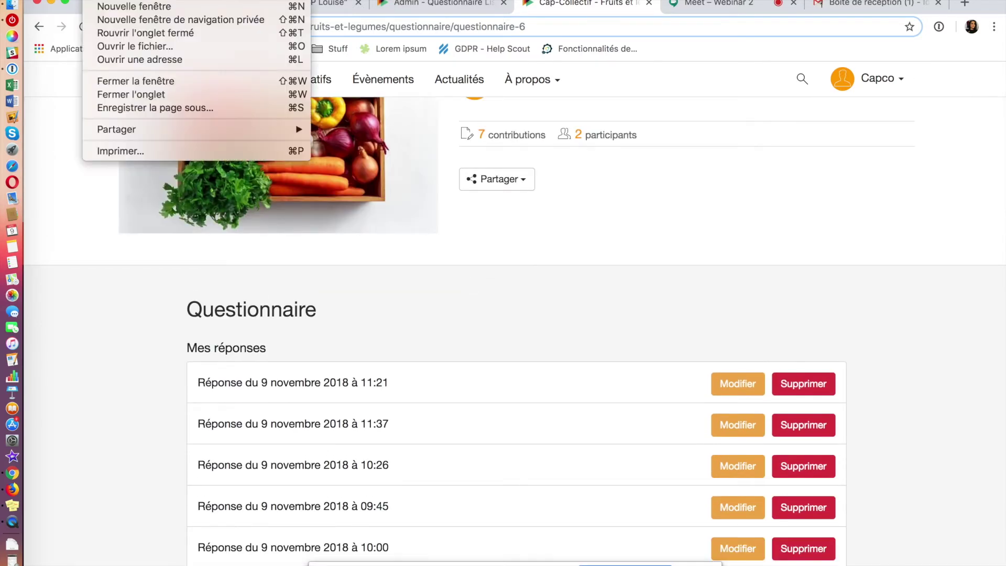
click(115, 150)
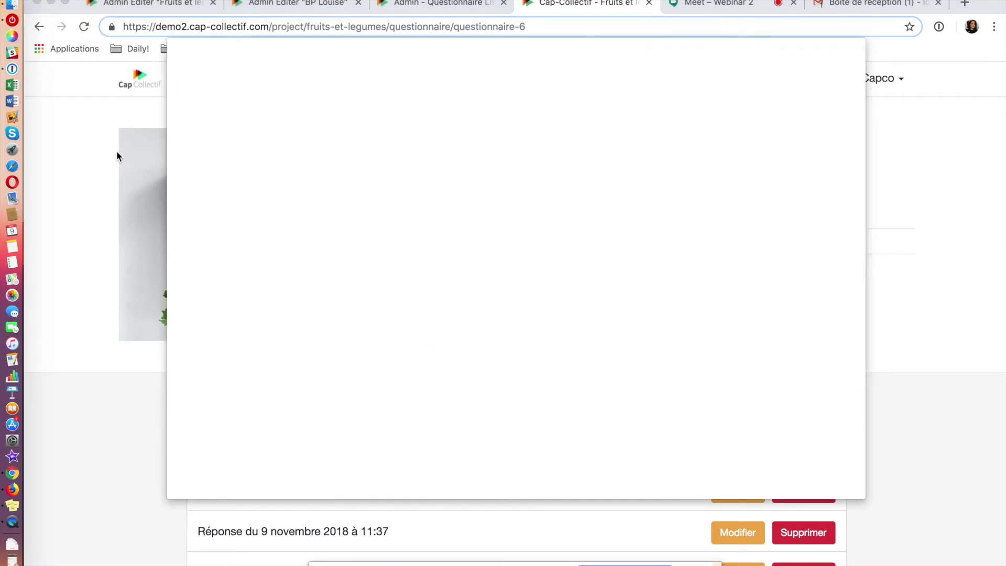
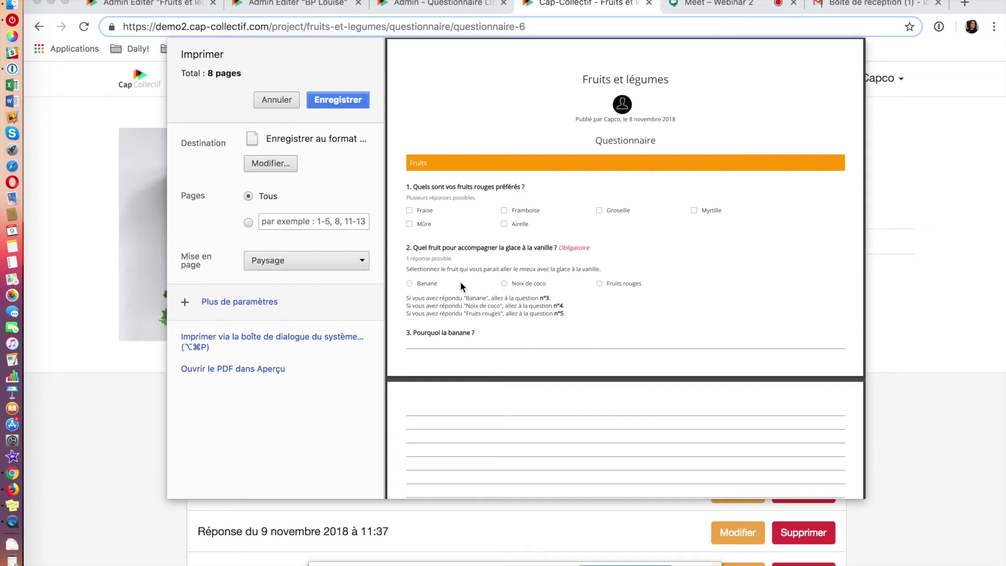
scroll(441, 287, down, 2)
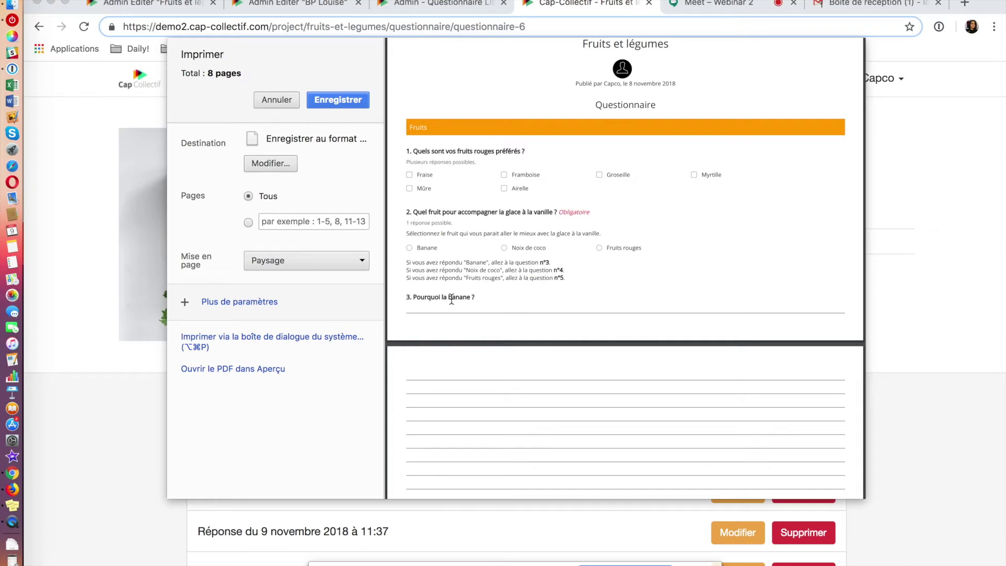
scroll(493, 342, down, 3)
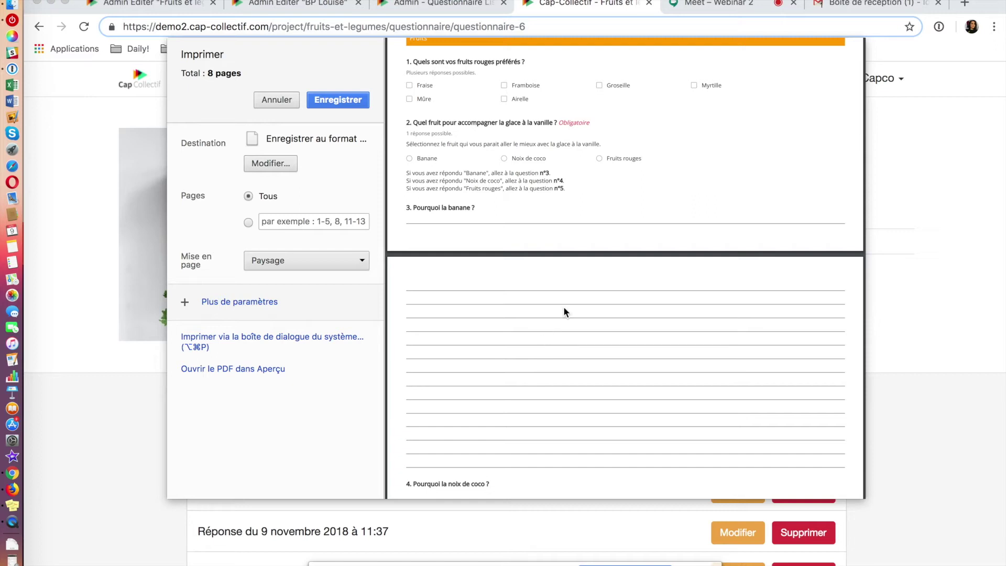
Examine the rest of the Fruits section in the print preview, including its jump instructions and free-text answer lines
scroll(564, 310, down, 3)
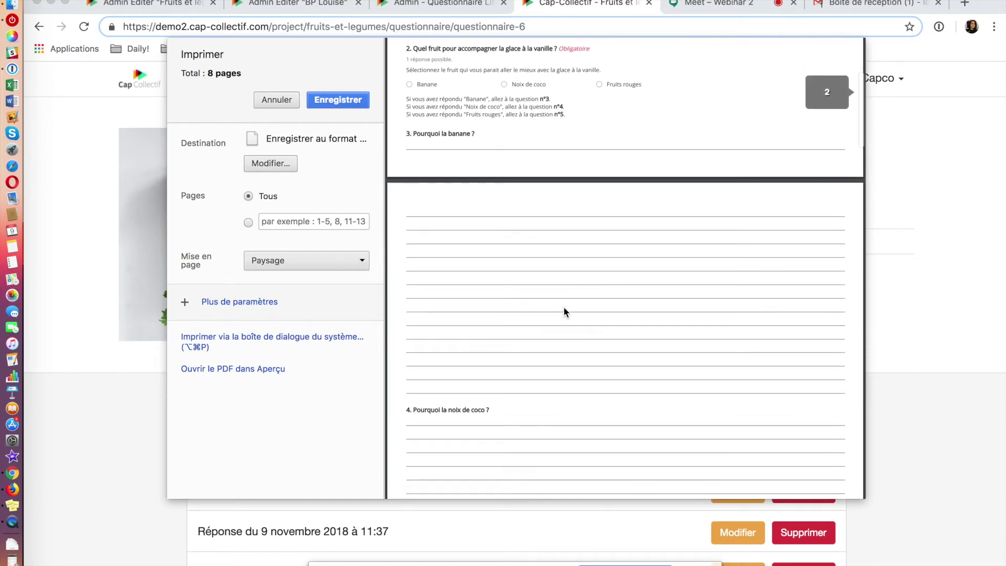
scroll(565, 312, down, 3)
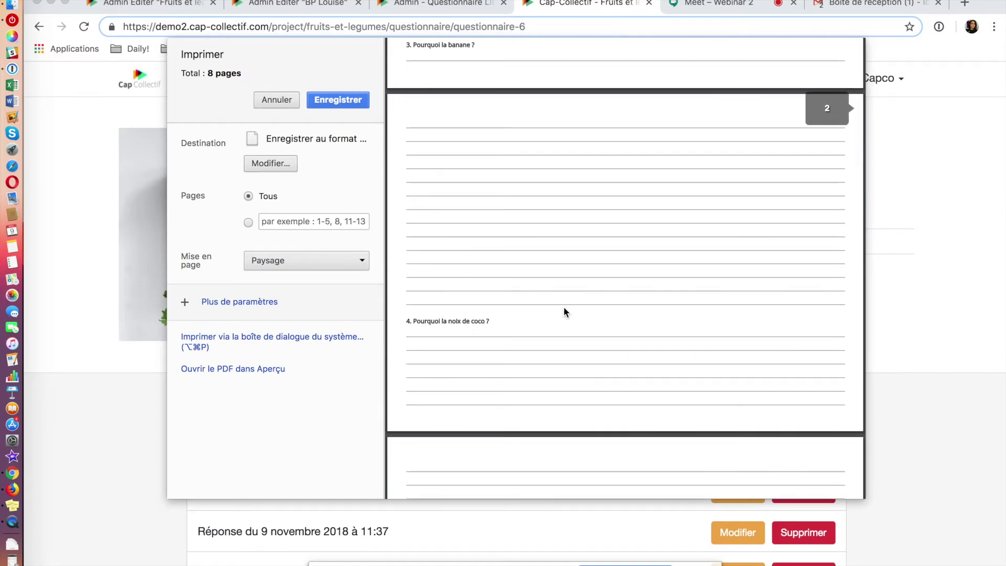
scroll(563, 308, down, 1)
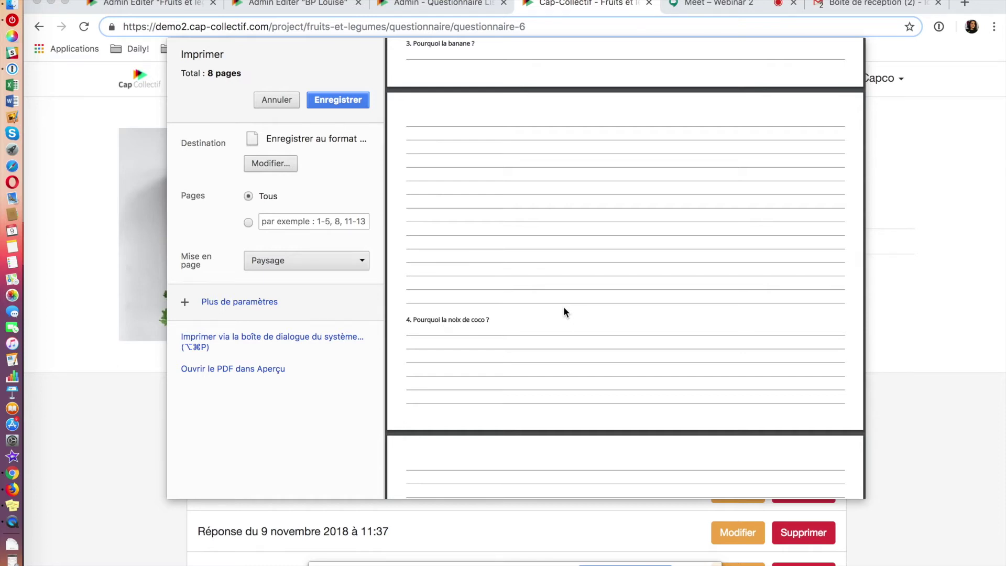
scroll(564, 309, down, 4)
scroll(564, 308, down, 6)
scroll(564, 306, down, 8)
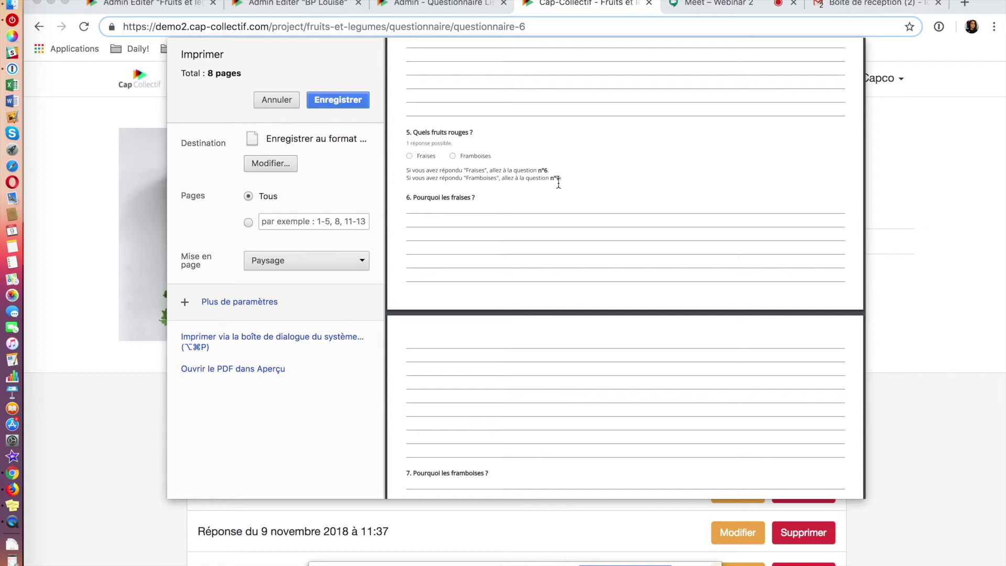
scroll(523, 253, down, 2)
scroll(523, 258, down, 10)
Examine the Légumes and Tartes sections in the print preview, covering the ranking, number, private document and conditional-jump questions
scroll(523, 254, down, 5)
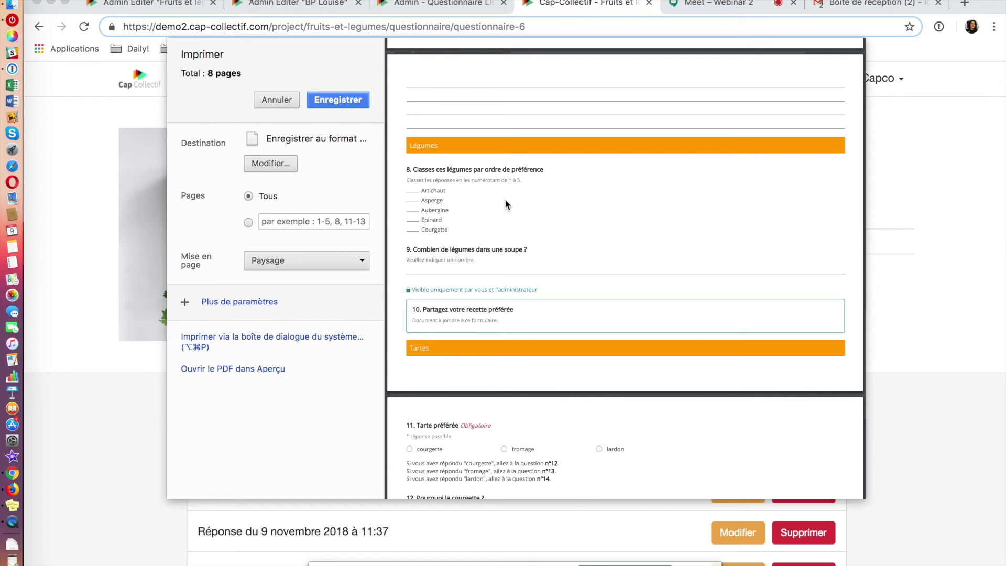
scroll(505, 200, down, 2)
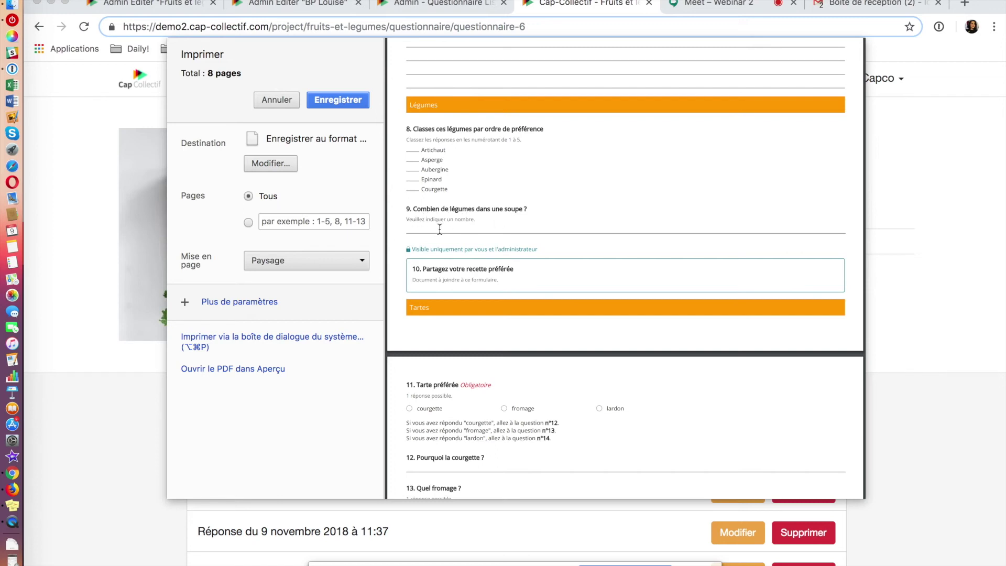
scroll(586, 205, down, 3)
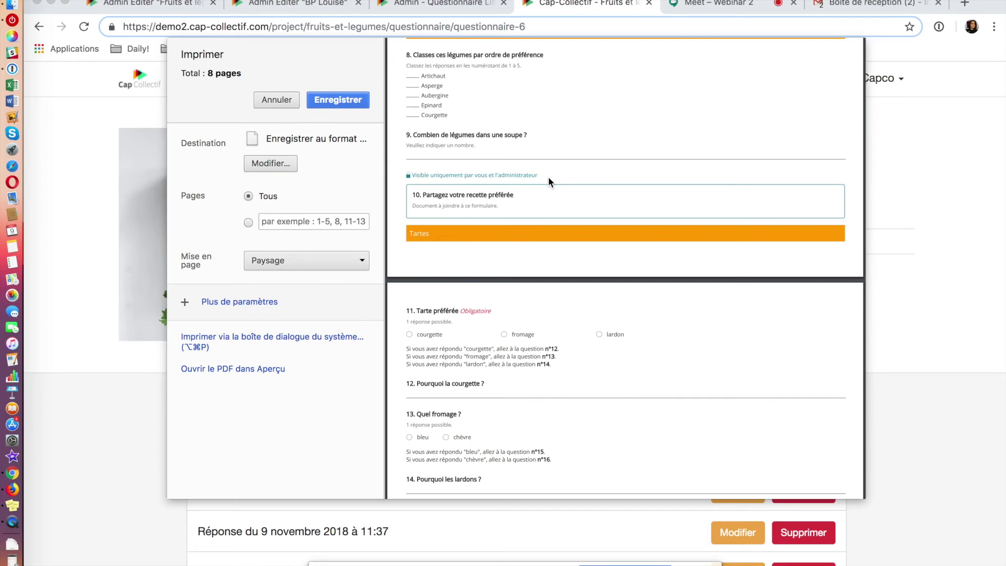
scroll(548, 180, down, 4)
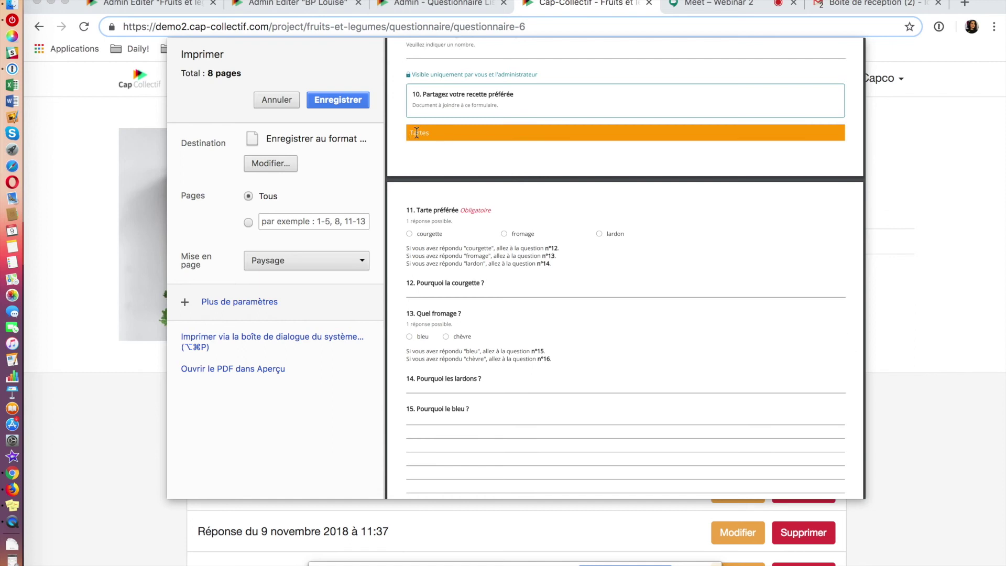
scroll(513, 213, down, 2)
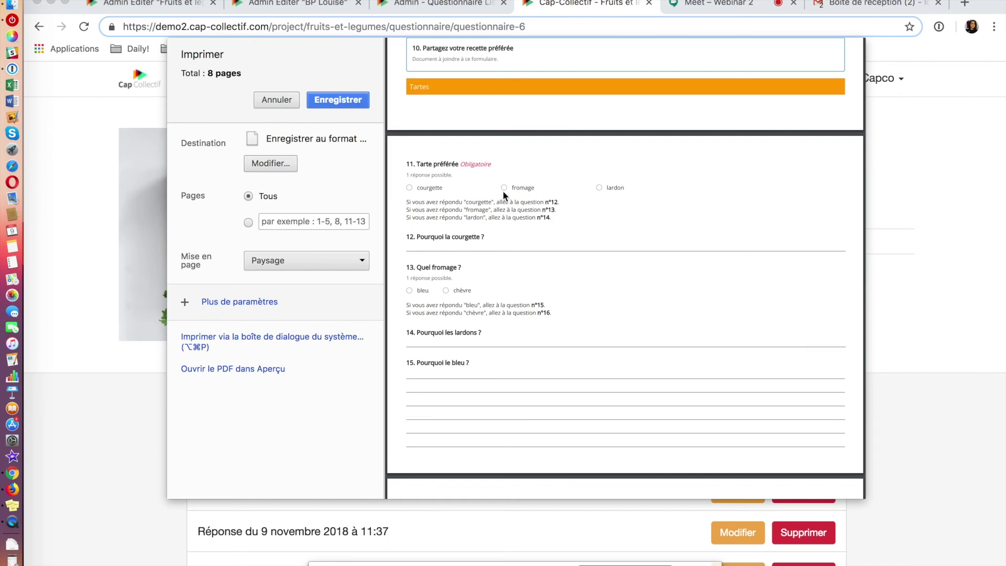
scroll(491, 264, down, 2)
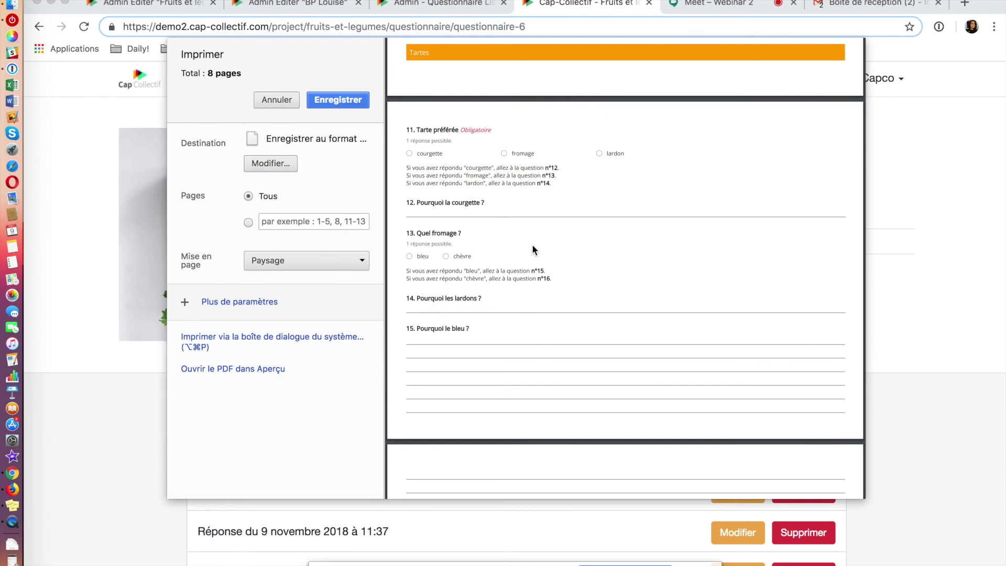
scroll(532, 245, down, 5)
scroll(532, 246, down, 10)
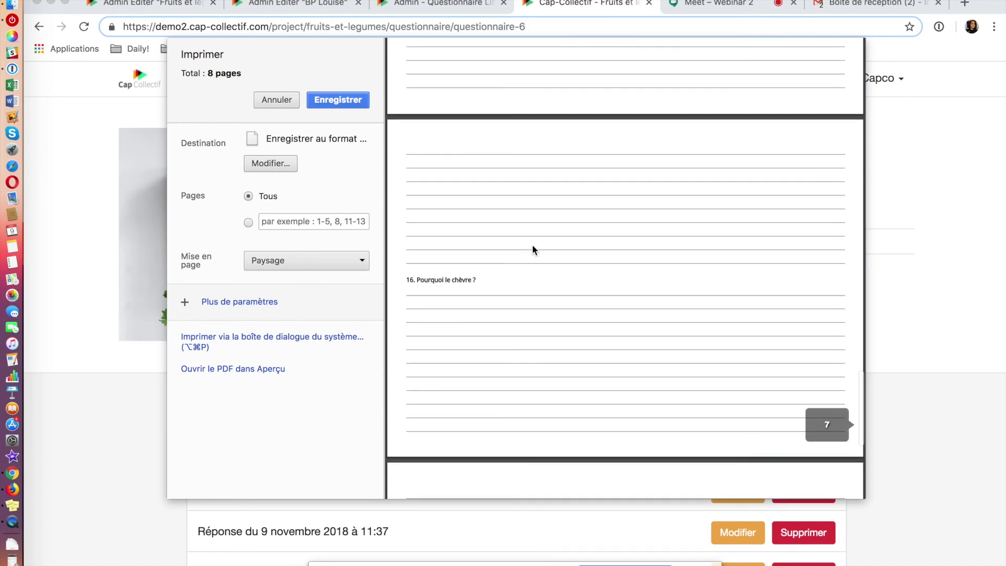
Return to the first page of the printable questionnaire and close the print preview without saving
scroll(533, 247, up, 20)
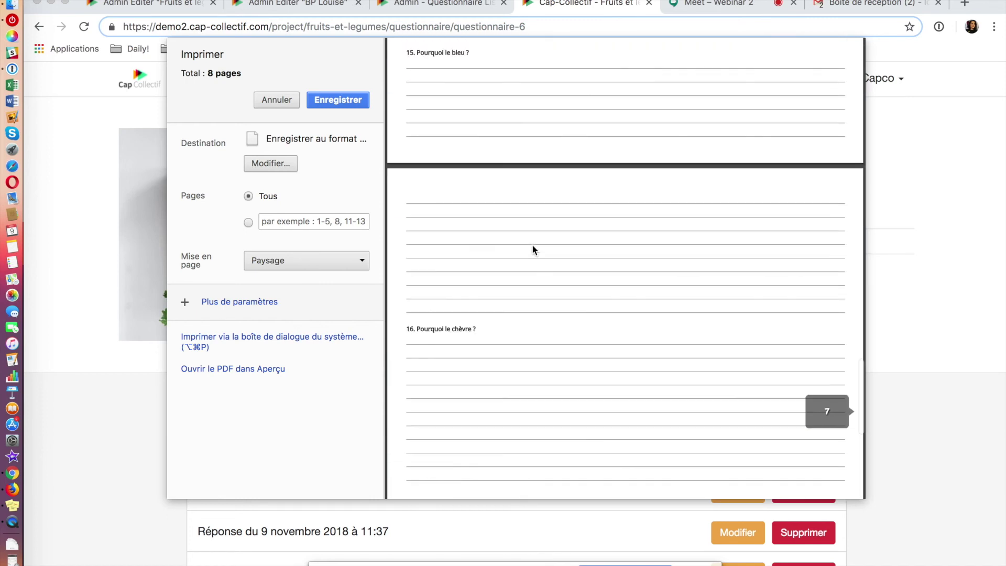
scroll(533, 245, up, 10)
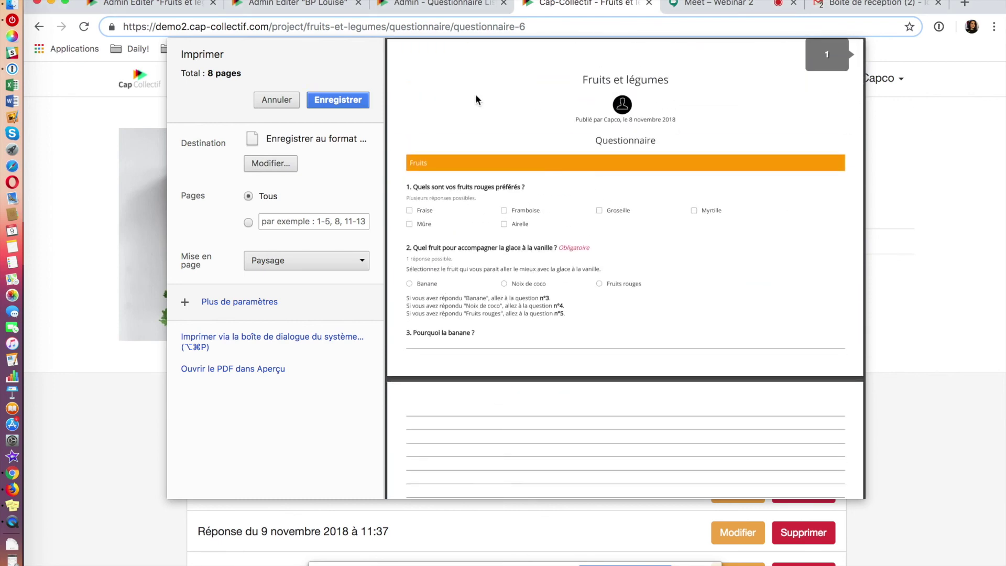
click(270, 100)
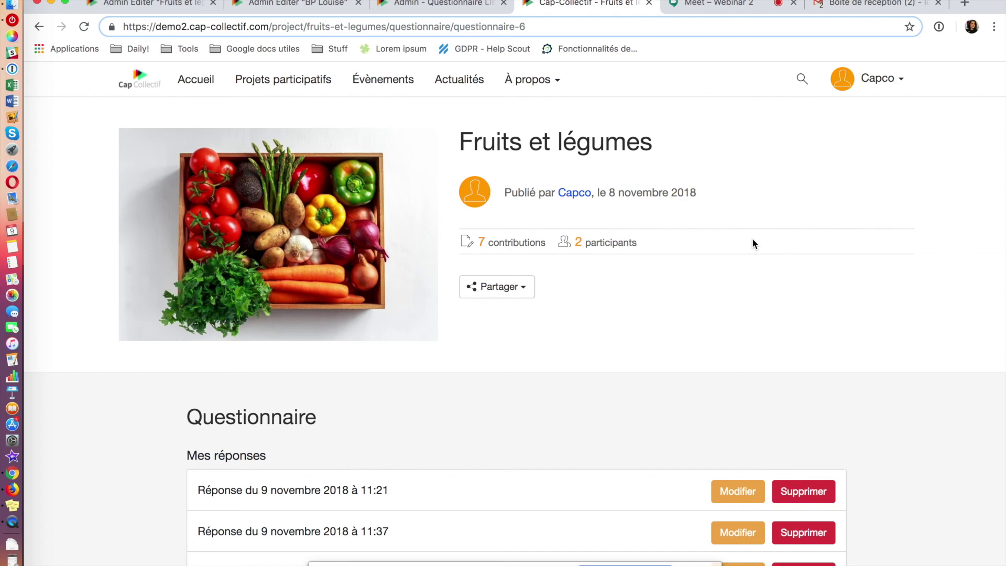
Check the list of submitted responses on the public page and switch to the "Webinar 2" call in Google Meet
scroll(755, 243, down, 1)
scroll(753, 243, down, 2)
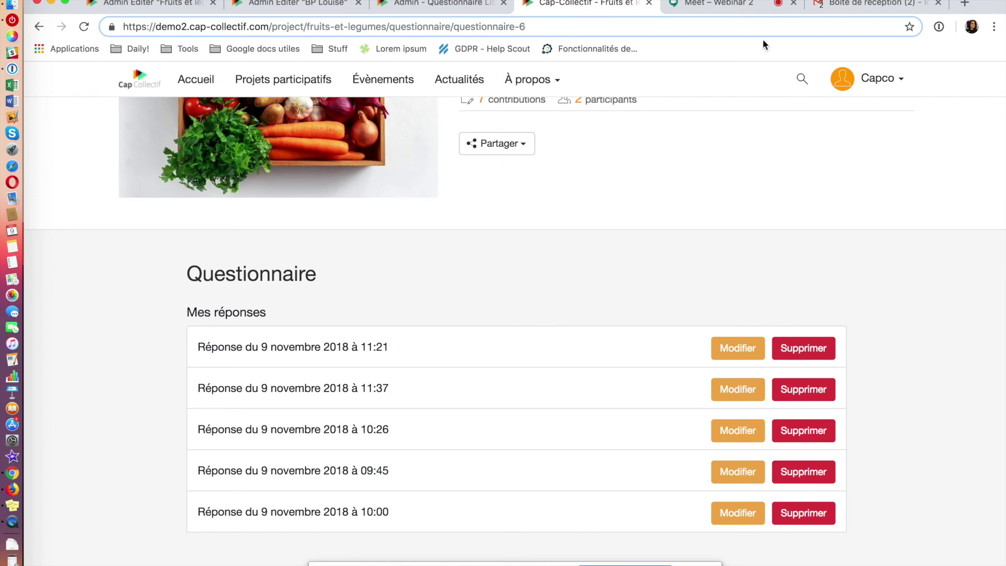
click(720, 10)
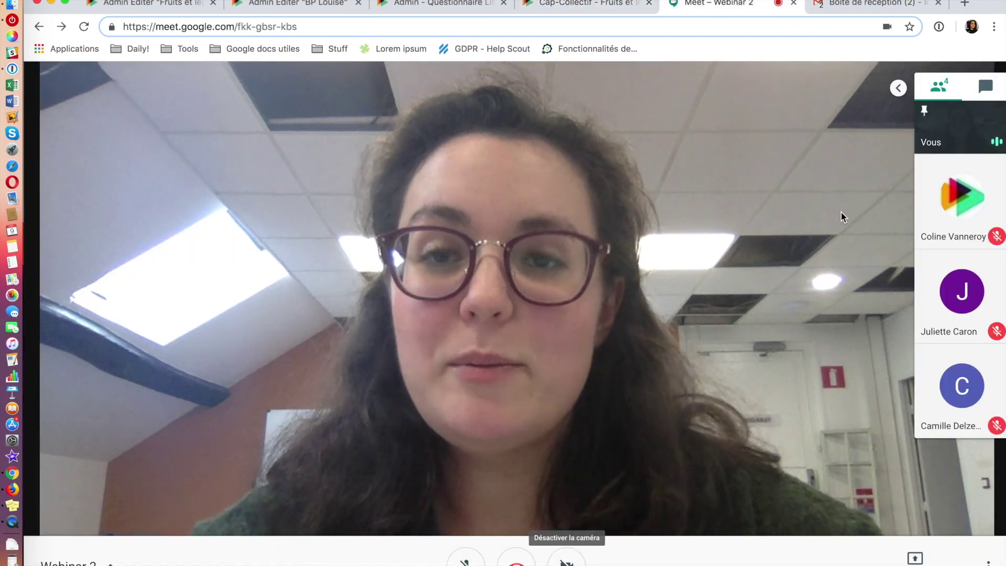